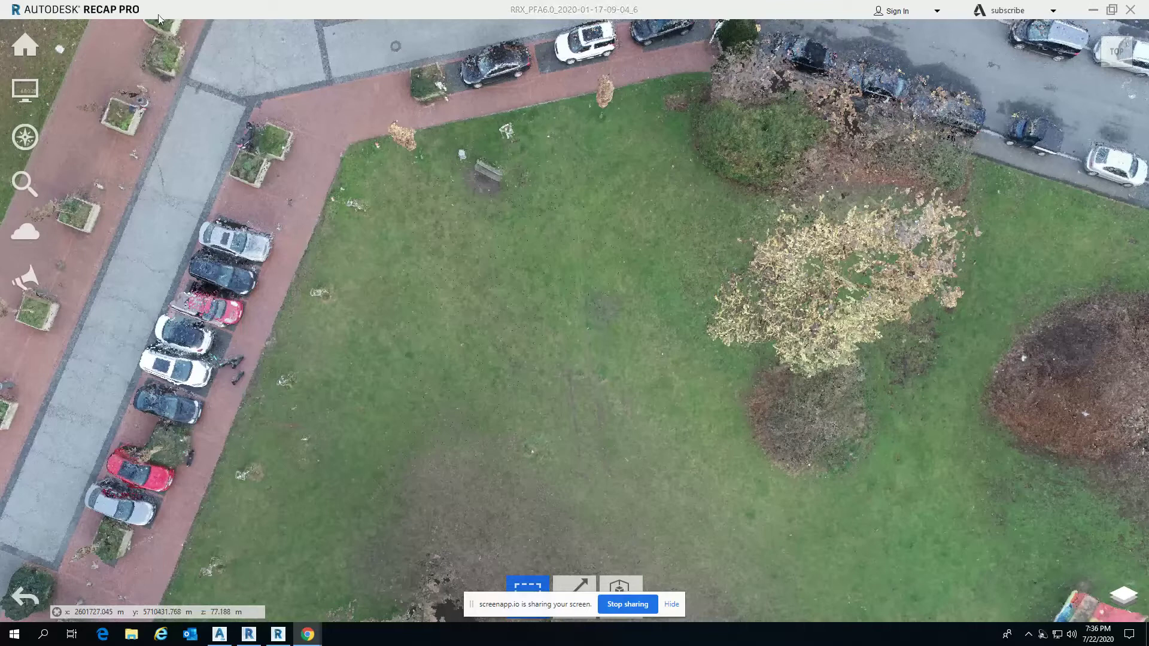
Step: Switch ReCap's point selection mode to rectangular Window selection
scroll(392, 570, down, 1)
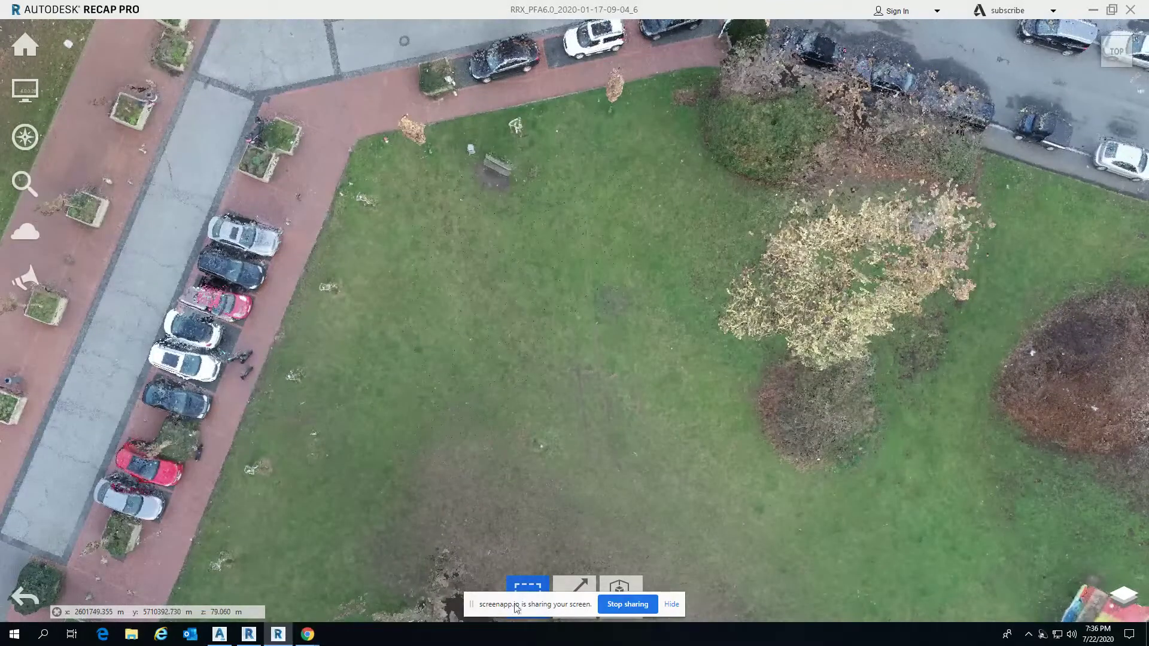
click(672, 608)
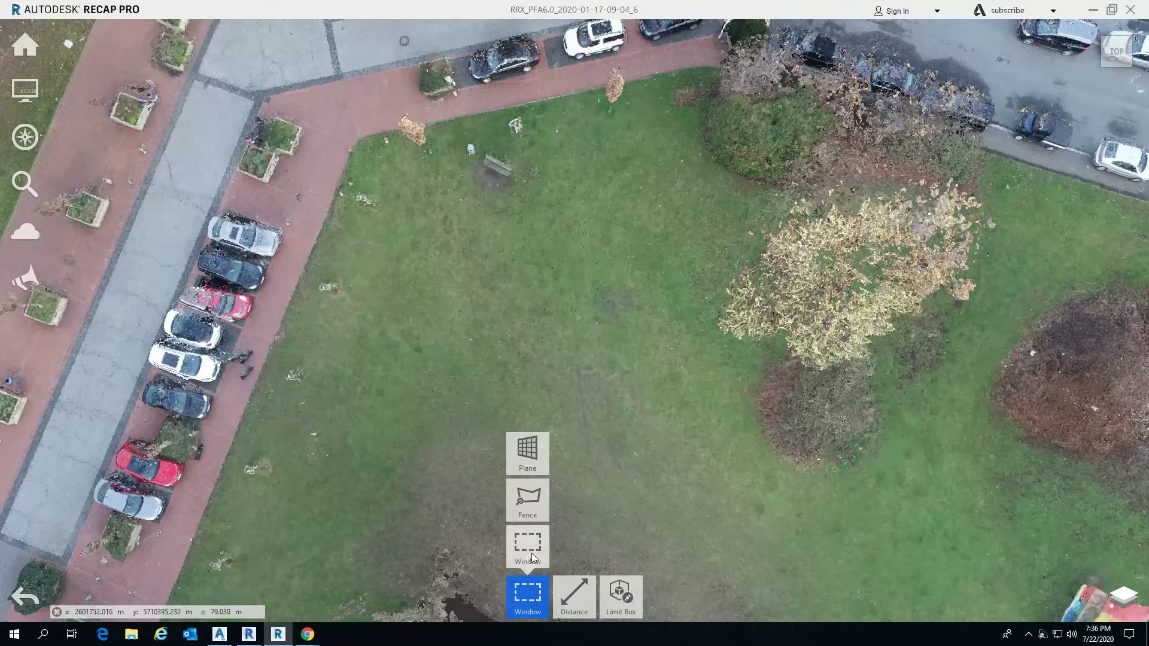
click(531, 553)
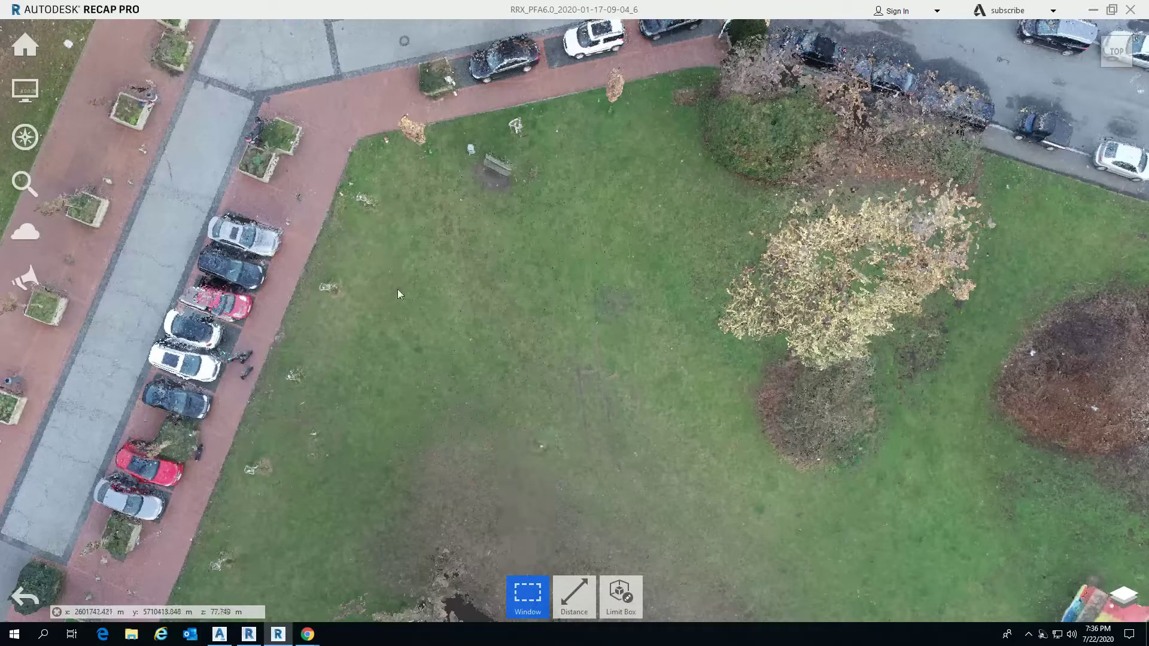
Step: Save the window-selected central lawn patch as a new region named Region 01
drag(386, 292, 695, 538)
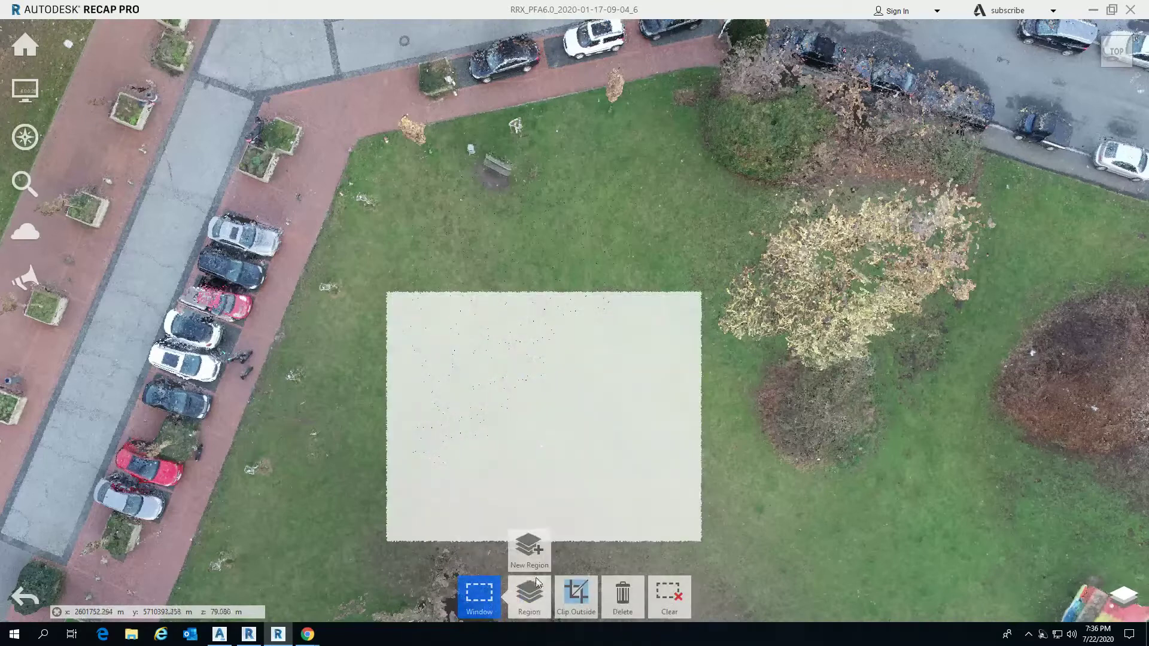
click(544, 562)
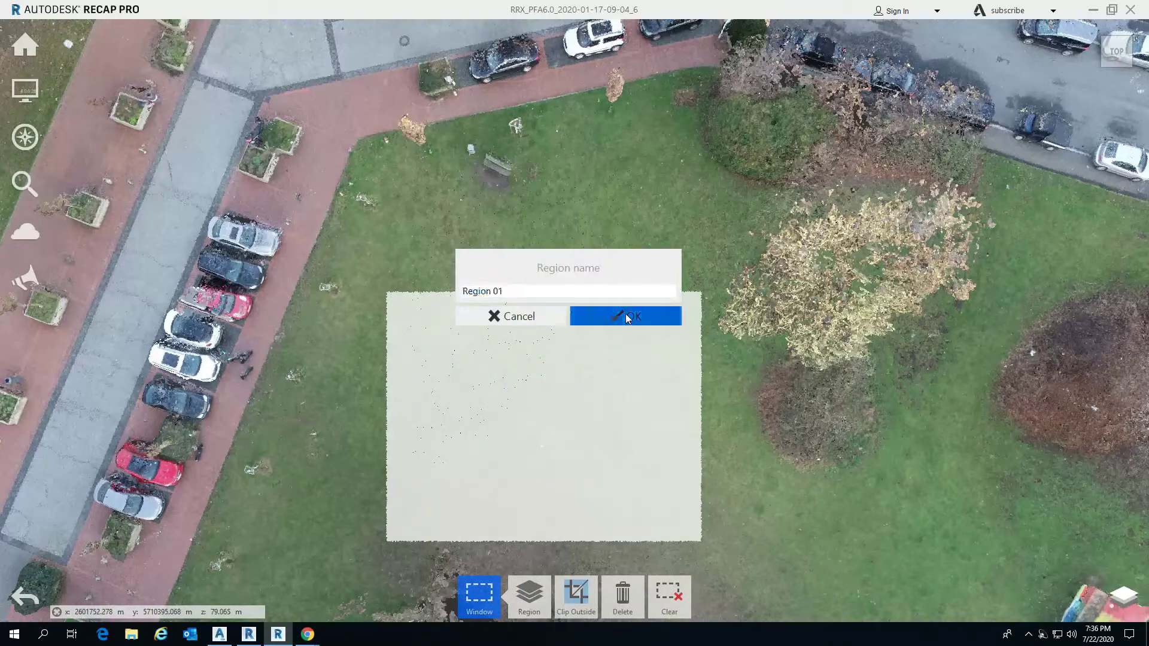
click(628, 317)
Step: Hide Unassigned Points in the scans and regions panel so only Region 01 shows
click(1126, 594)
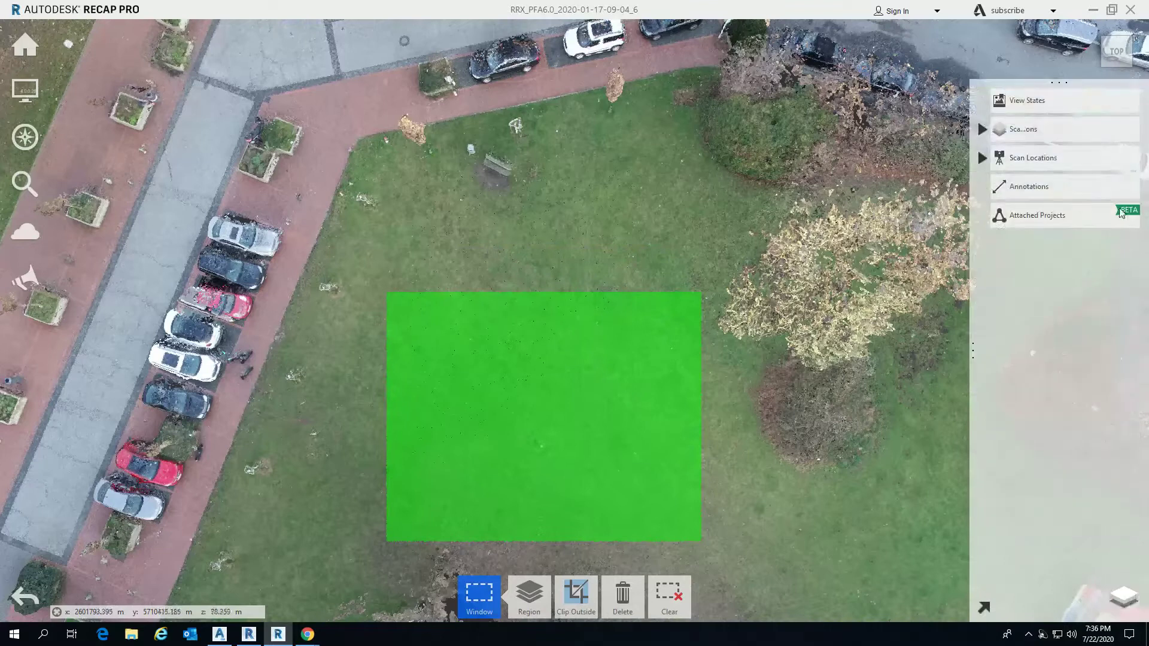
click(982, 158)
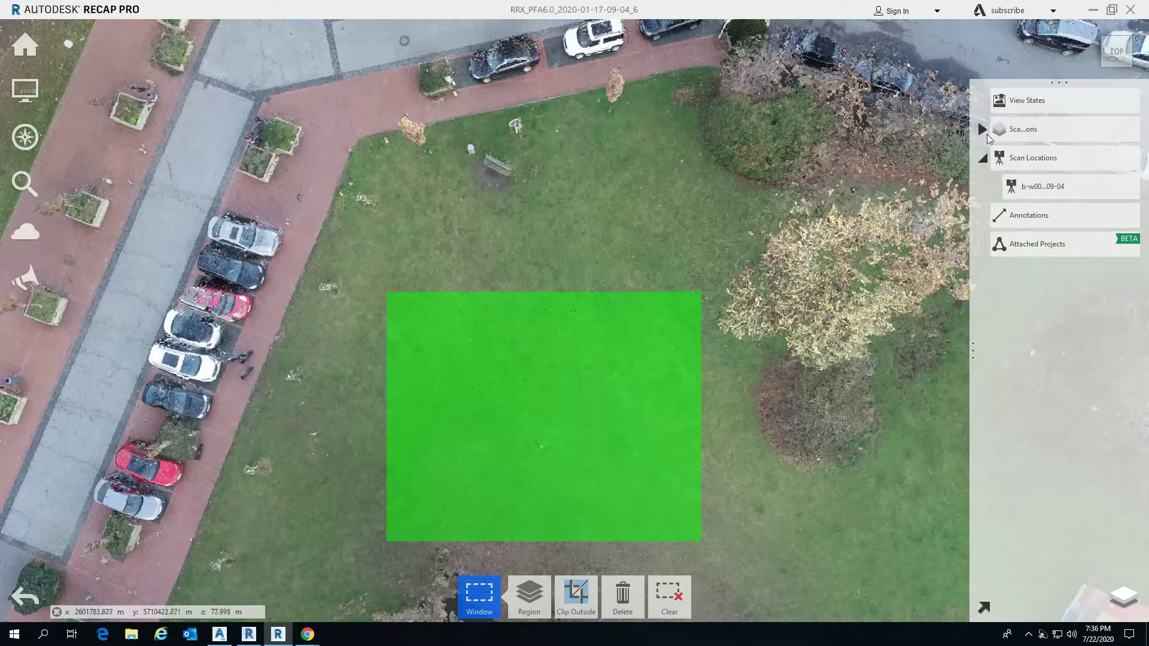
click(982, 130)
click(1130, 157)
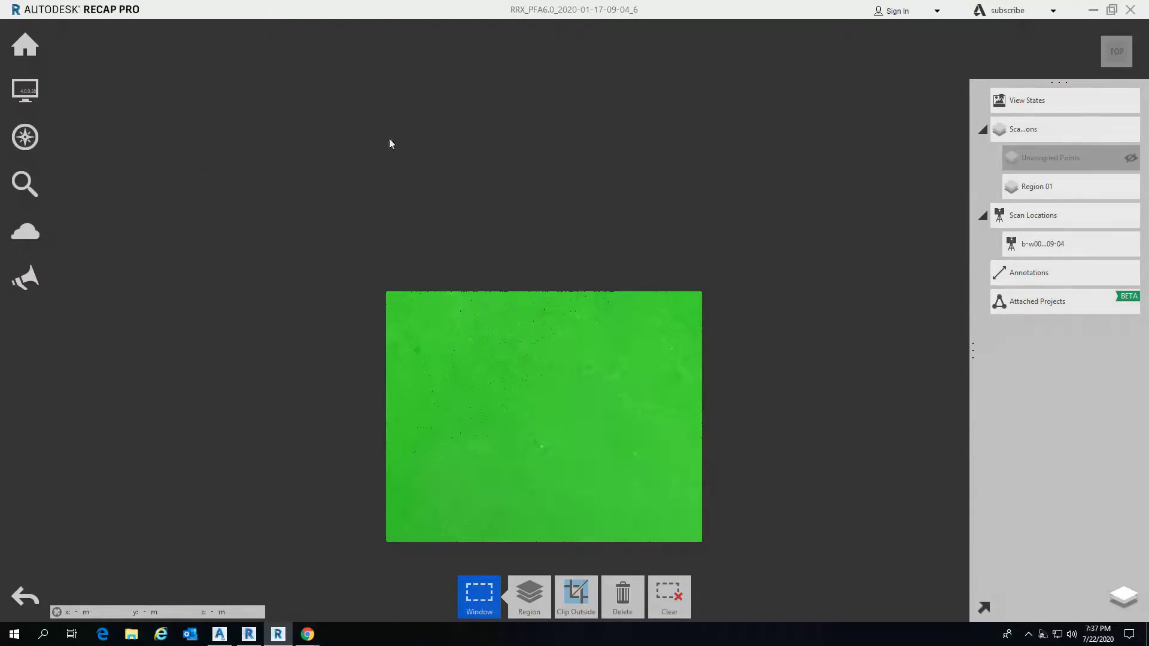
click(24, 45)
Step: Export the region as unified recap.rcp in Civil world, then switch to Civil 3D
click(214, 93)
text(recap)
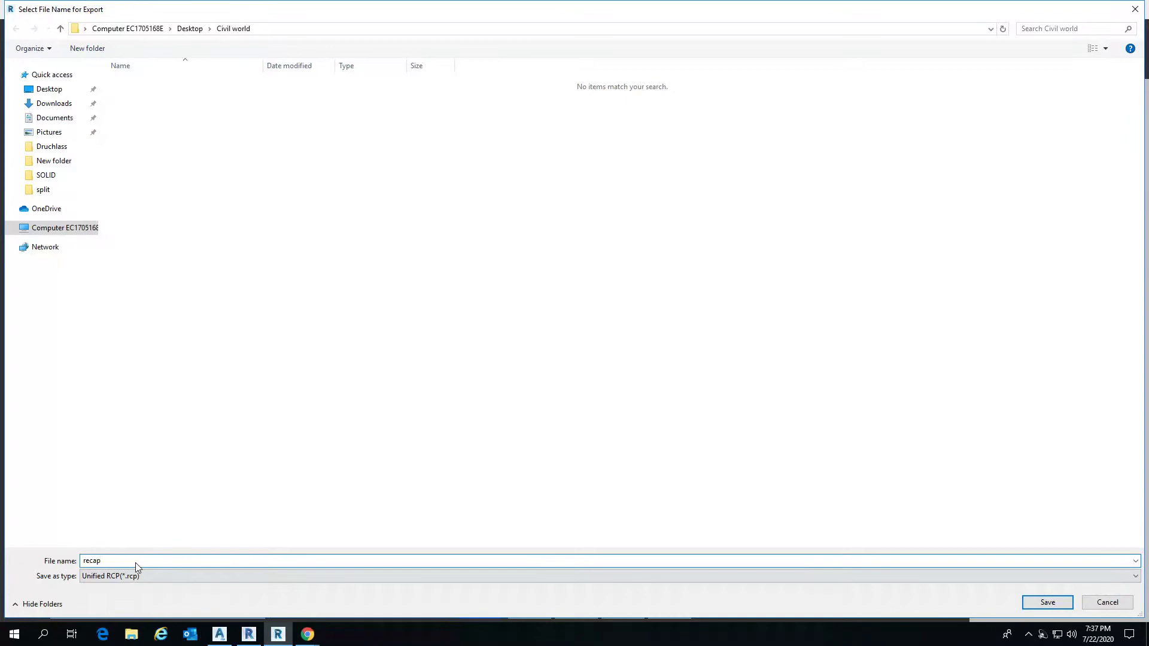
key(Return)
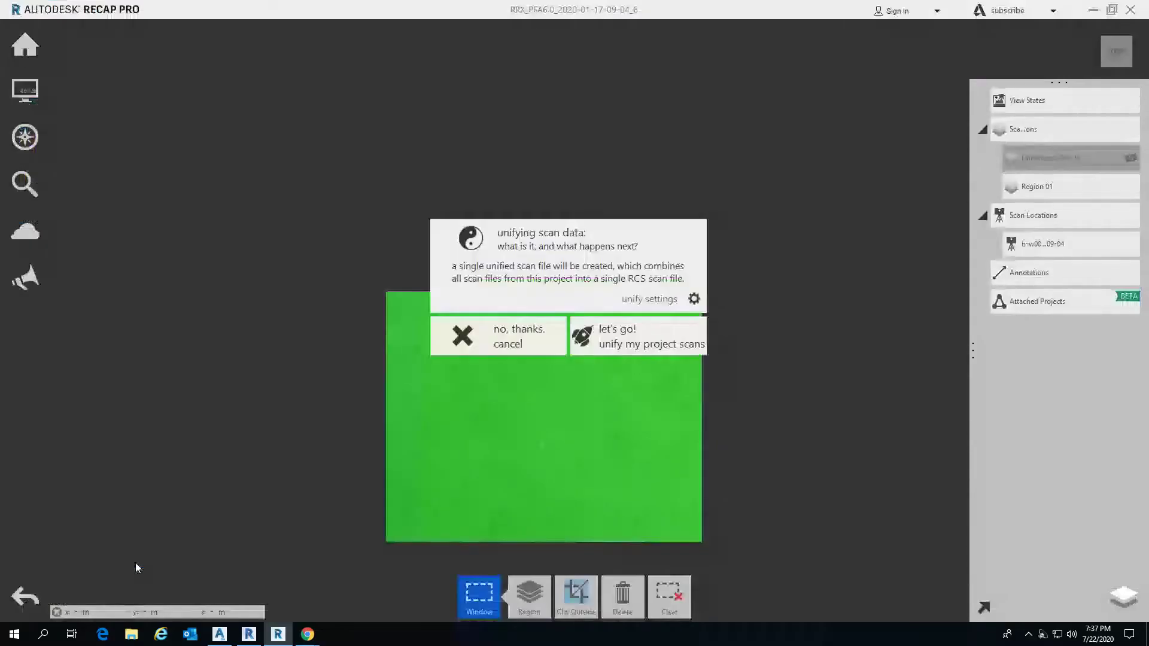
click(642, 327)
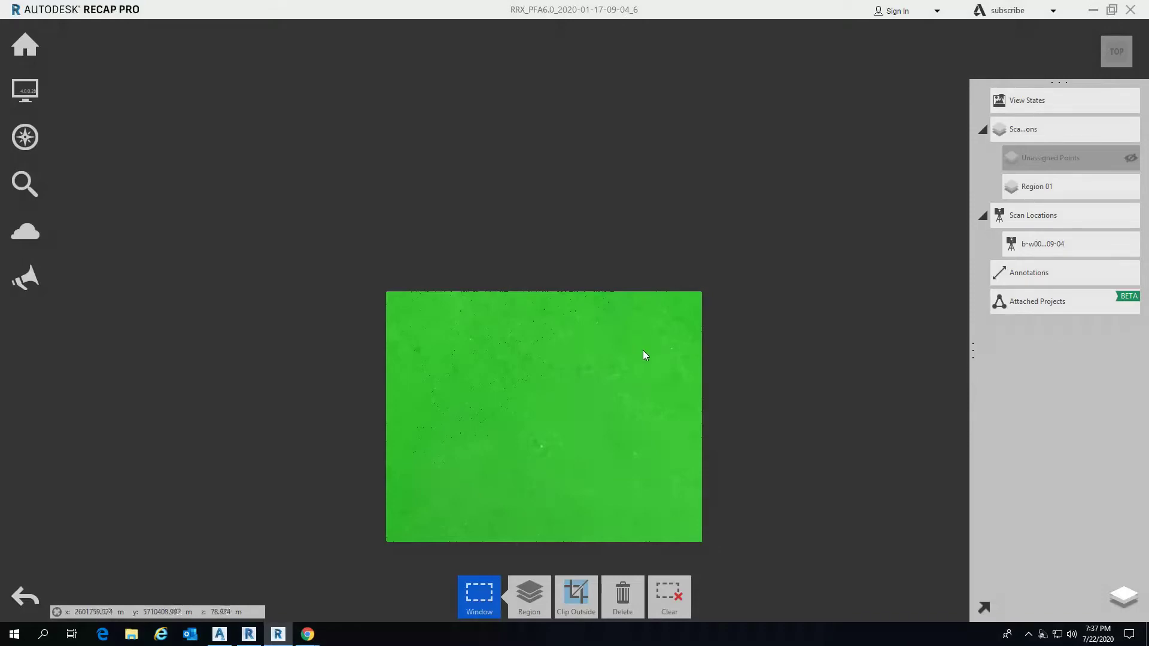
key(alt+Tab)
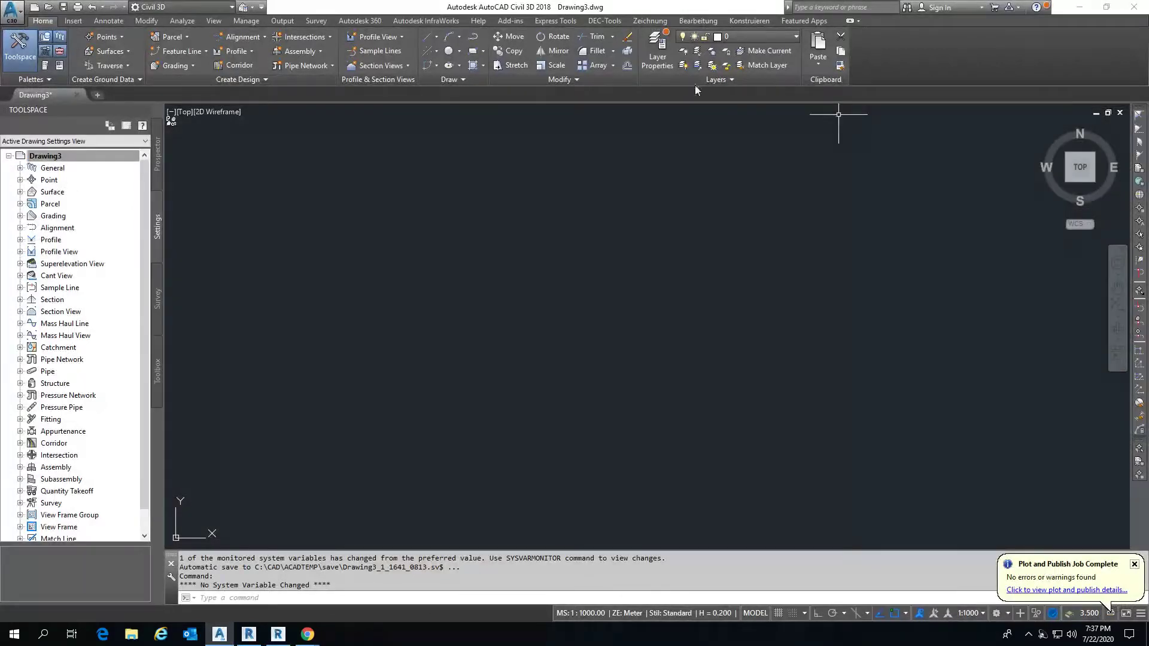
Step: Use the XREF command to start attaching a point cloud from External References
text(XREF)
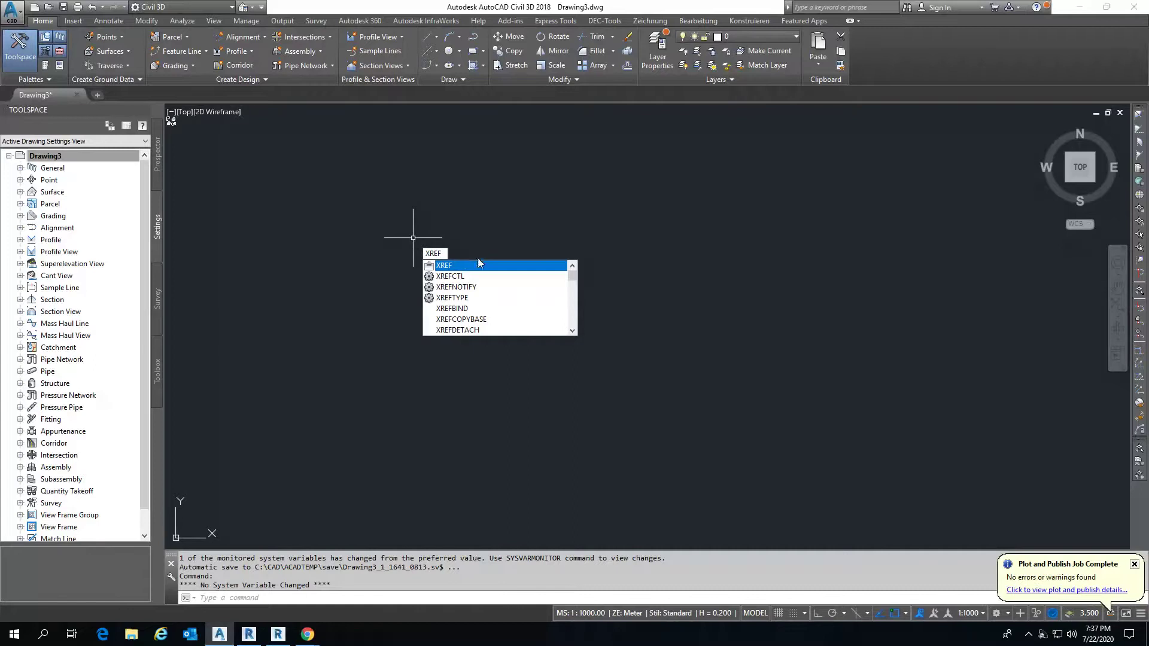
click(479, 265)
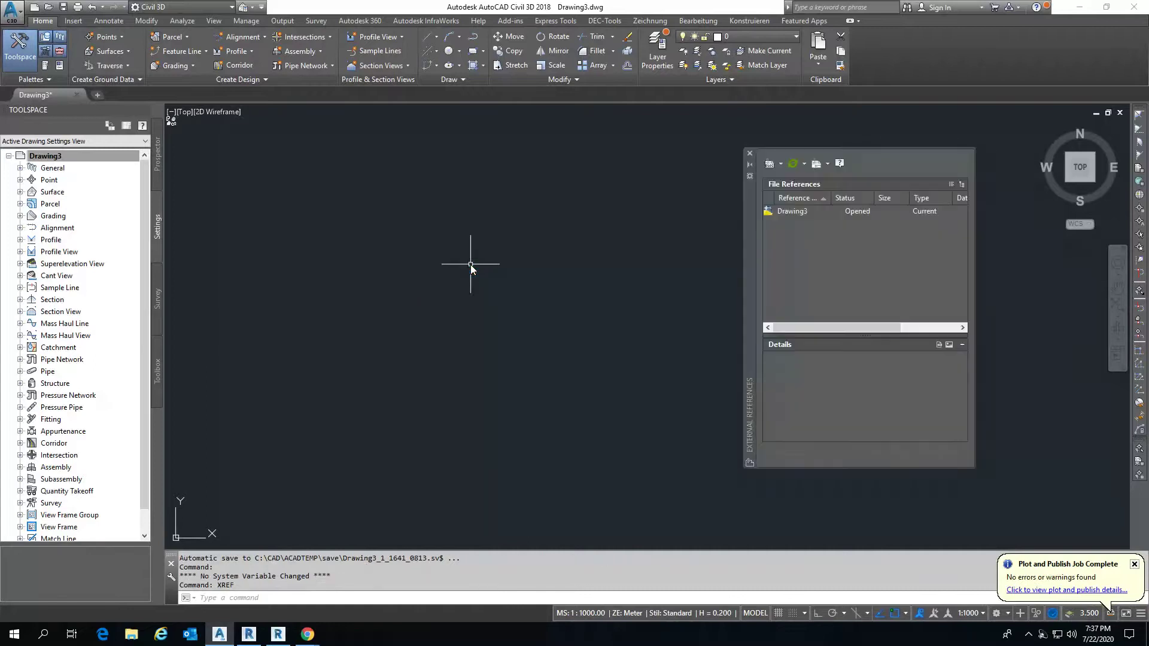
click(780, 164)
click(815, 245)
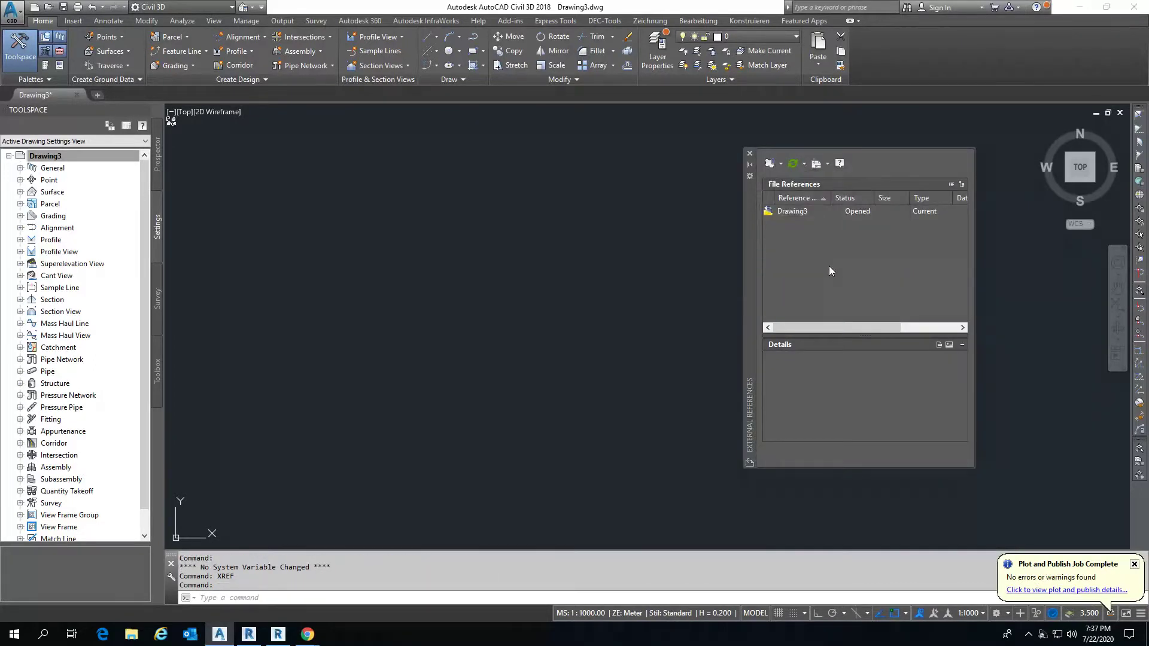
Step: Open Desktop\Civil world\recap.rcp for attaching, then cancel the Attach Point Cloud dialog
click(418, 323)
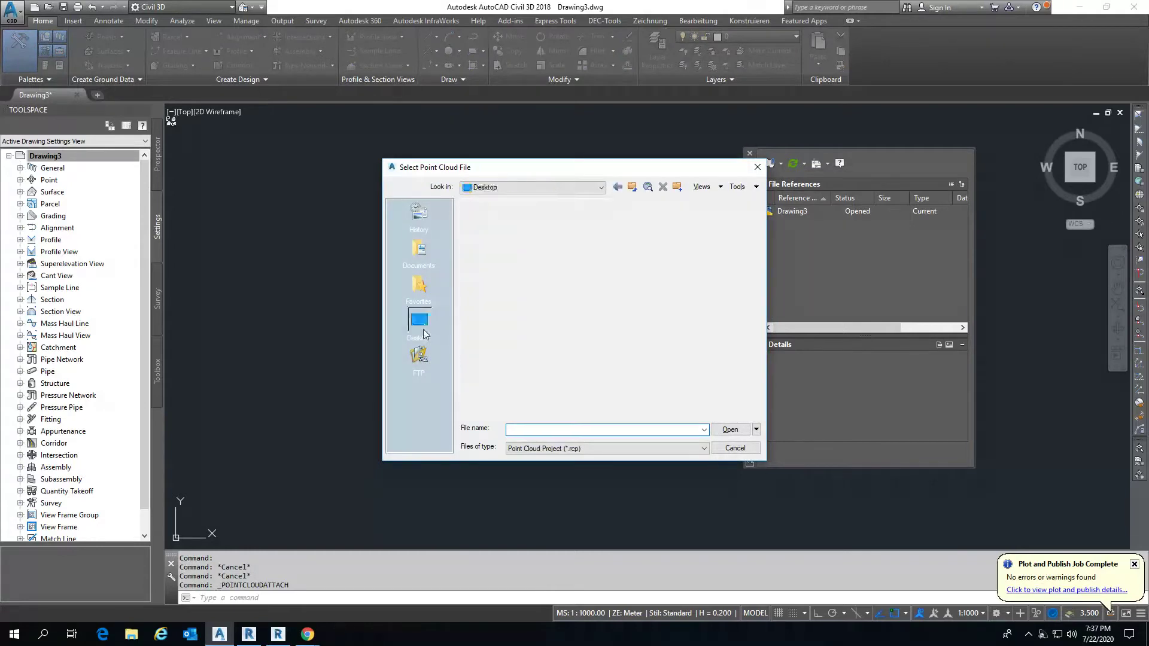
double_click(528, 281)
click(527, 234)
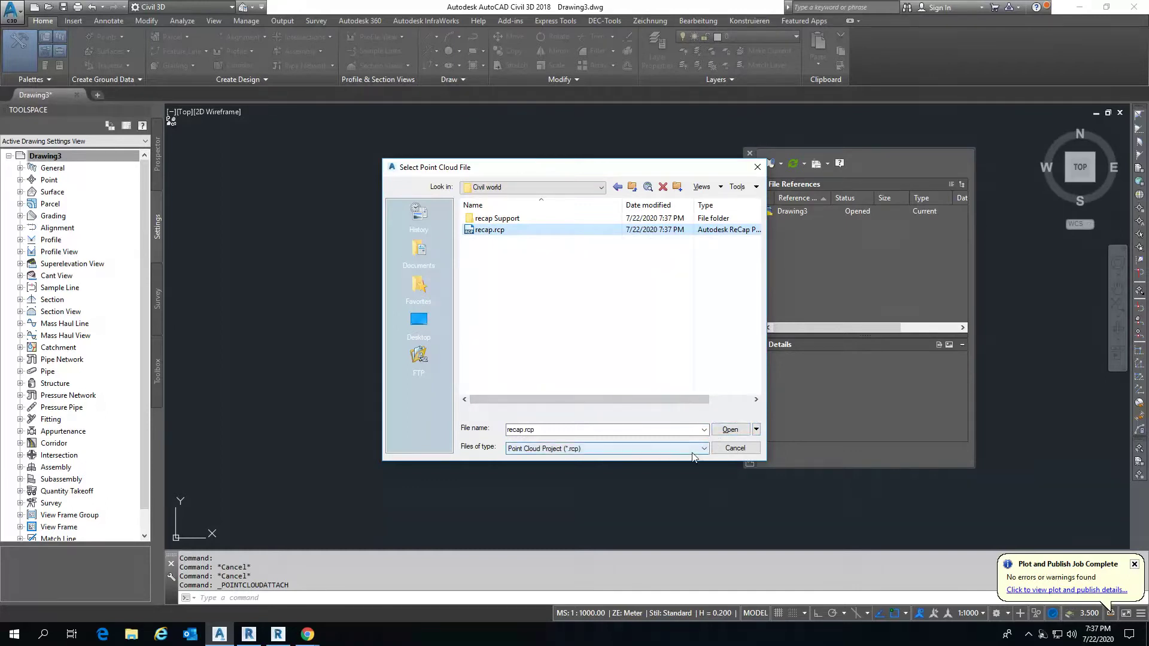
click(604, 453)
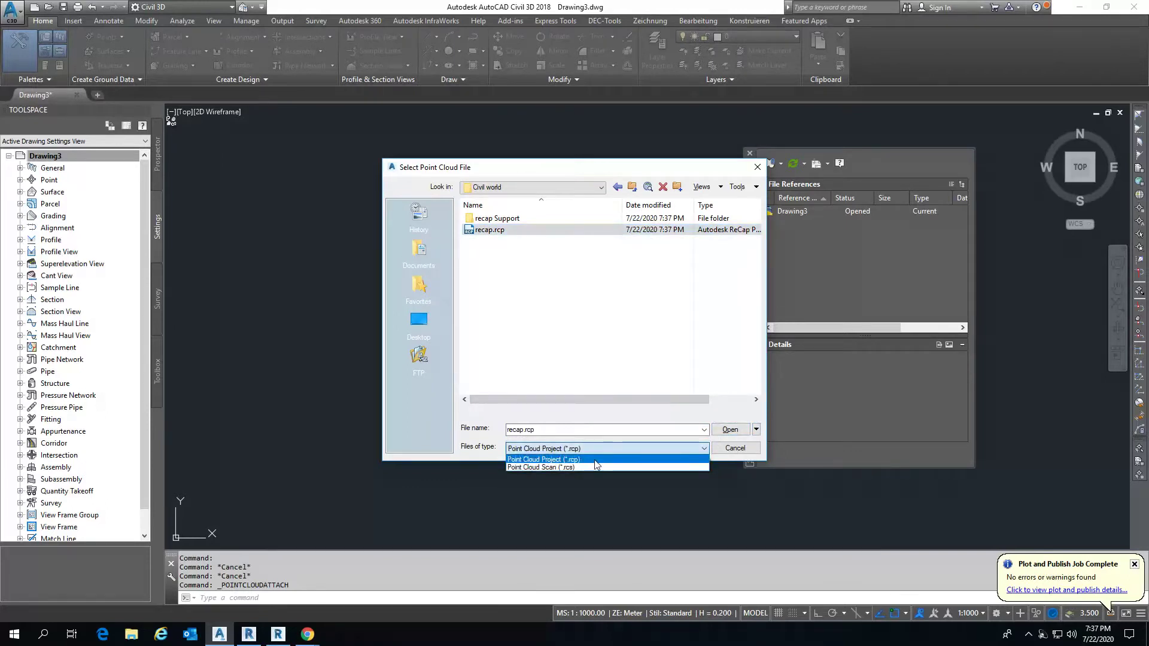
click(721, 431)
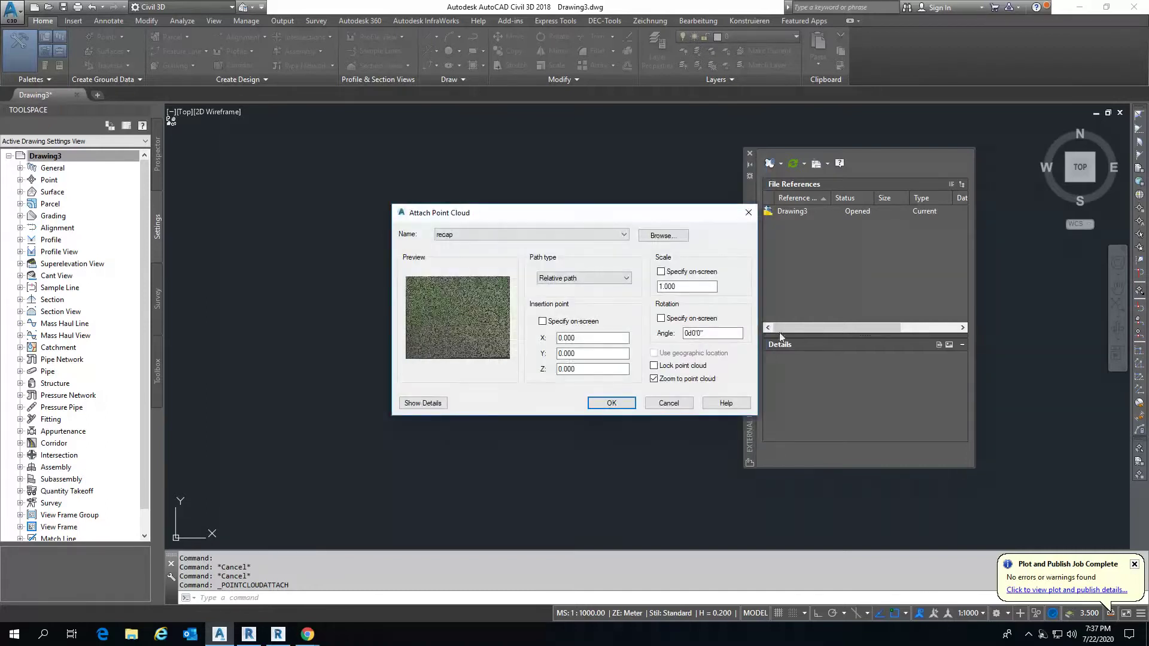
click(670, 403)
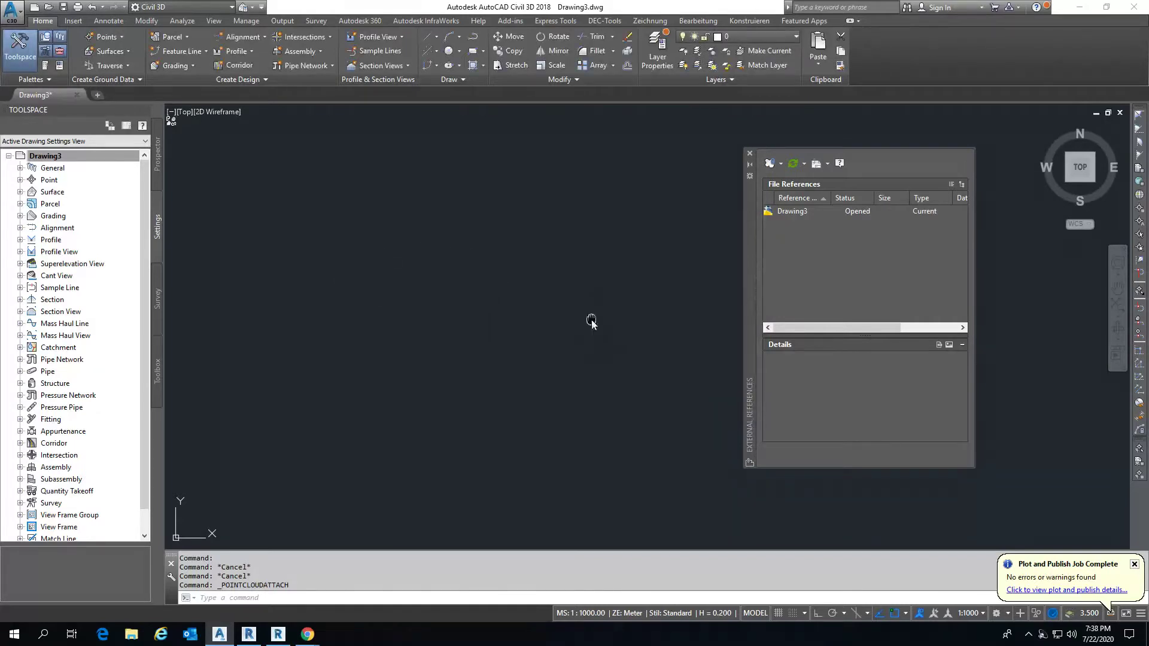
drag(749, 237, 824, 240)
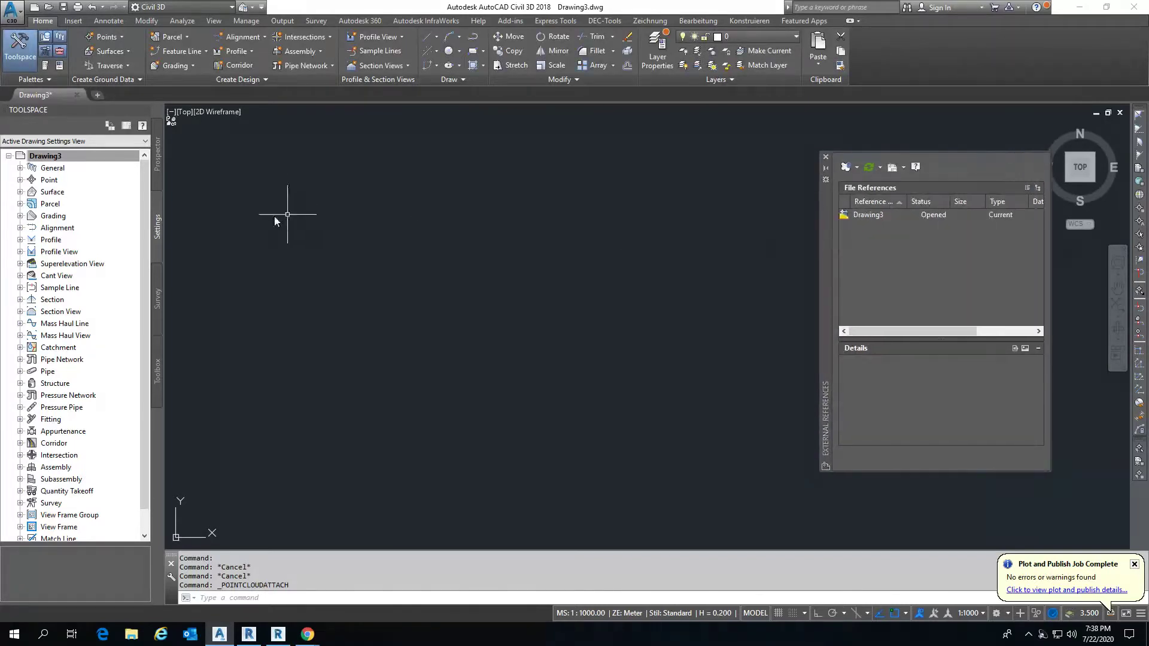
Step: Bring up the Drawing Settings for Drawing3 from the Toolspace
right_click(120, 155)
click(197, 221)
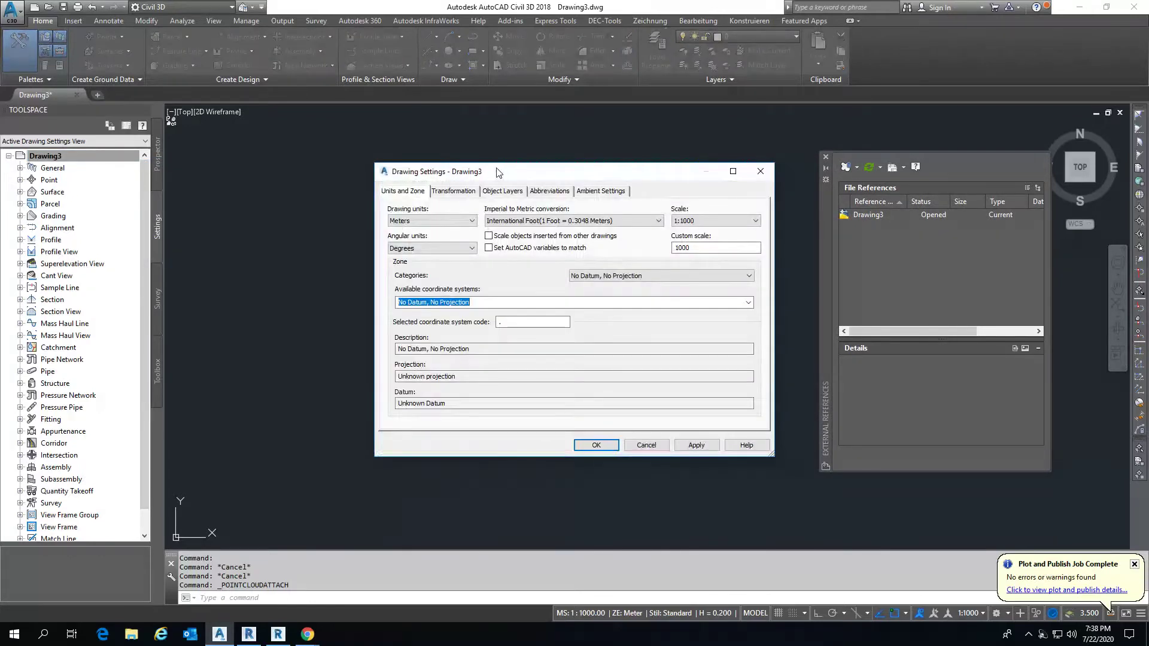
drag(497, 172, 369, 153)
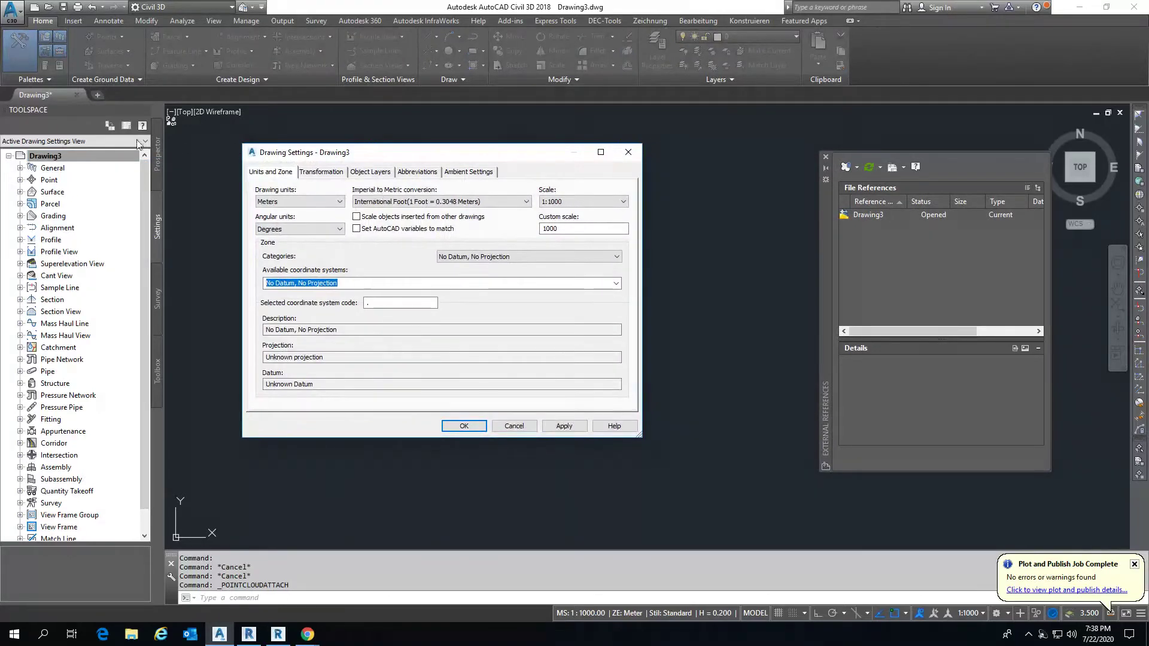
key(Escape)
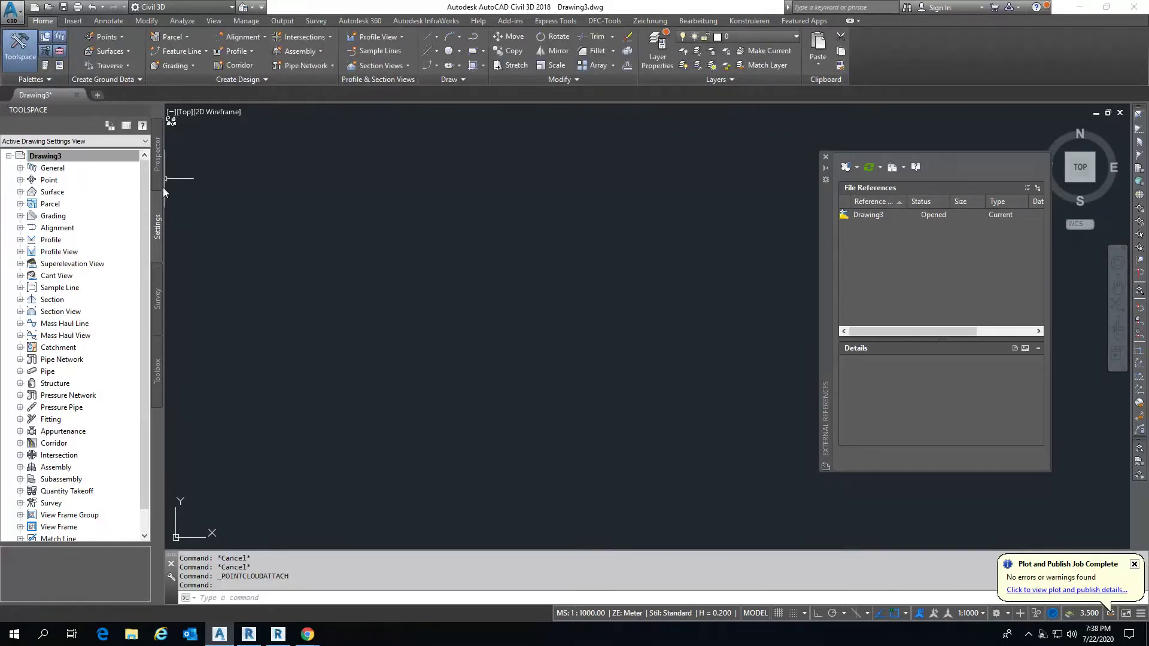
right_click(94, 155)
key(Escape)
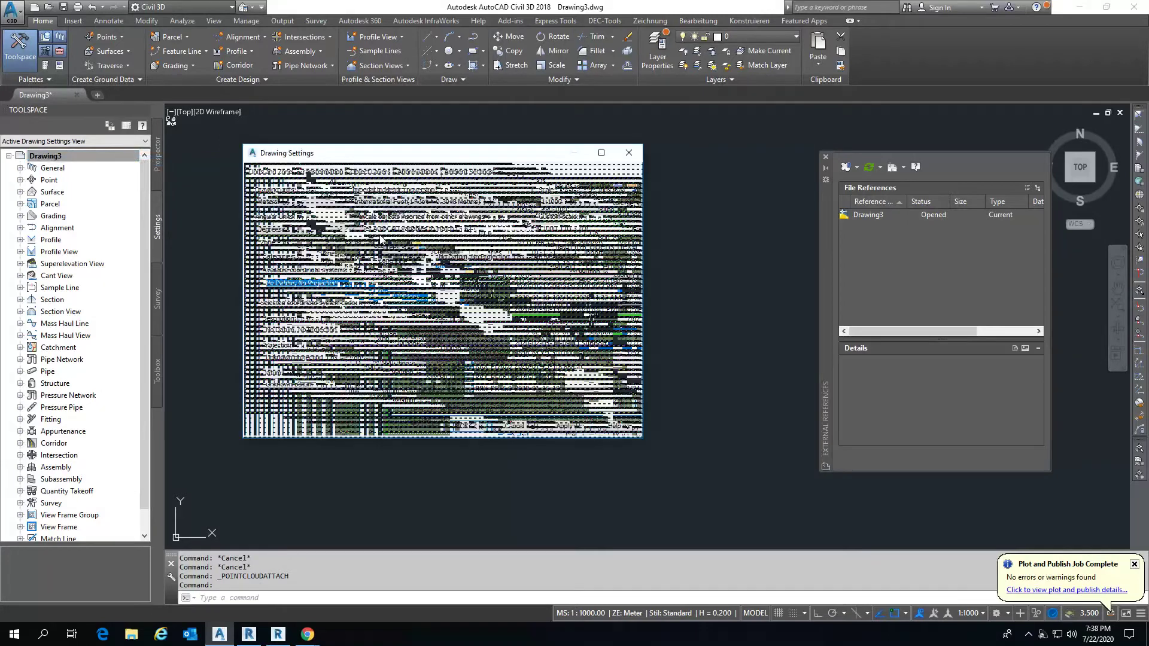
Step: Set the zone to India, coordinate system IND-45 (UTM 45N, Kalianpur 1975, metres)
click(500, 261)
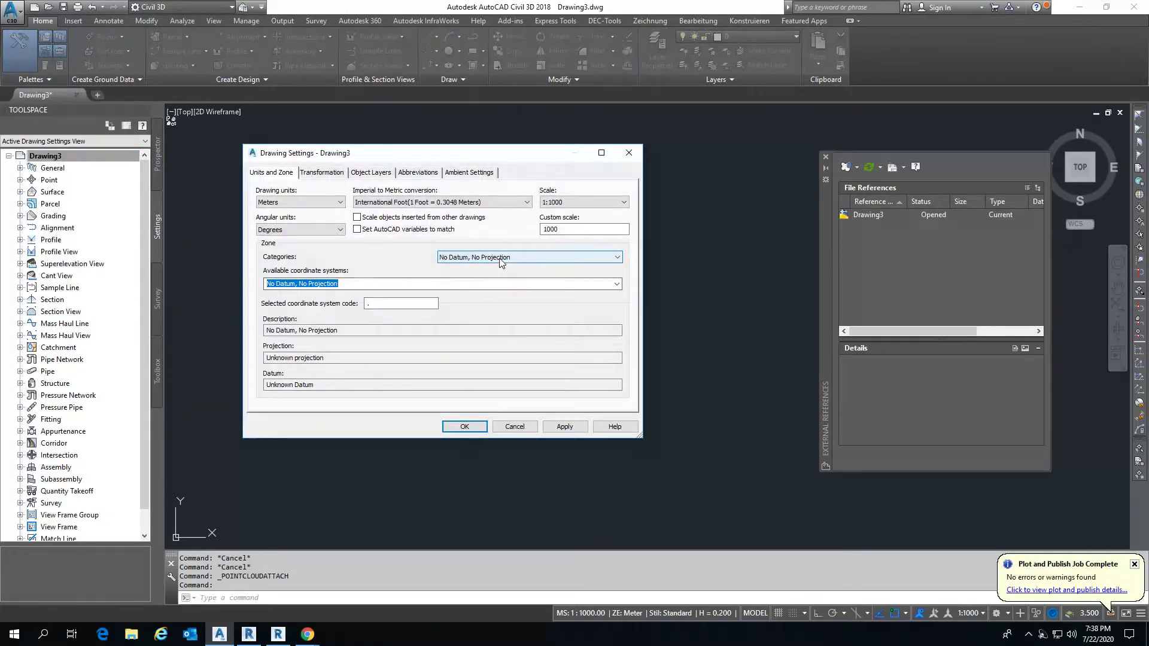
key(d)
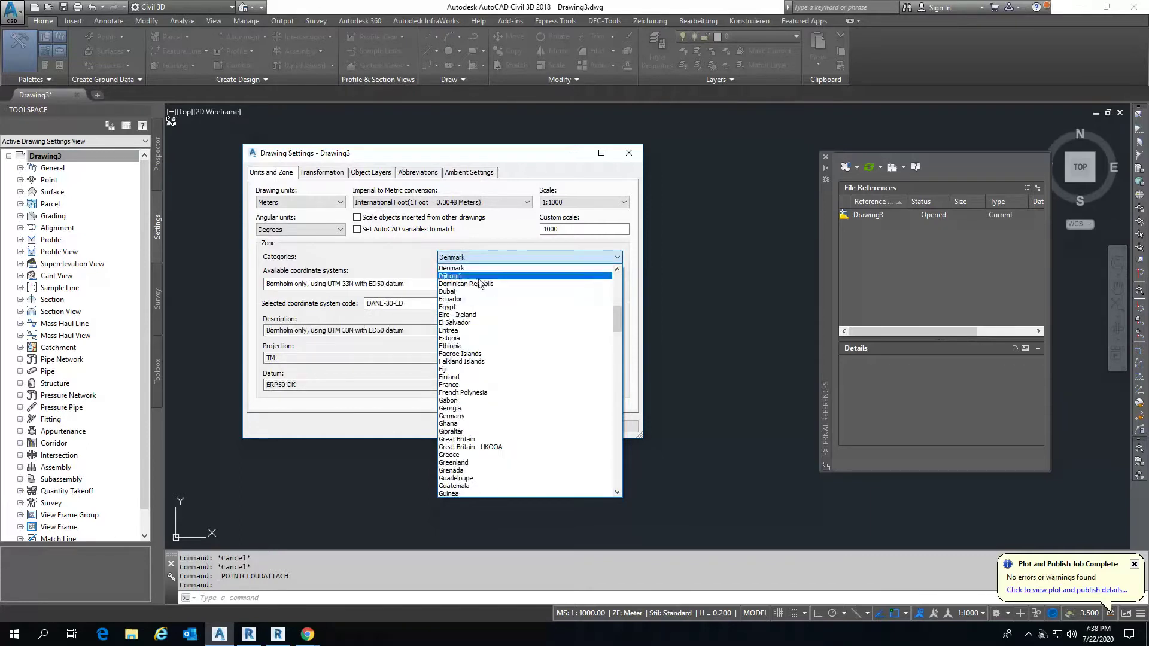
key(i)
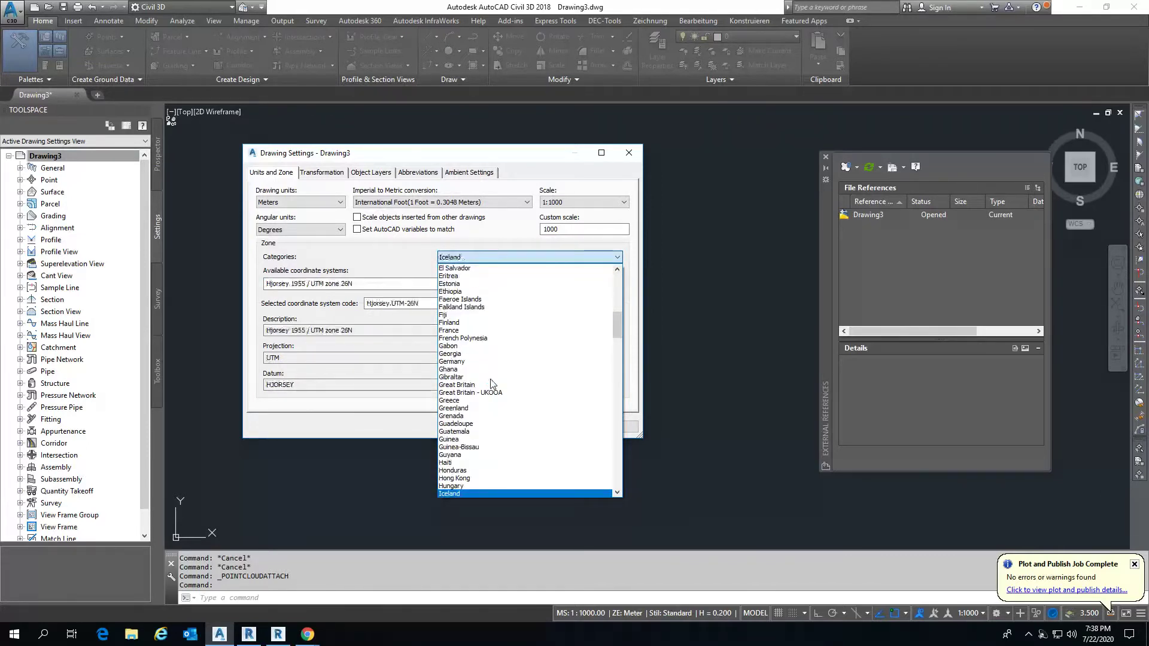
scroll(476, 419, down, 1)
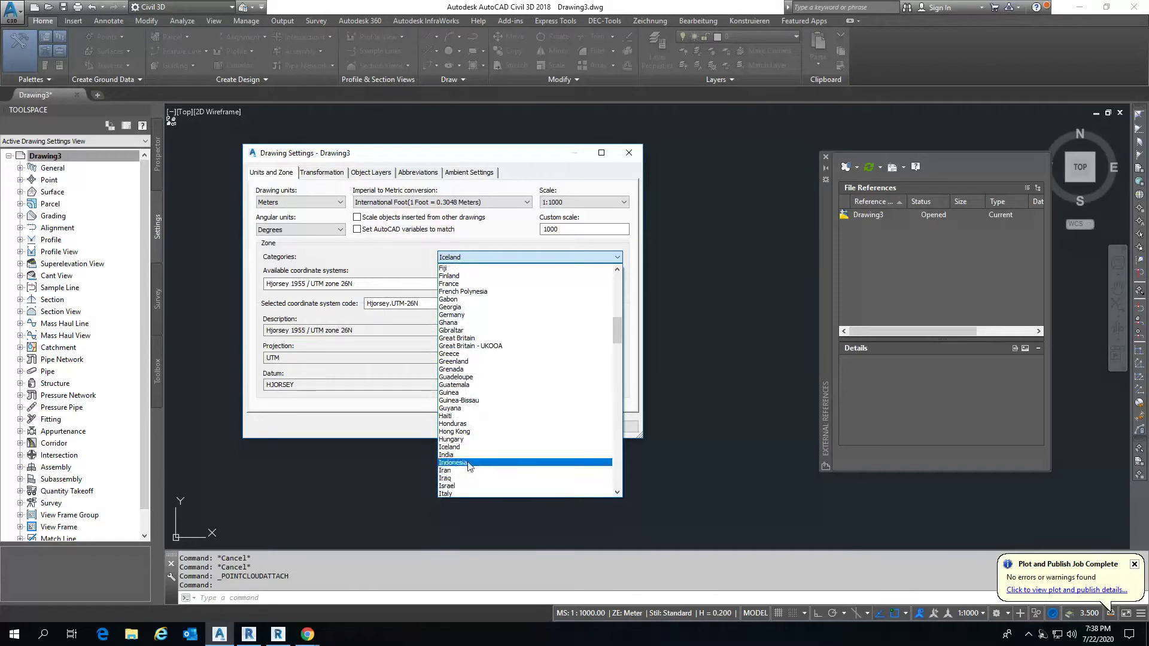
click(458, 458)
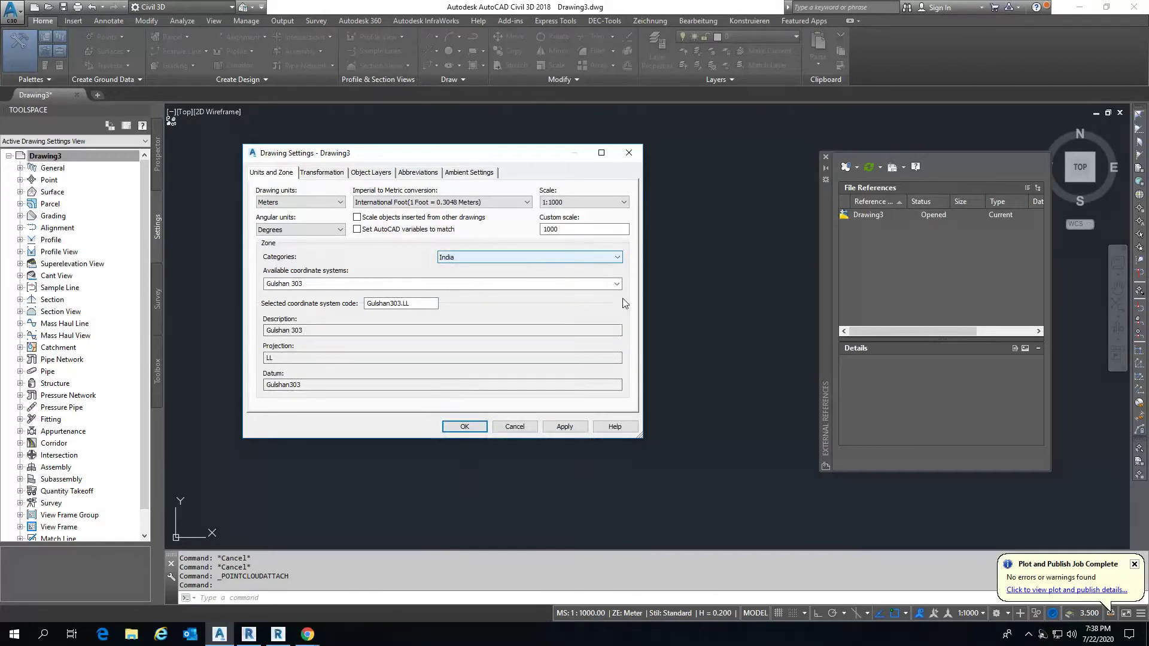
click(617, 284)
scroll(619, 291, up, 3)
click(559, 320)
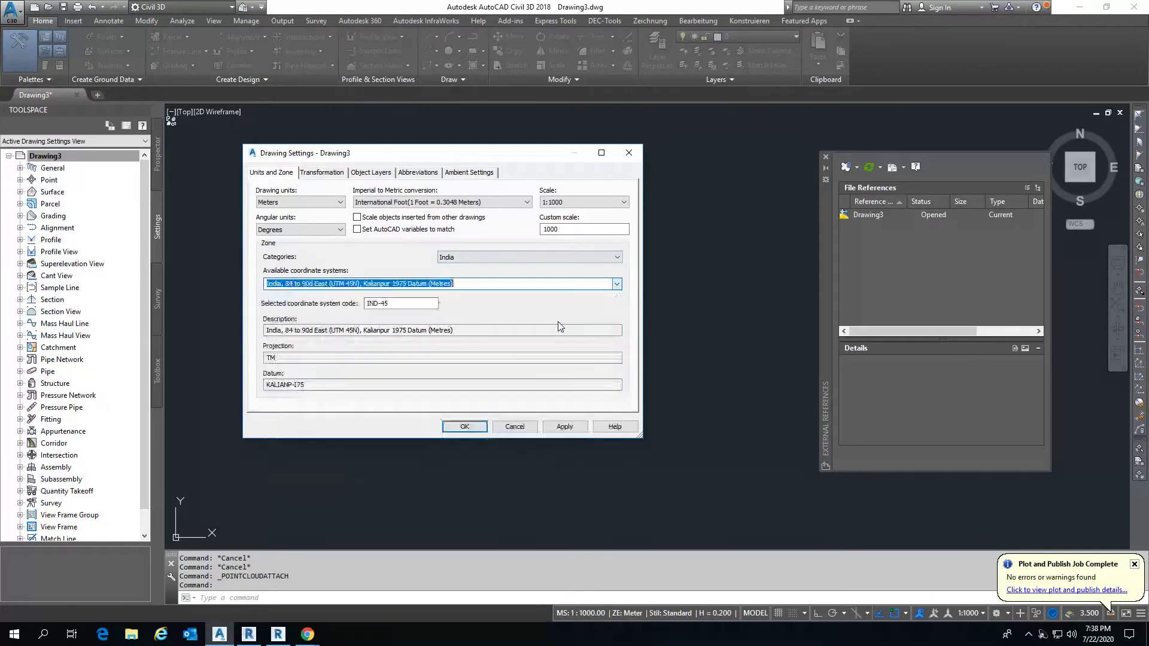
click(470, 427)
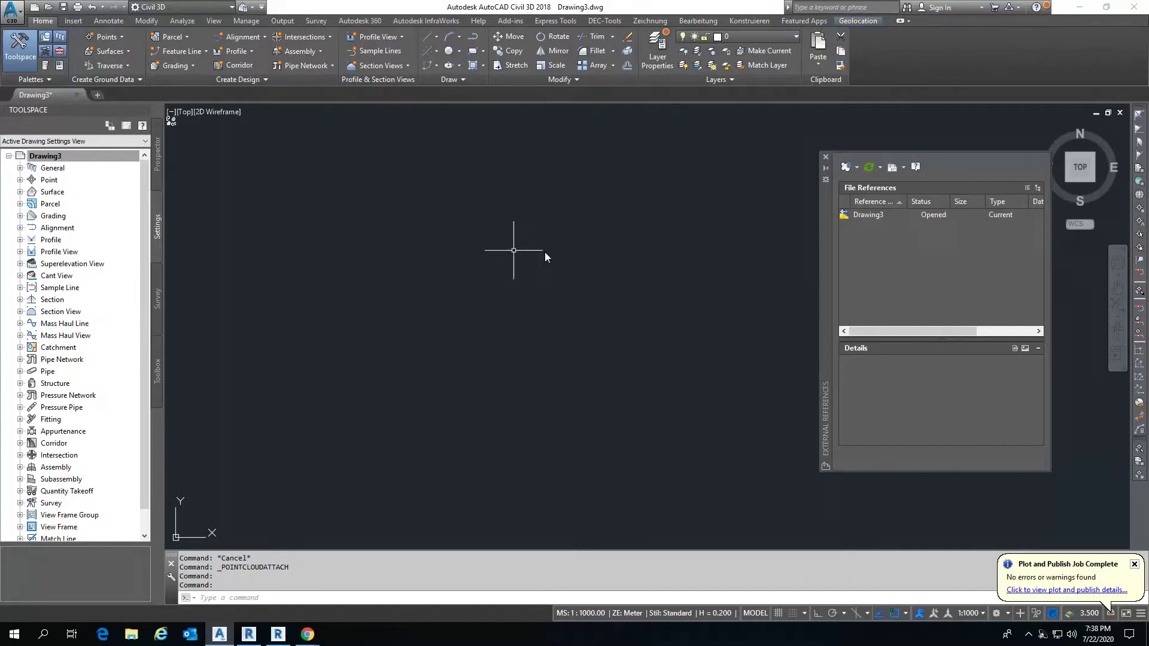
Step: Attach recap.rcp as a point cloud at 0,0,0 with scale 1
click(857, 170)
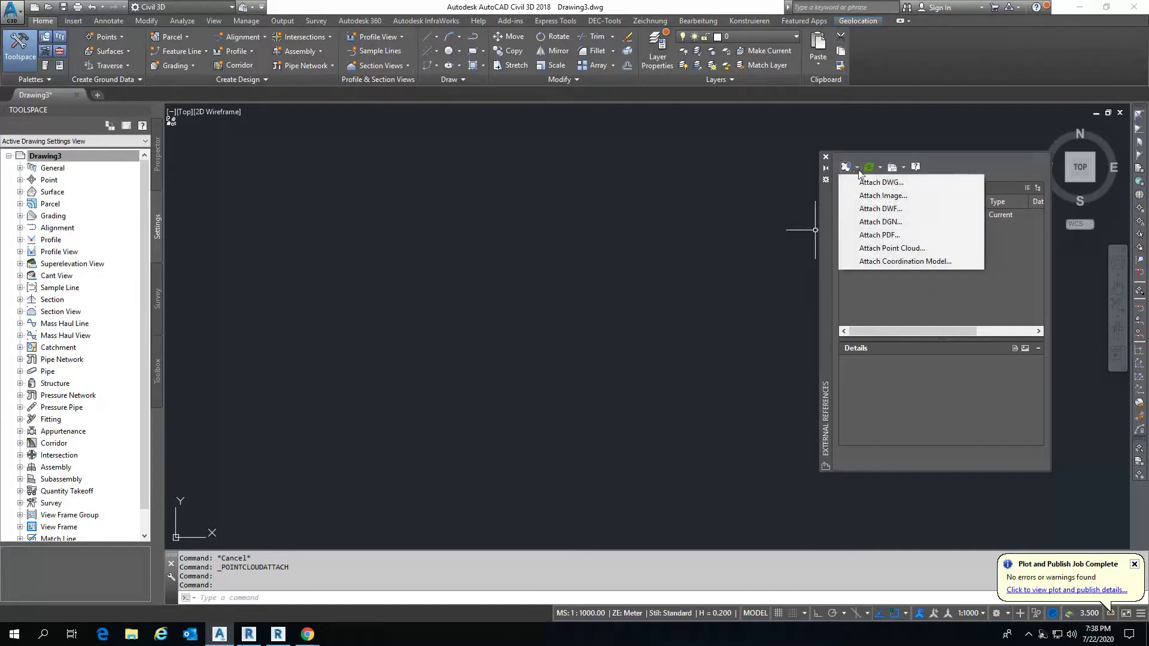
click(906, 248)
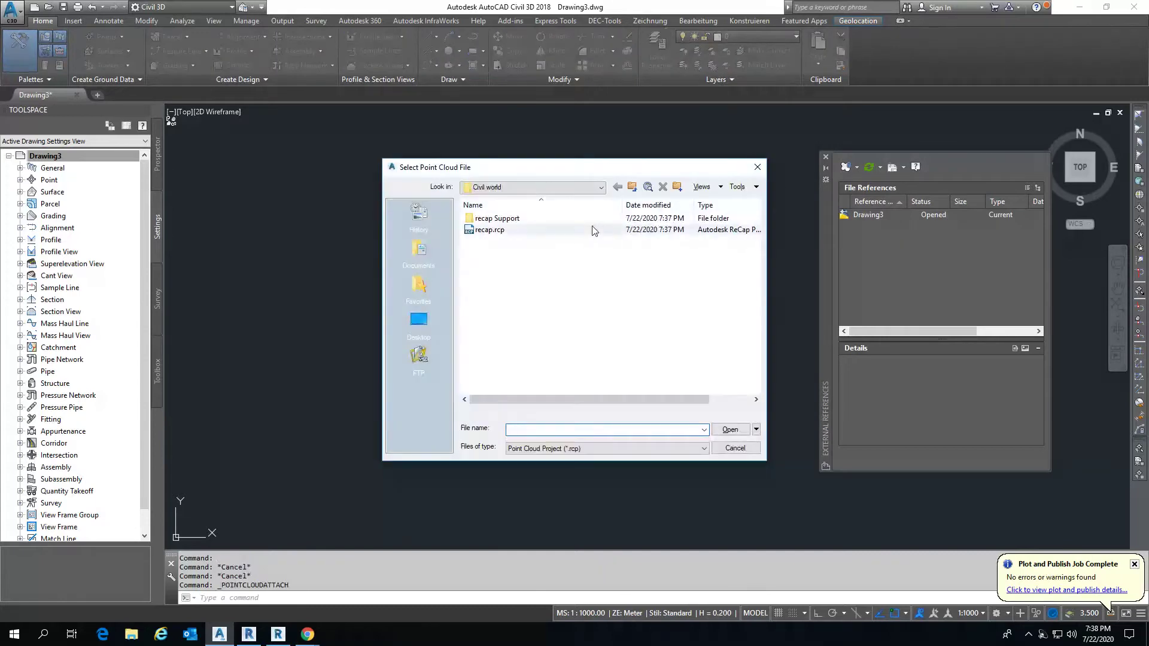
click(566, 231)
click(728, 430)
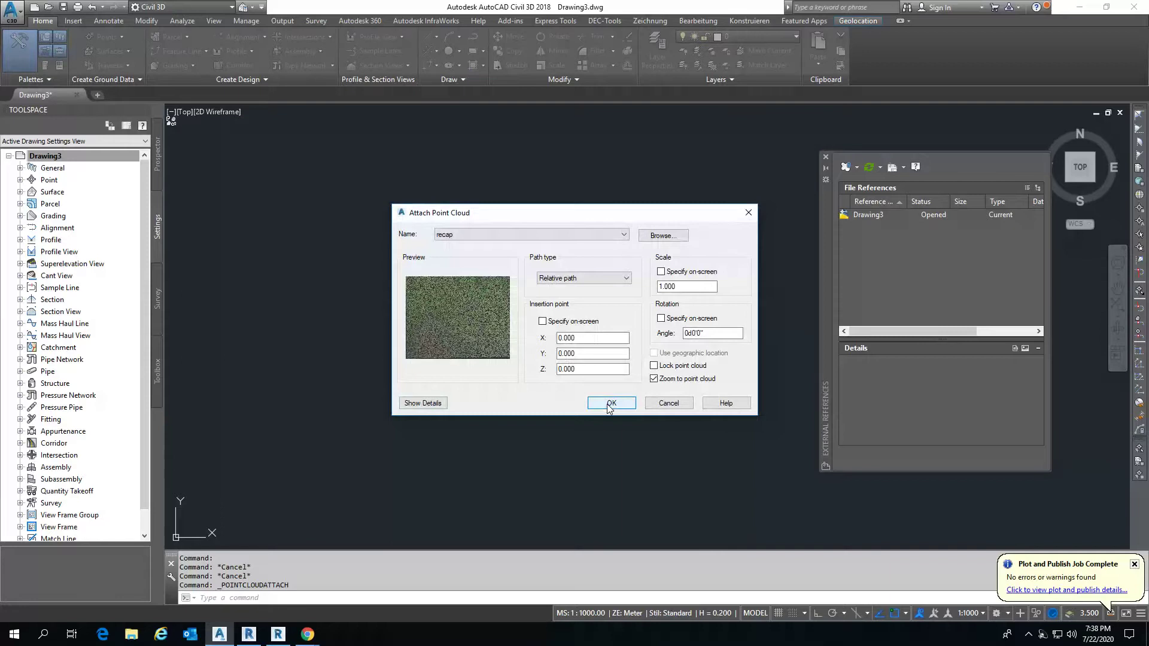
click(609, 404)
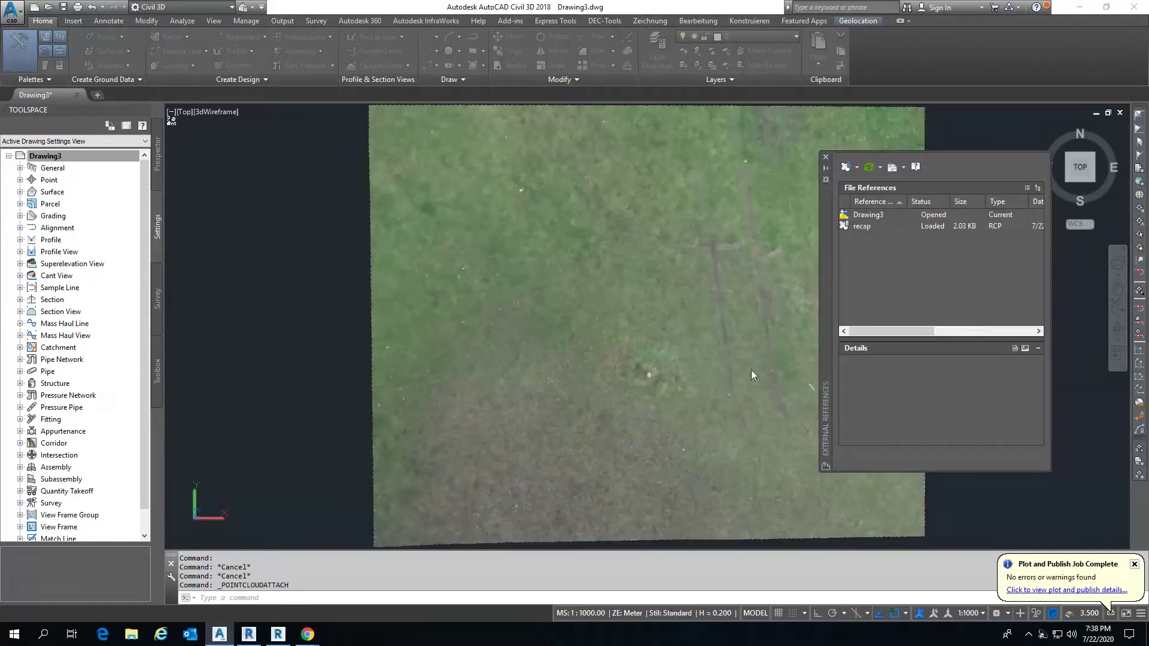
Step: Close External References, window-select the point cloud and view it in 3D
click(826, 157)
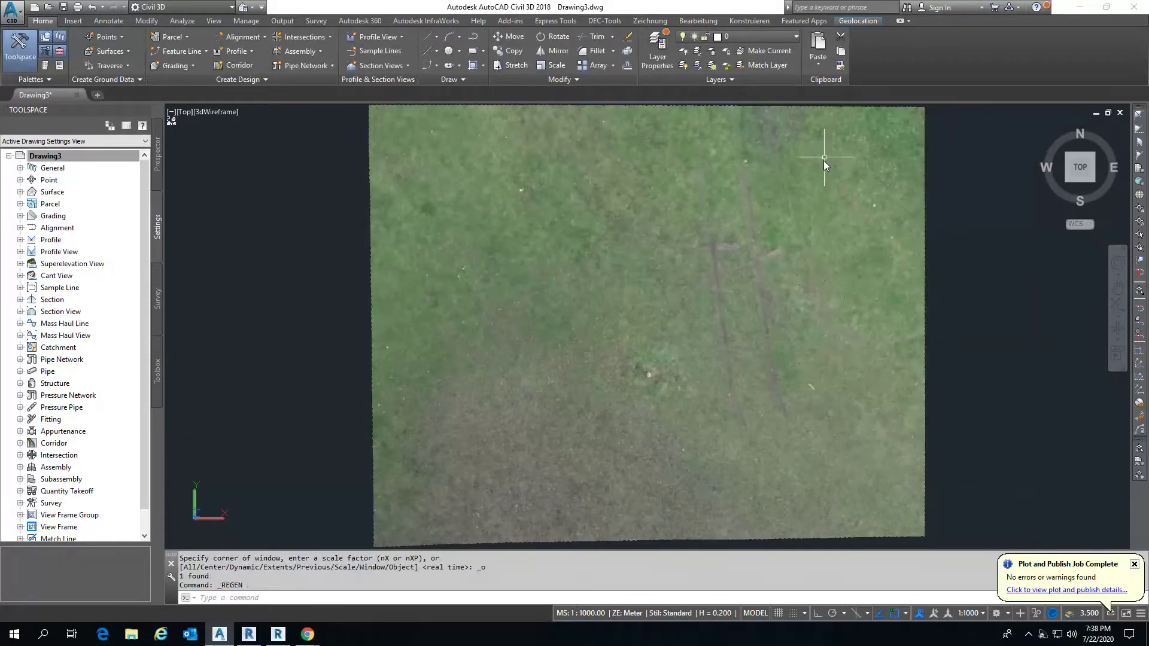
scroll(748, 328, down, 2)
click(807, 390)
click(687, 251)
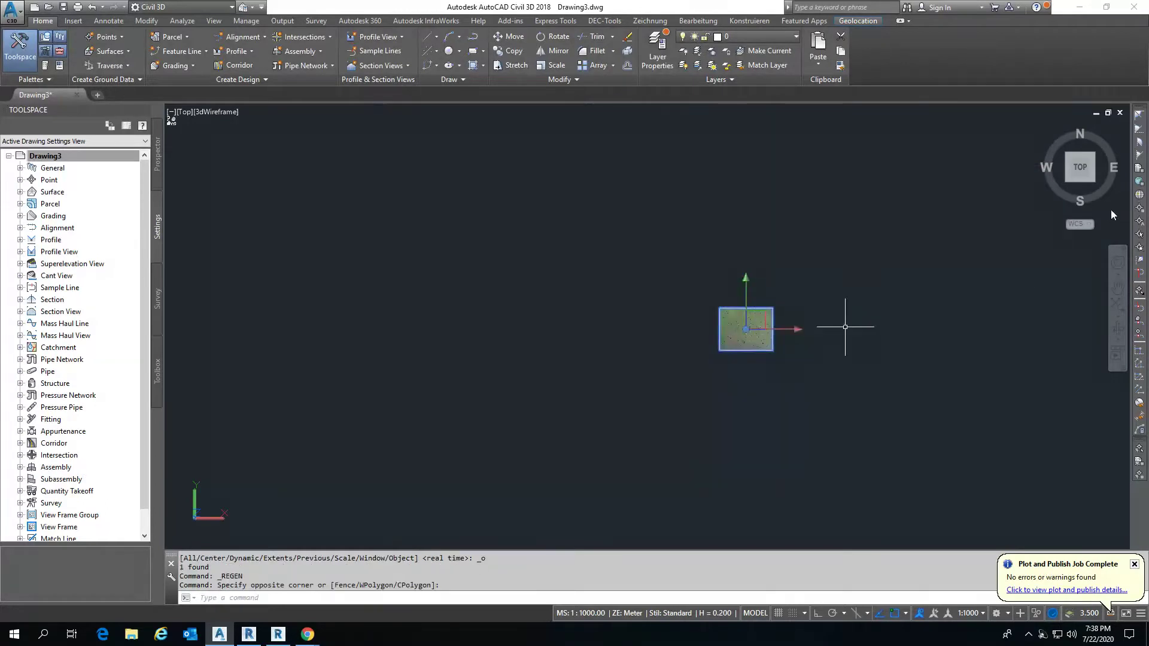
click(1043, 130)
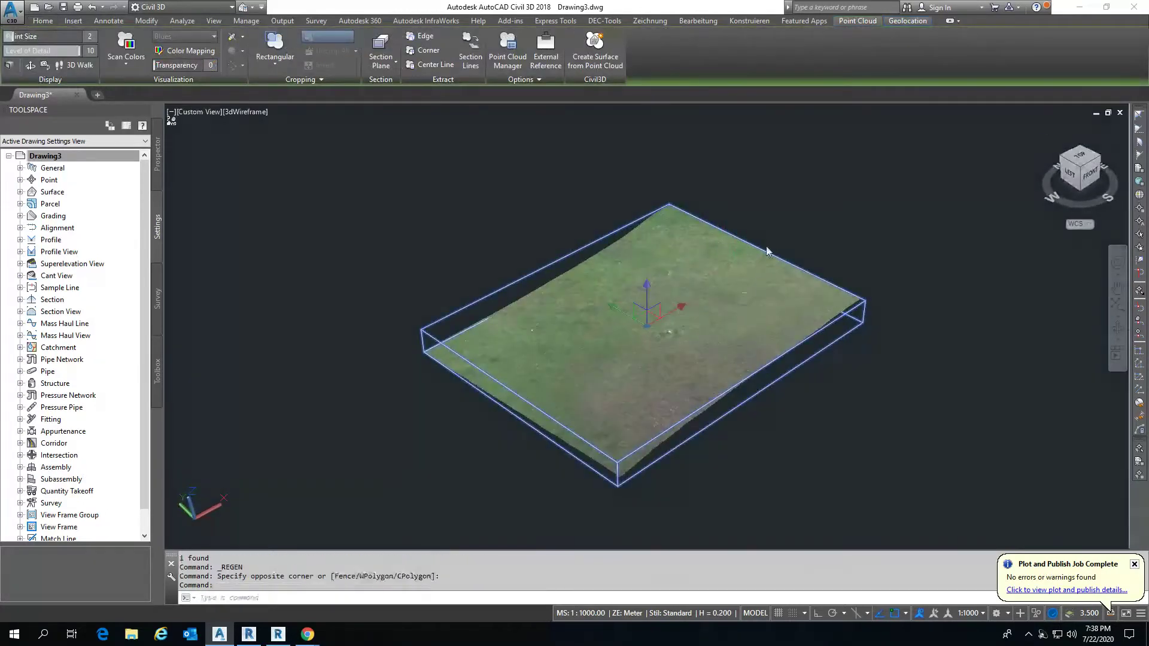
scroll(670, 406, up, 1)
scroll(697, 397, up, 1)
Step: Reselect the point cloud and return to a recentred top plan view
click(878, 409)
click(782, 343)
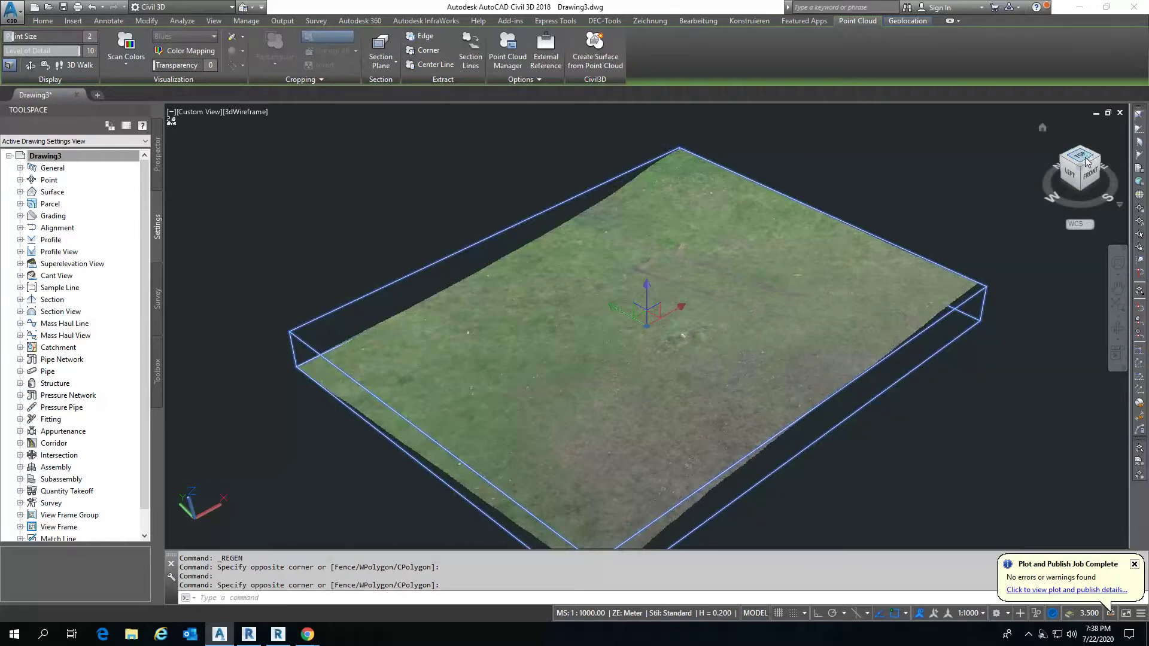
click(1086, 161)
mouse_move(748, 297)
middle_down()
mouse_move(670, 283)
mouse_move(738, 328)
middle_up()
scroll(659, 293, up, 1)
scroll(634, 304, up, 1)
scroll(622, 299, down, 1)
Step: Start a point-cloud TIN surface styled Contours 1m and 5m (Background), Concrete.Cast-In-Place.Flat.Grey.1 material
click(685, 326)
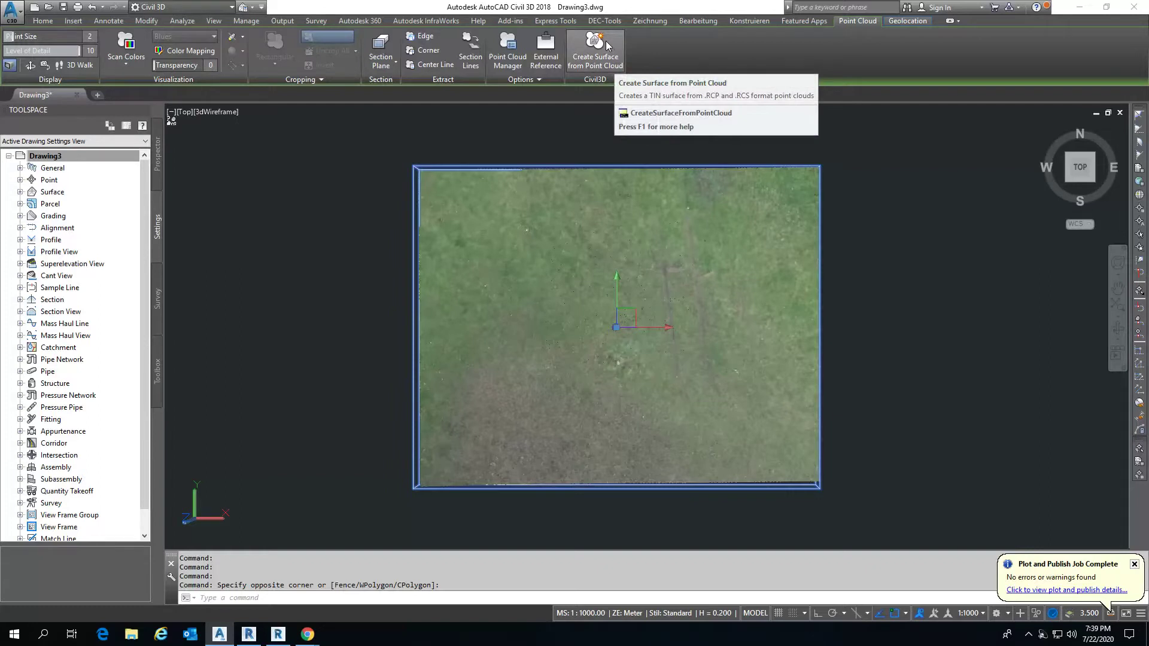
click(607, 46)
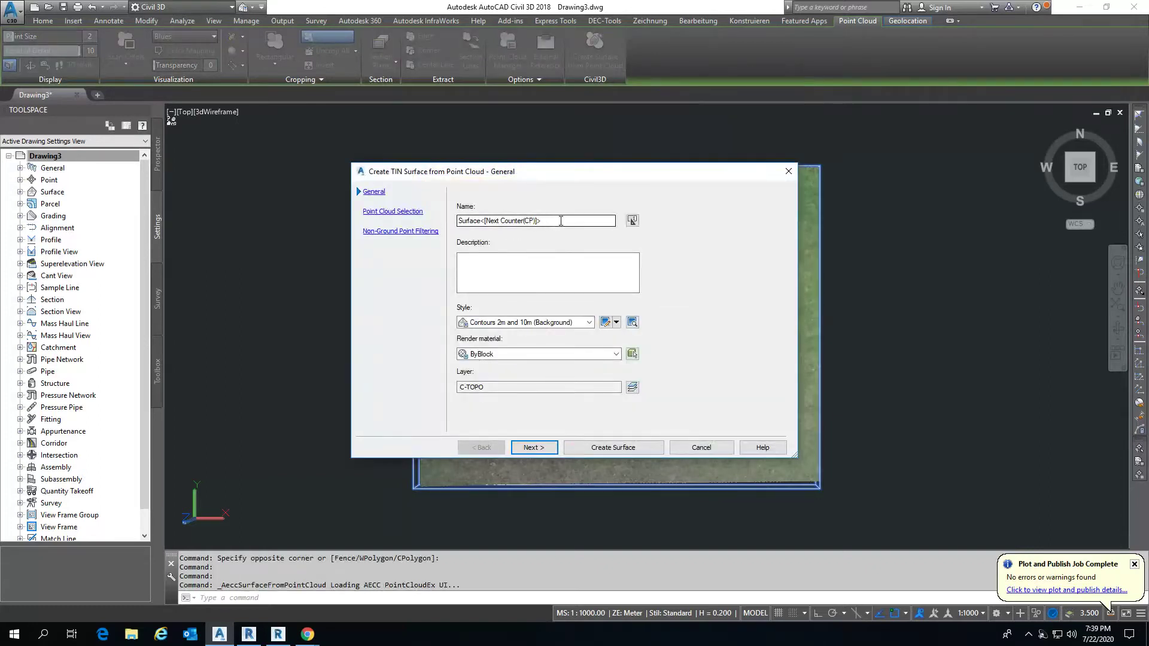
click(569, 268)
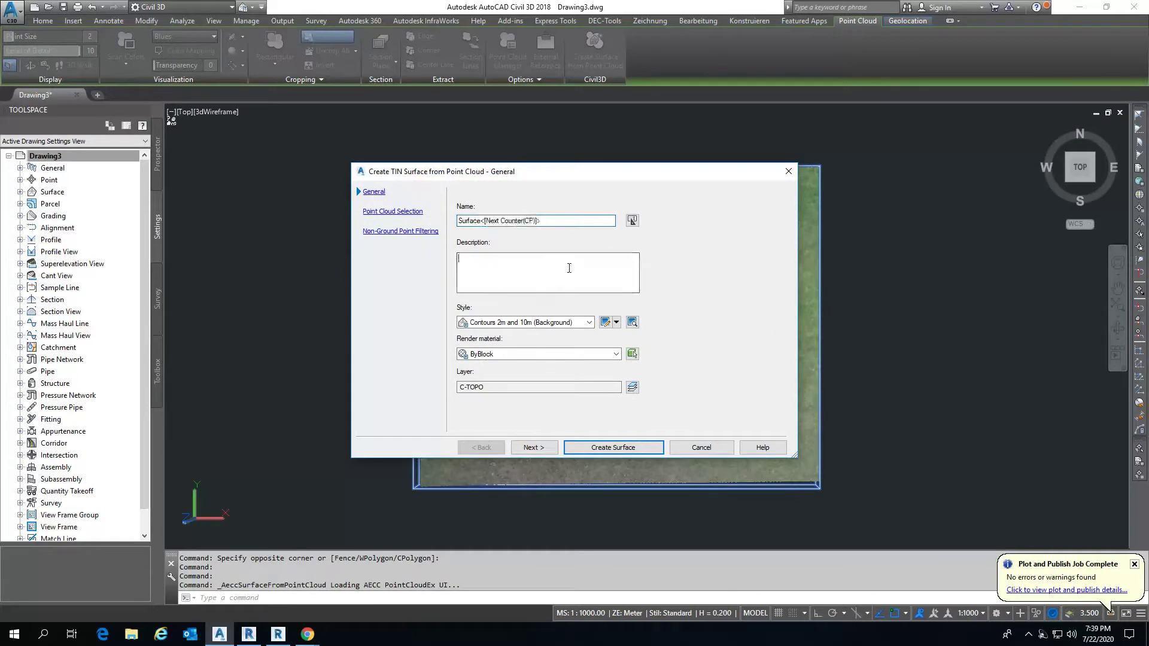
click(550, 323)
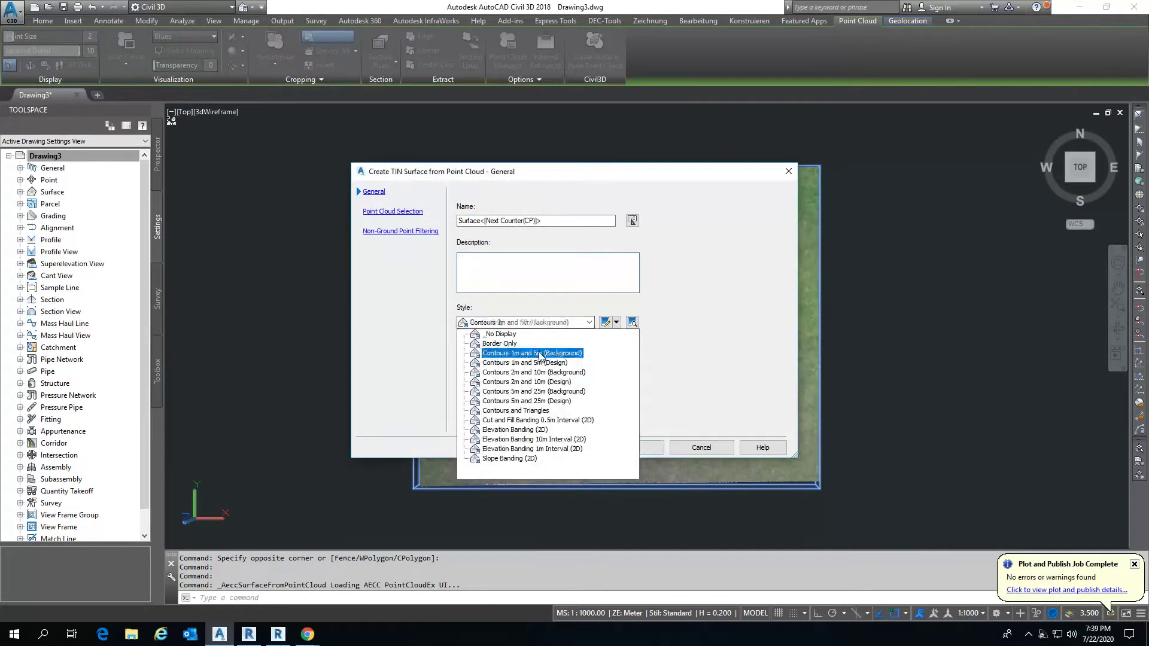
click(554, 356)
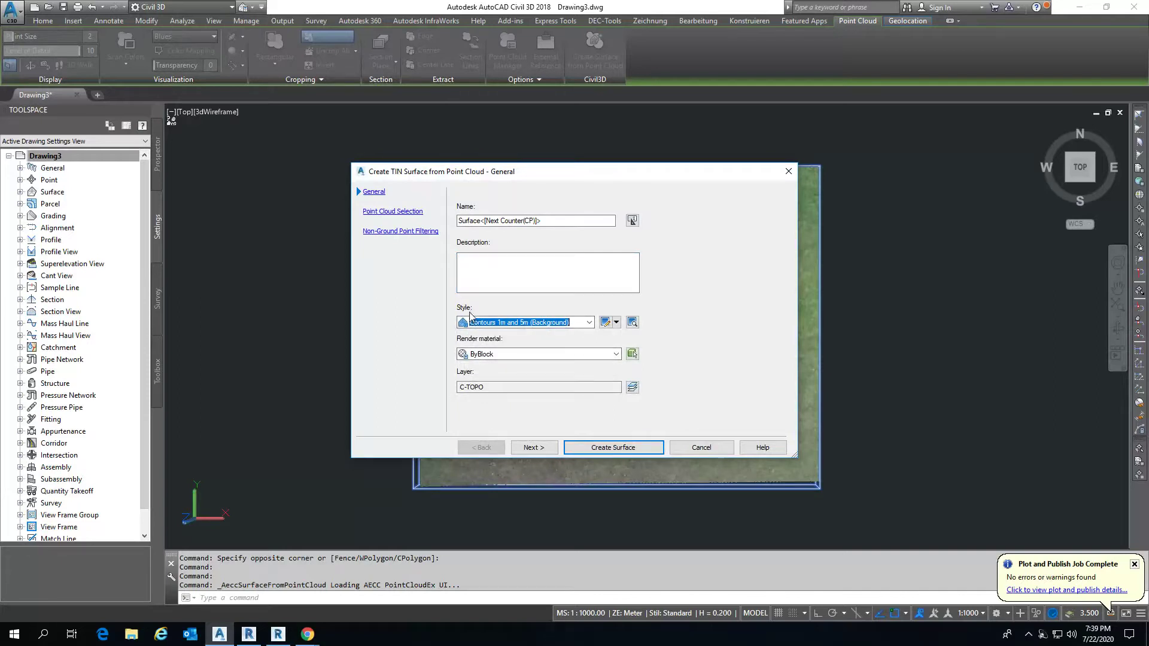
click(549, 324)
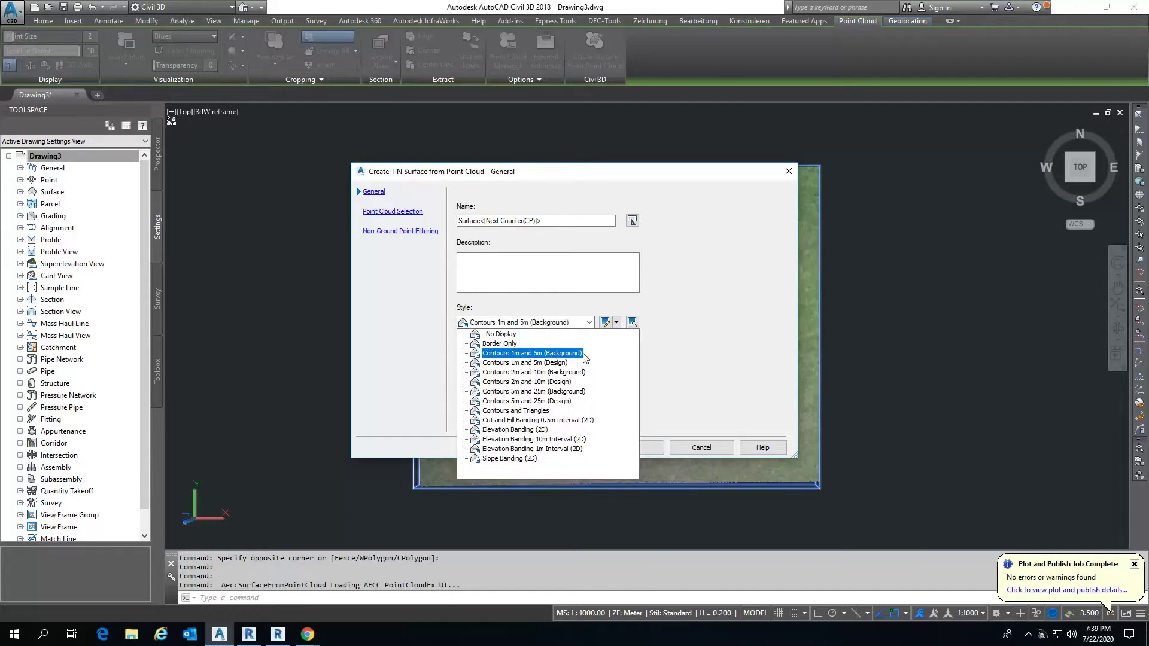
click(572, 354)
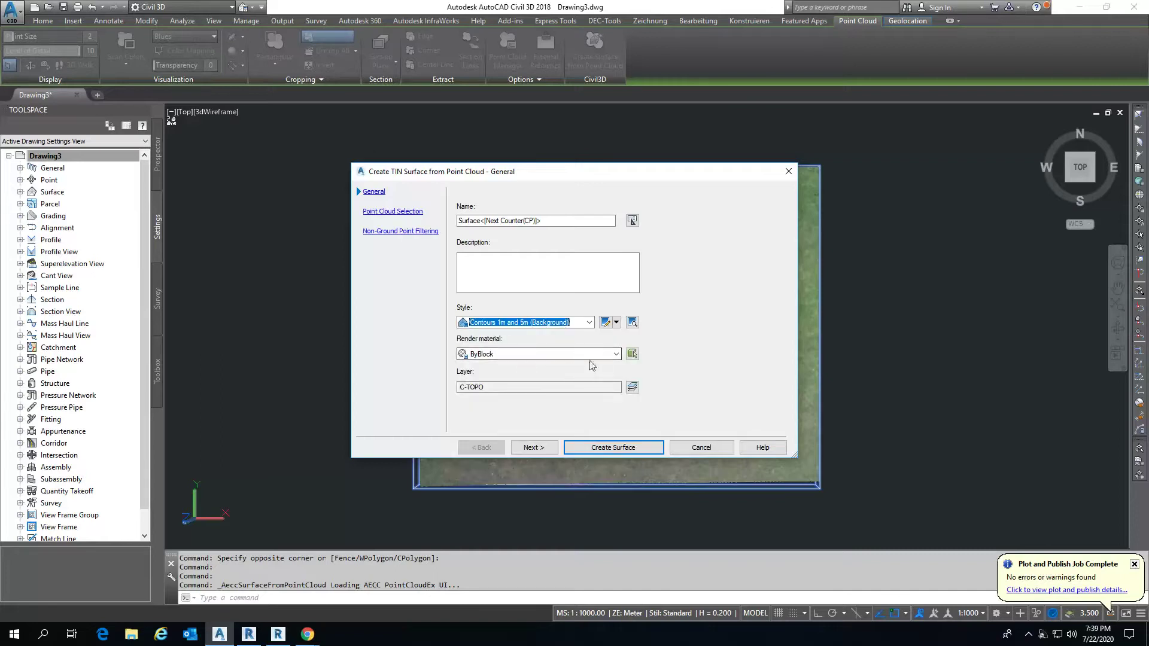
click(620, 355)
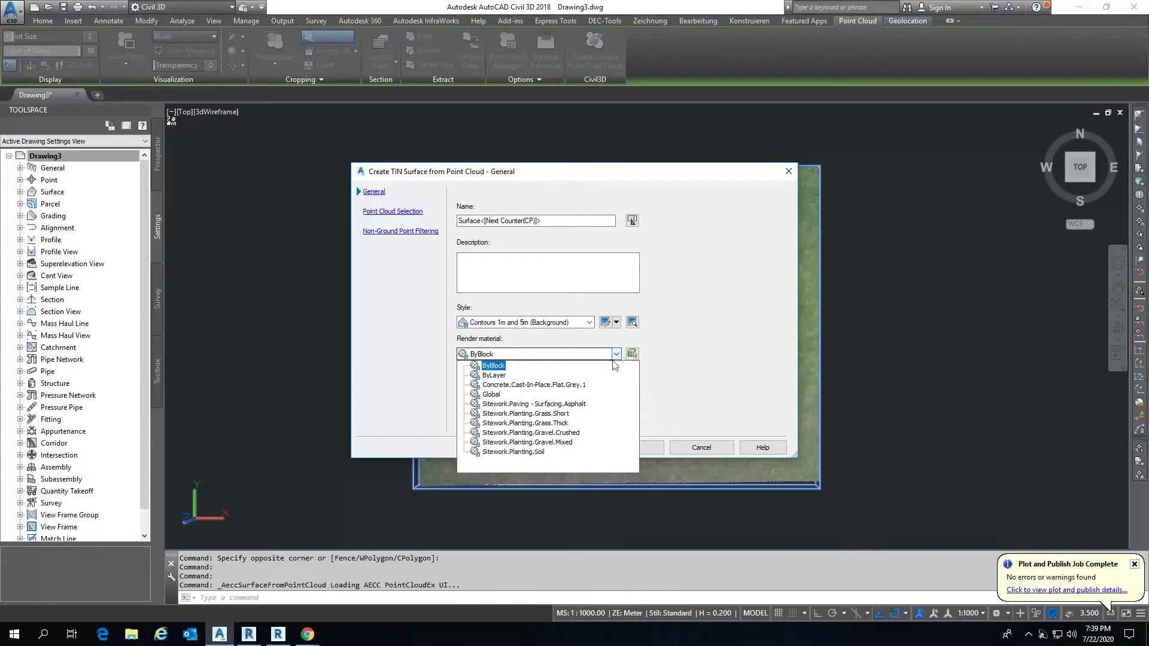
click(535, 386)
Step: Keep the default point cloud areas, choose No filter, and create the surface
click(546, 446)
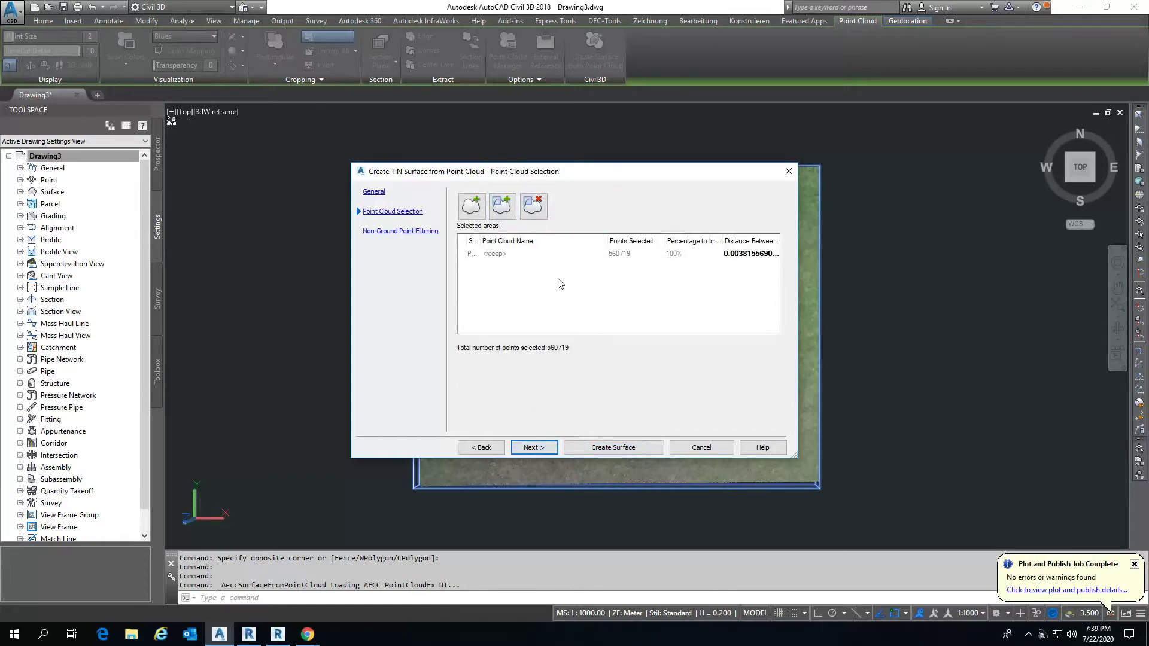
drag(657, 171, 339, 95)
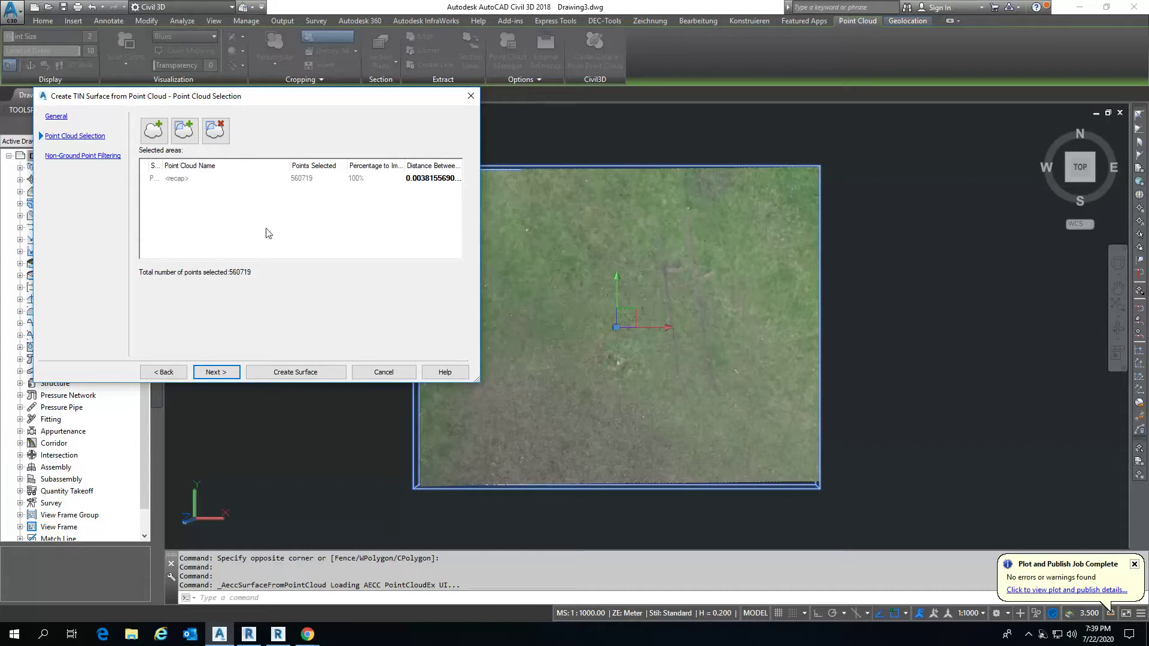
click(226, 374)
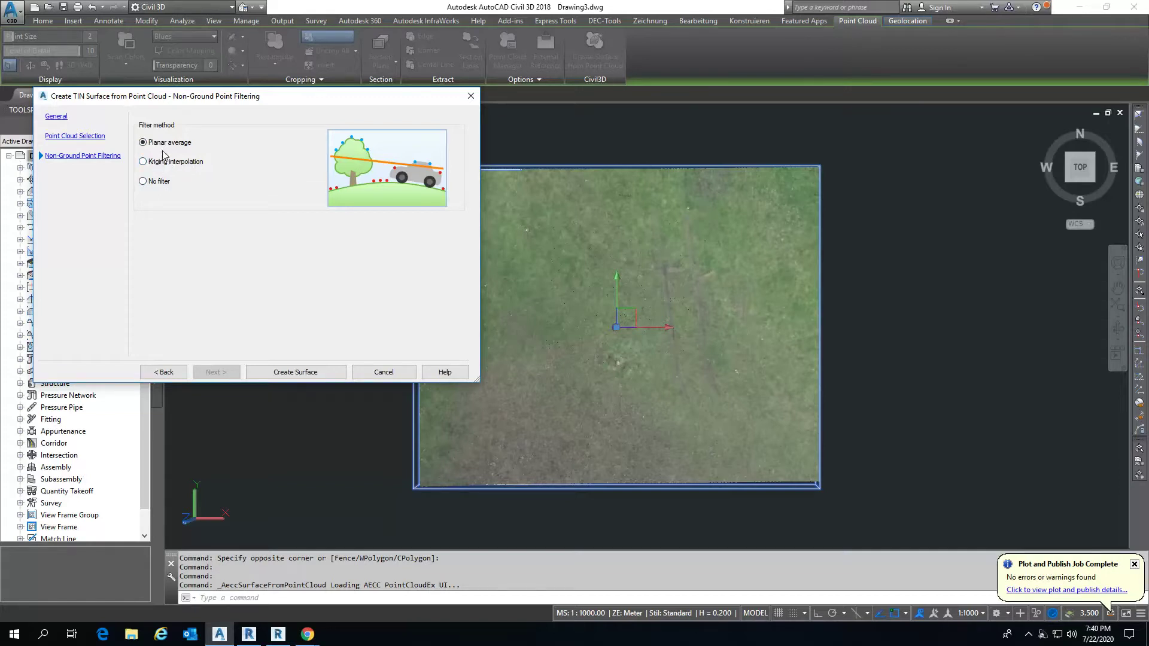
click(155, 182)
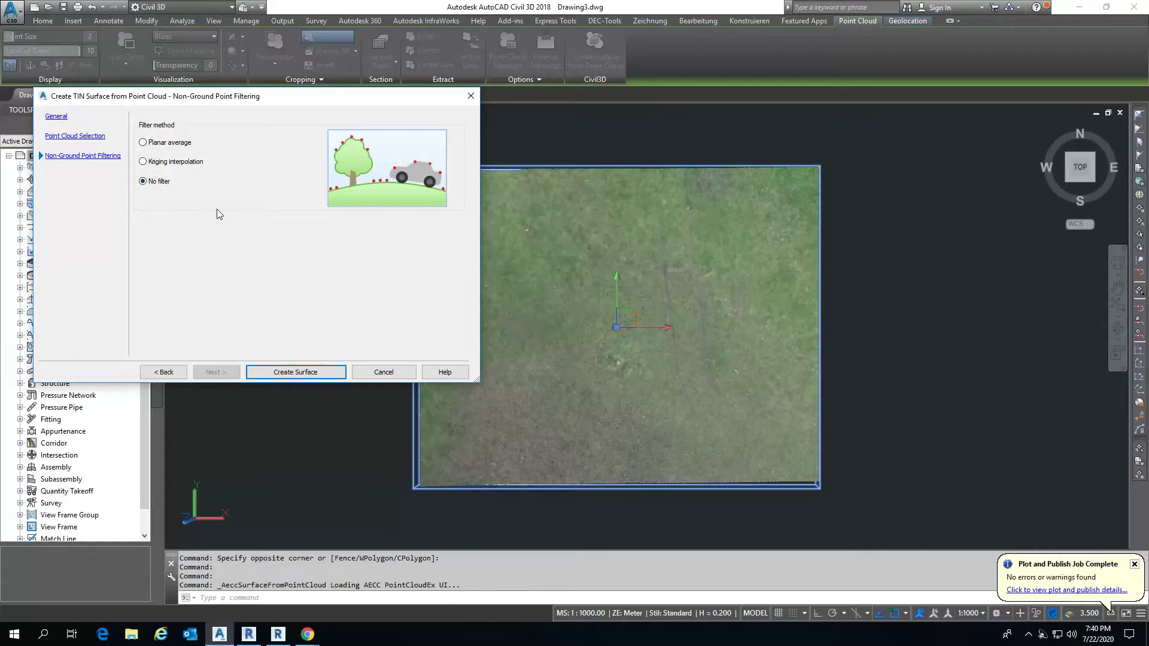
click(323, 376)
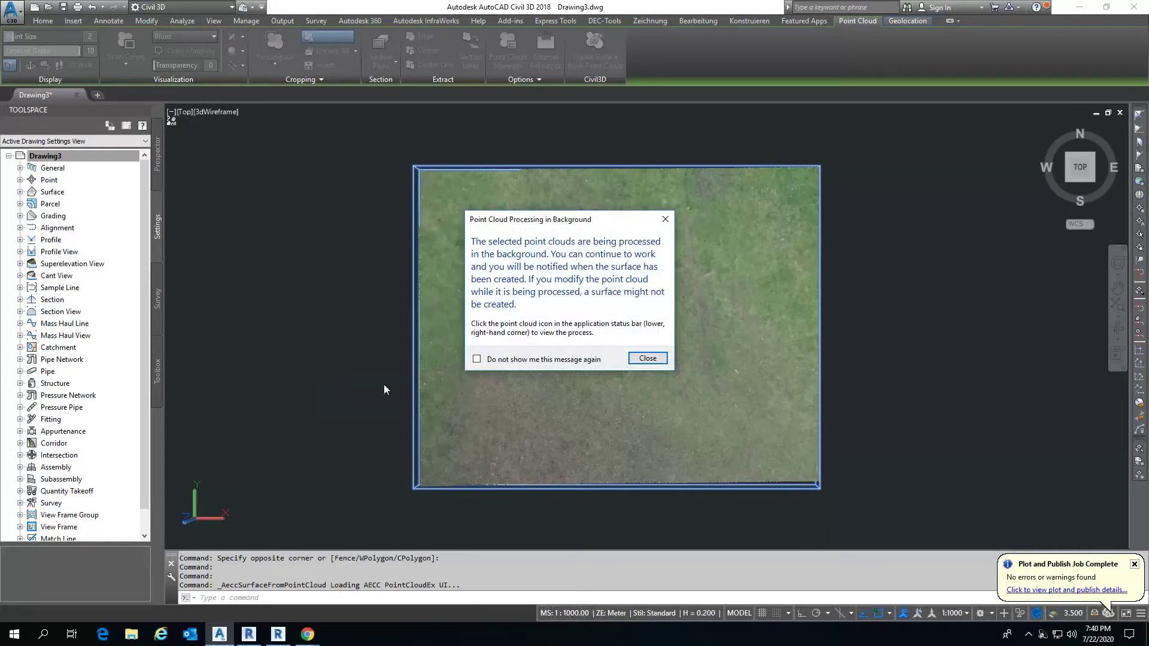
Step: Dismiss the processing message and notifications, then show the Prospector object tree
click(651, 360)
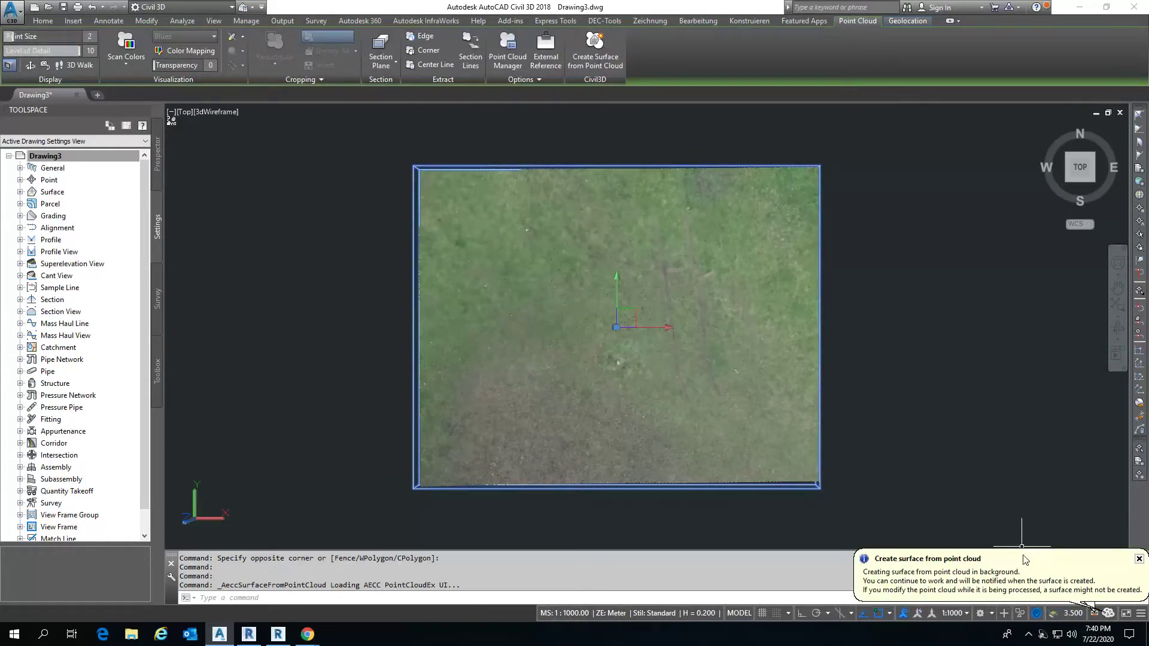
click(1138, 559)
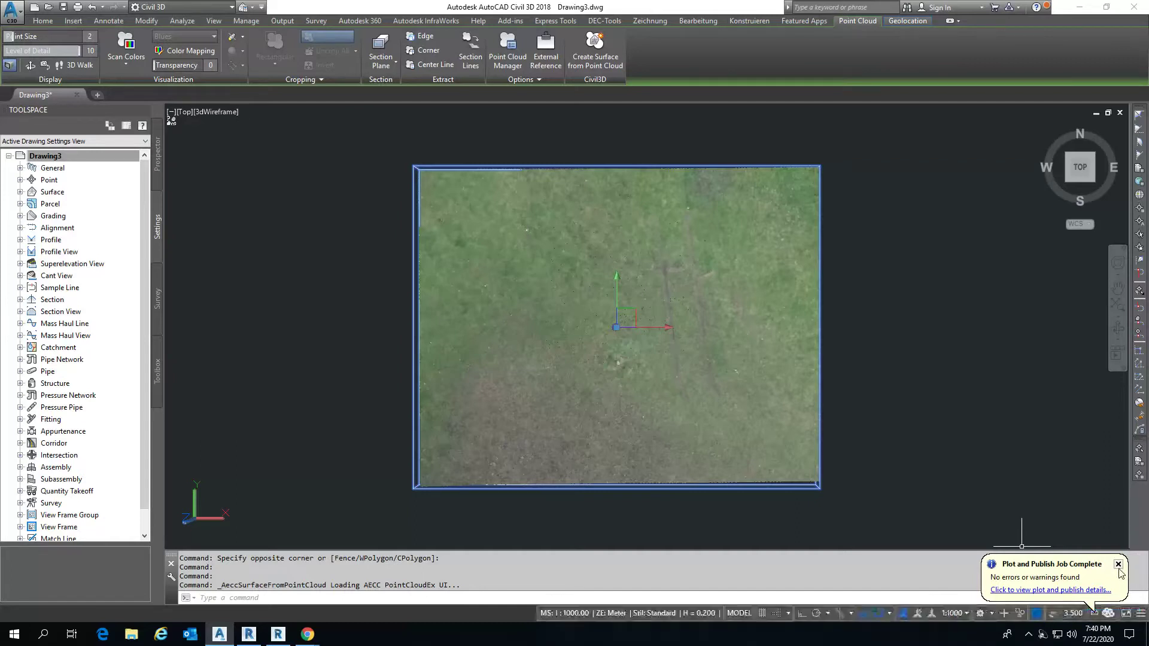
click(1117, 565)
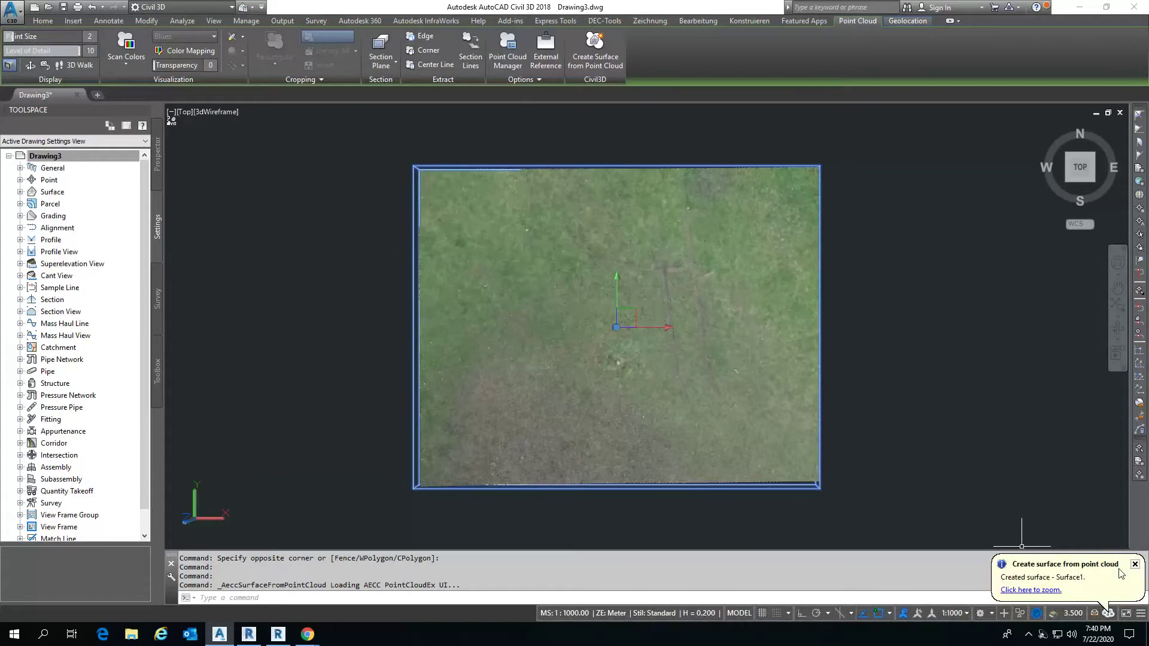
click(158, 162)
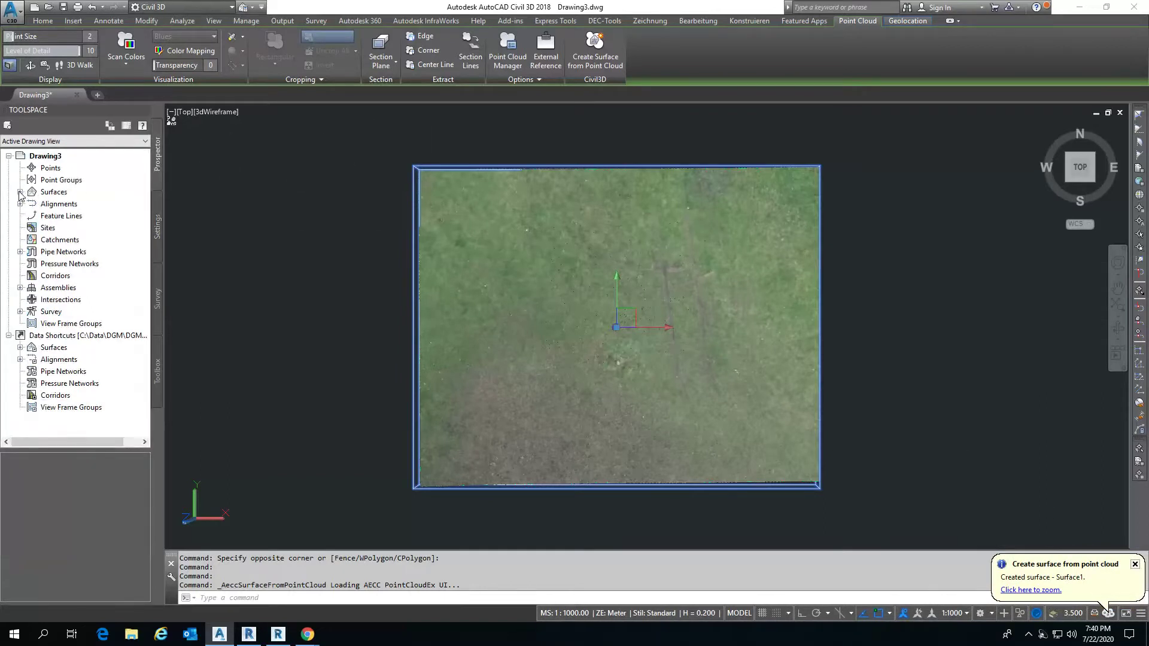
Step: Locate Surface1 under Surfaces in Prospector and select it in the drawing
click(20, 192)
click(64, 204)
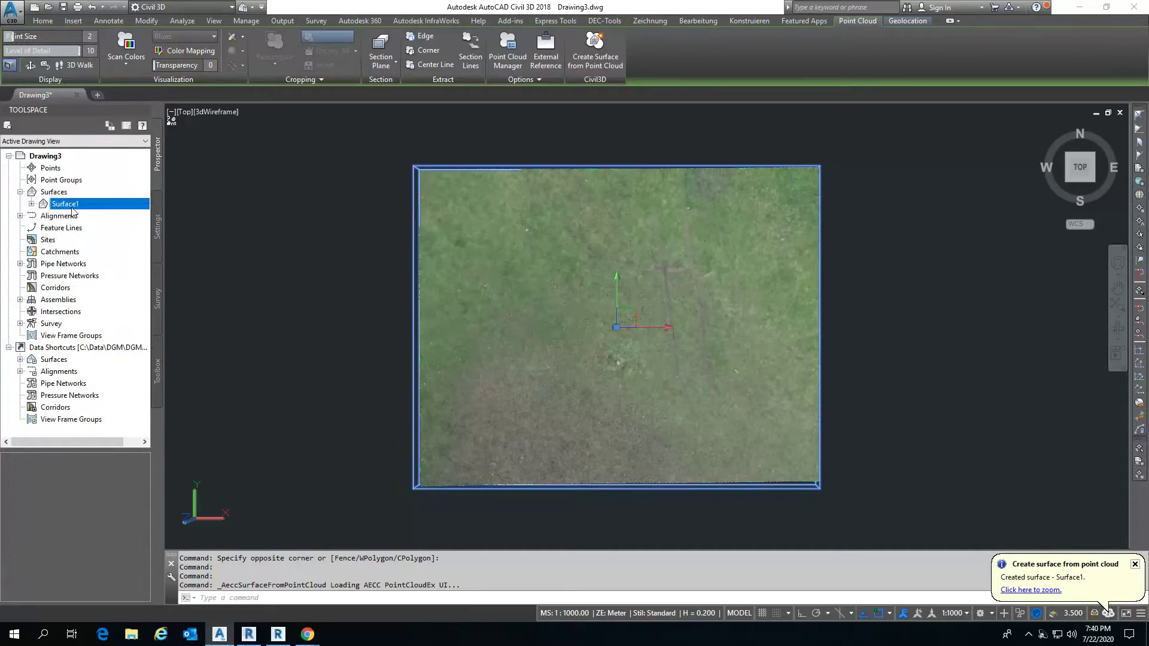
right_click(72, 208)
click(102, 346)
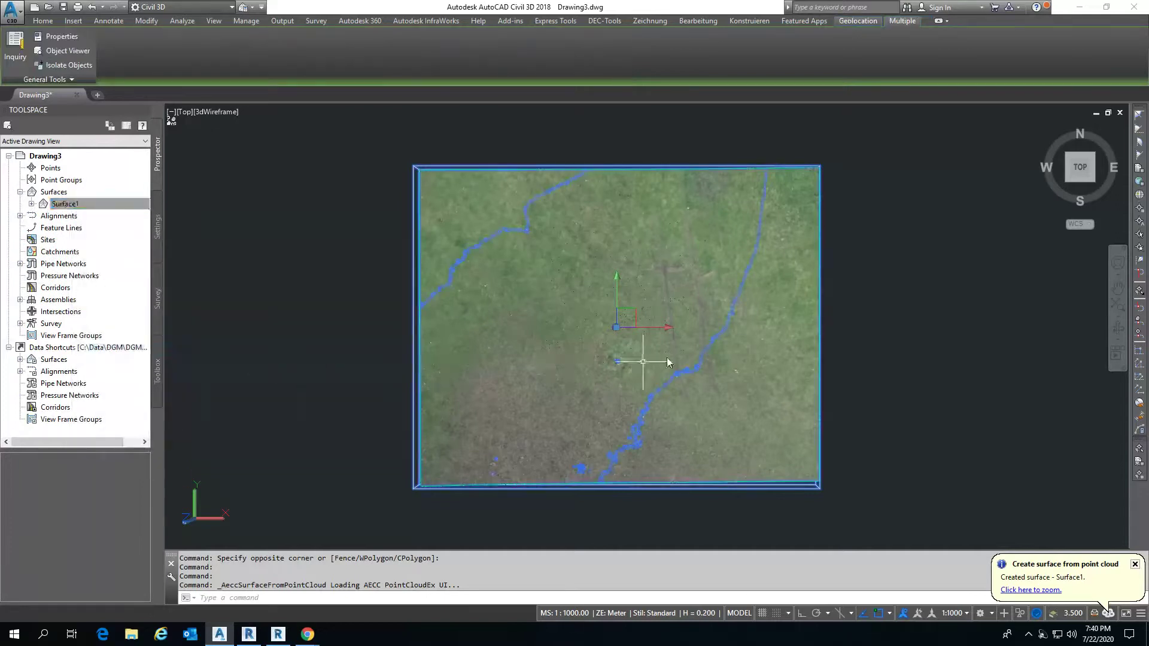
key(Escape)
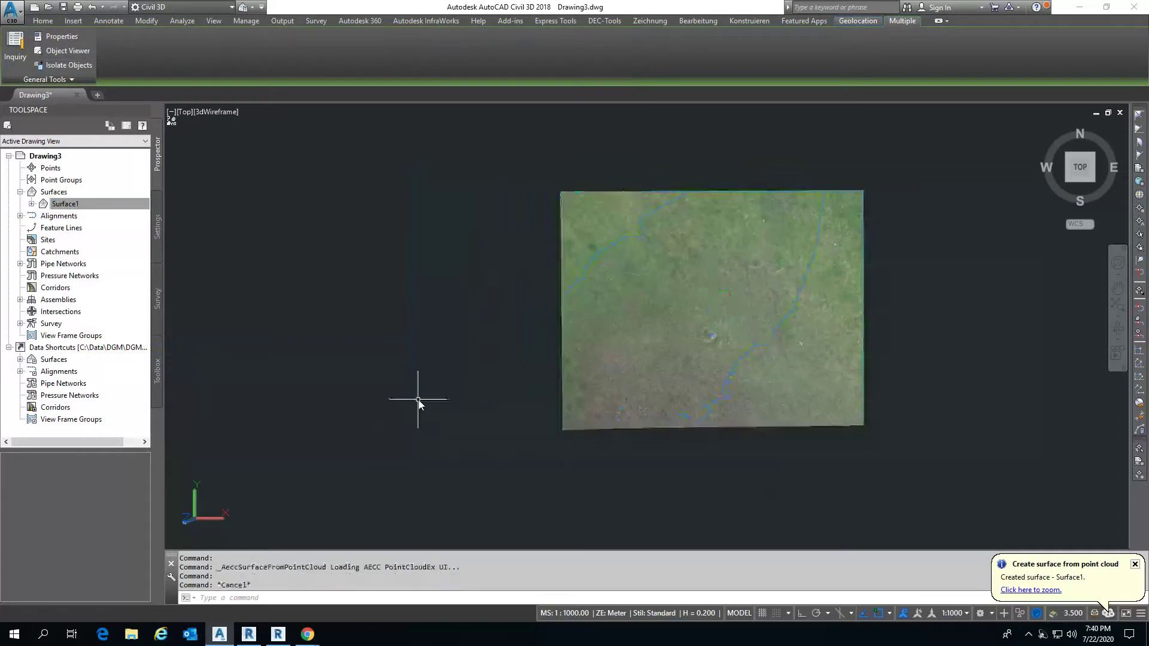
Step: Detach the recap point cloud reference via XREF, then window-select Surface1
text(XREF)
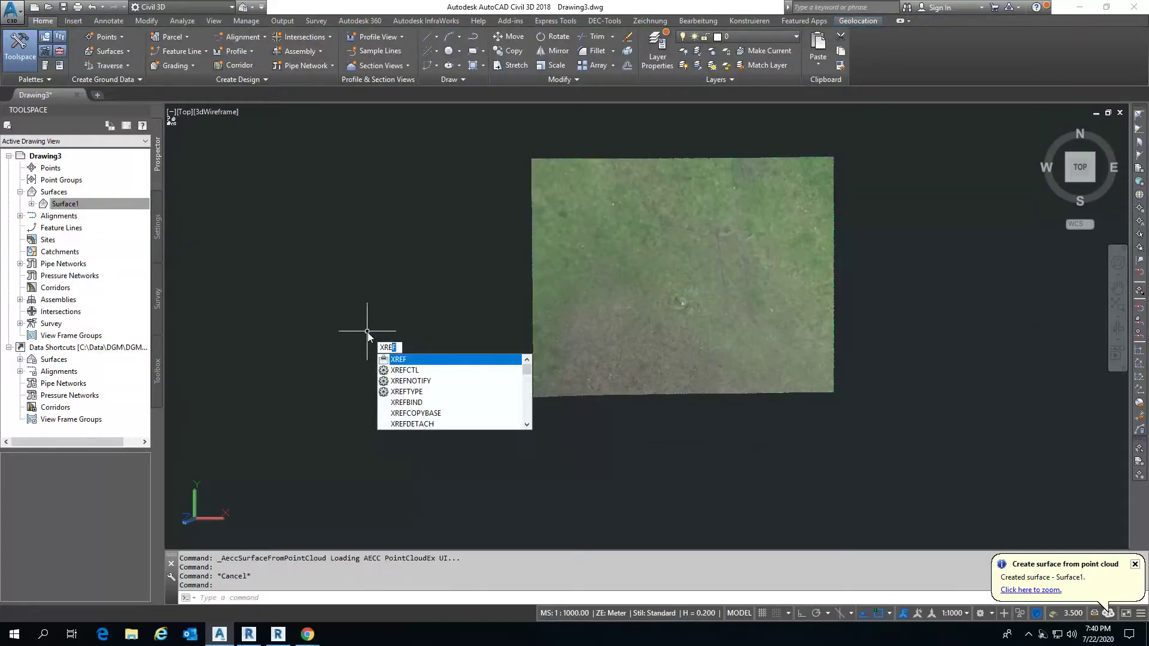
key(Return)
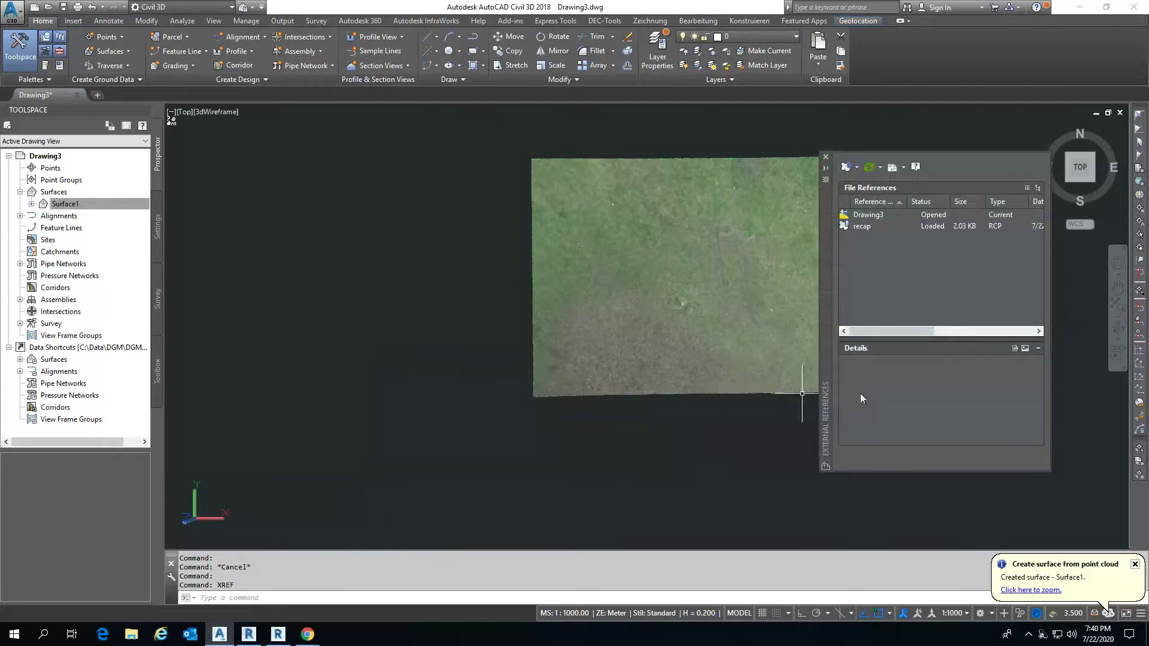
click(867, 229)
right_click(867, 229)
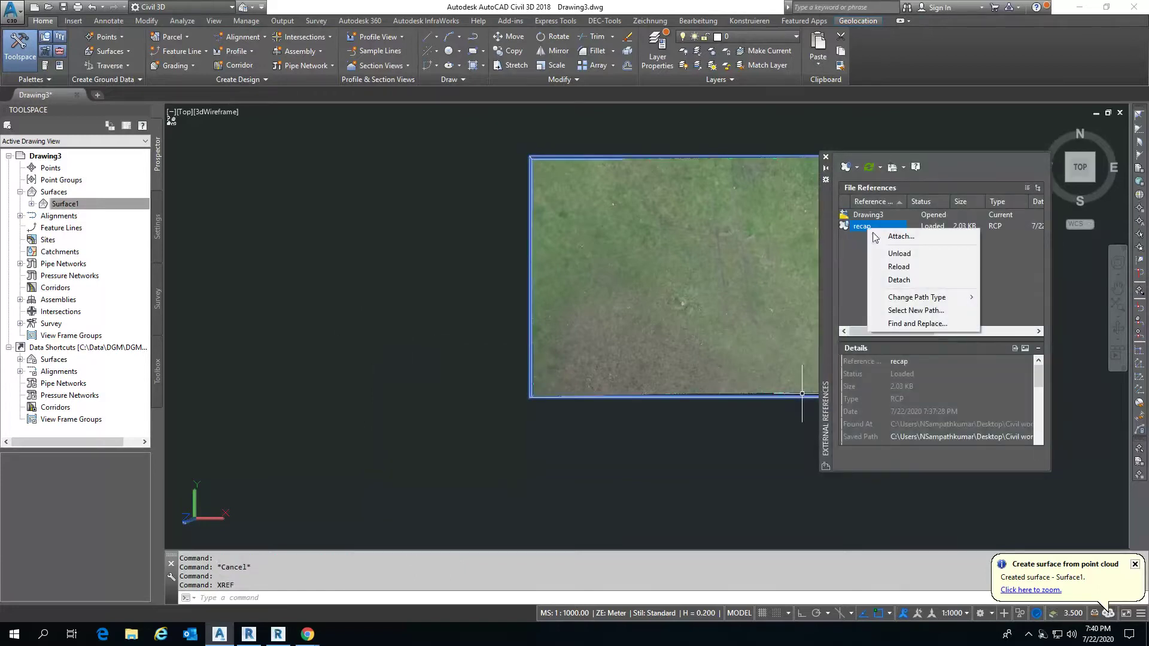
click(896, 280)
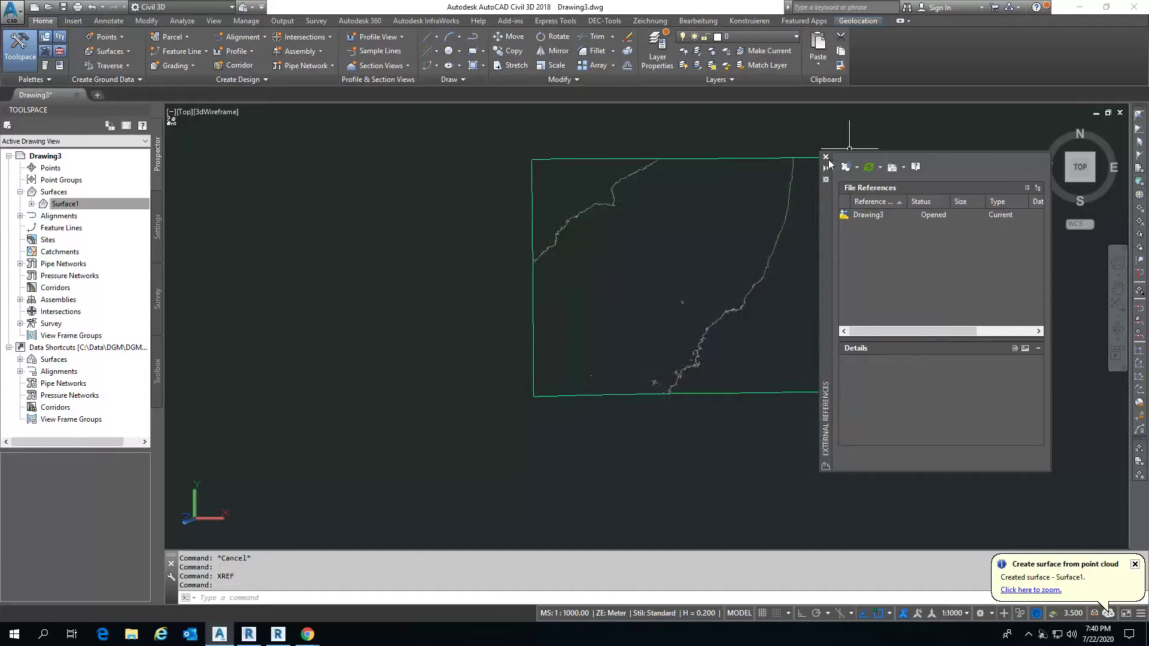
click(826, 157)
click(762, 333)
click(715, 297)
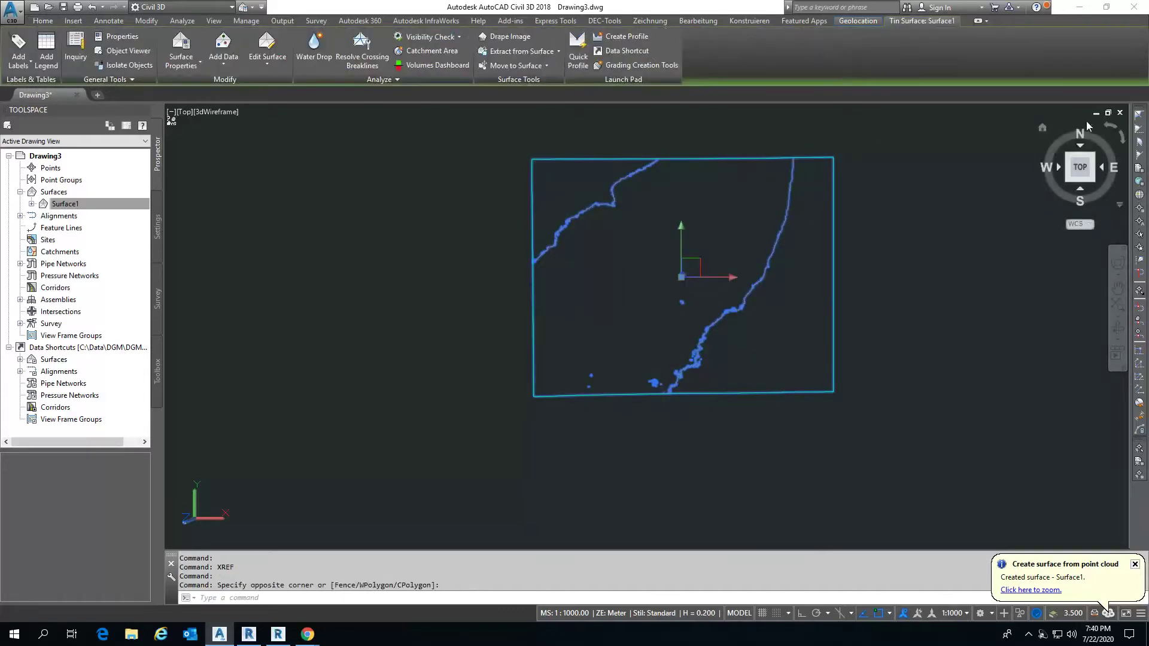
Step: Go from the tilted home view to PLAN of the Current UCS, reselecting Surface1
click(1041, 129)
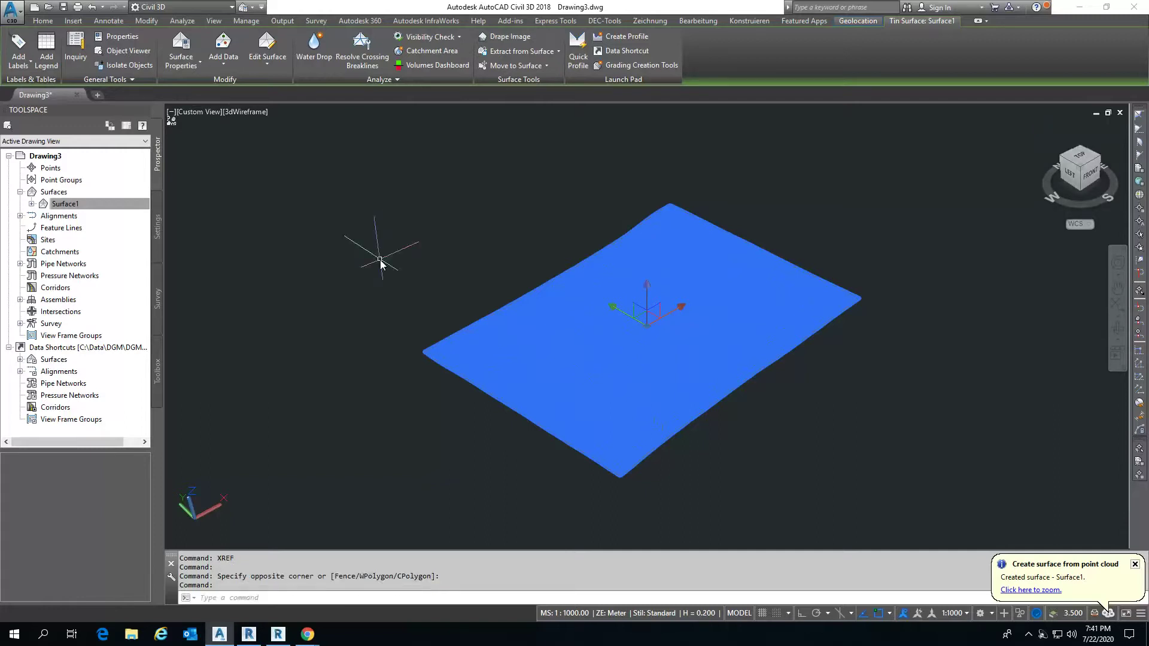
text(pla)
key(Escape)
text(n)
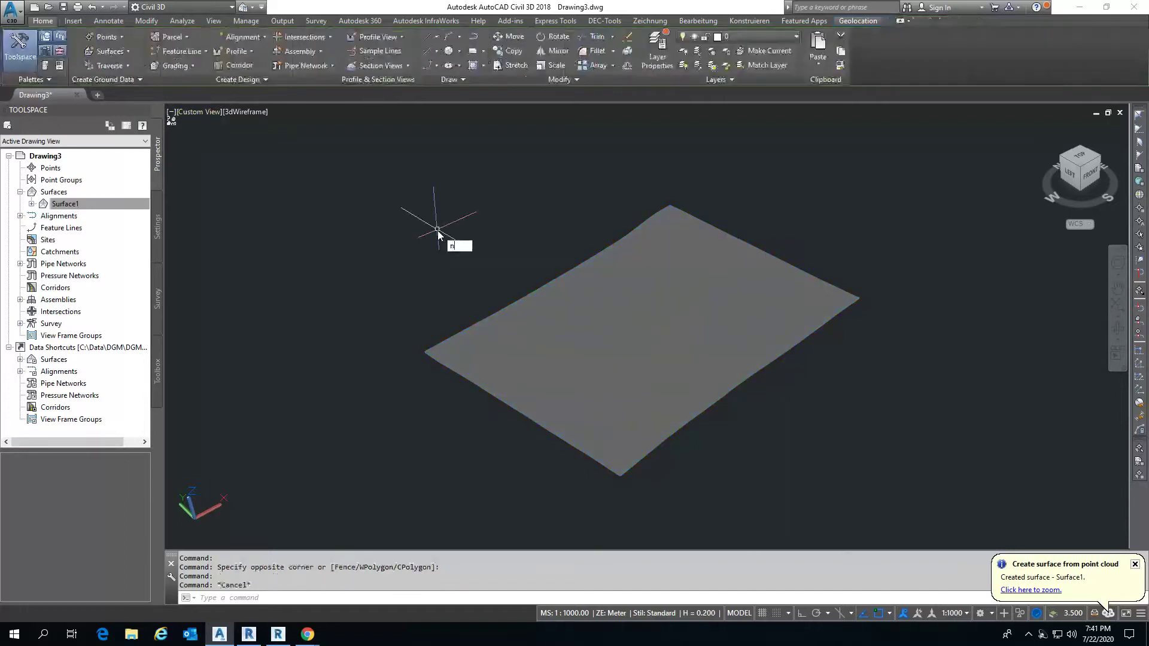
key(BackSpace)
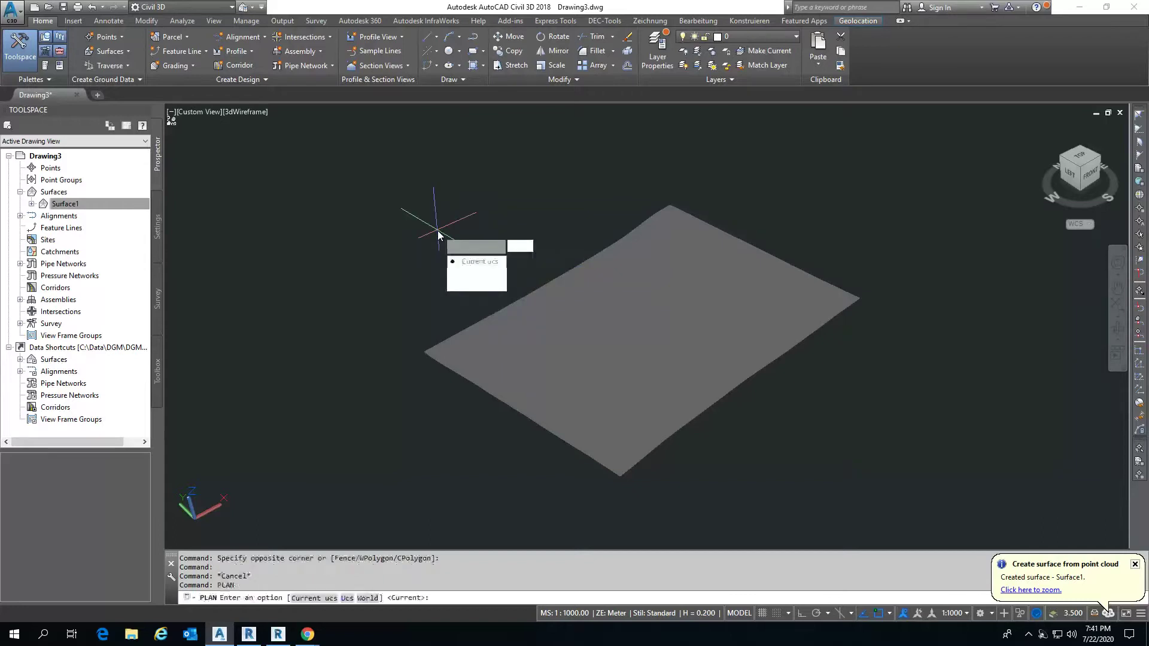
text(c)
key(Return)
text(c)
key(Return)
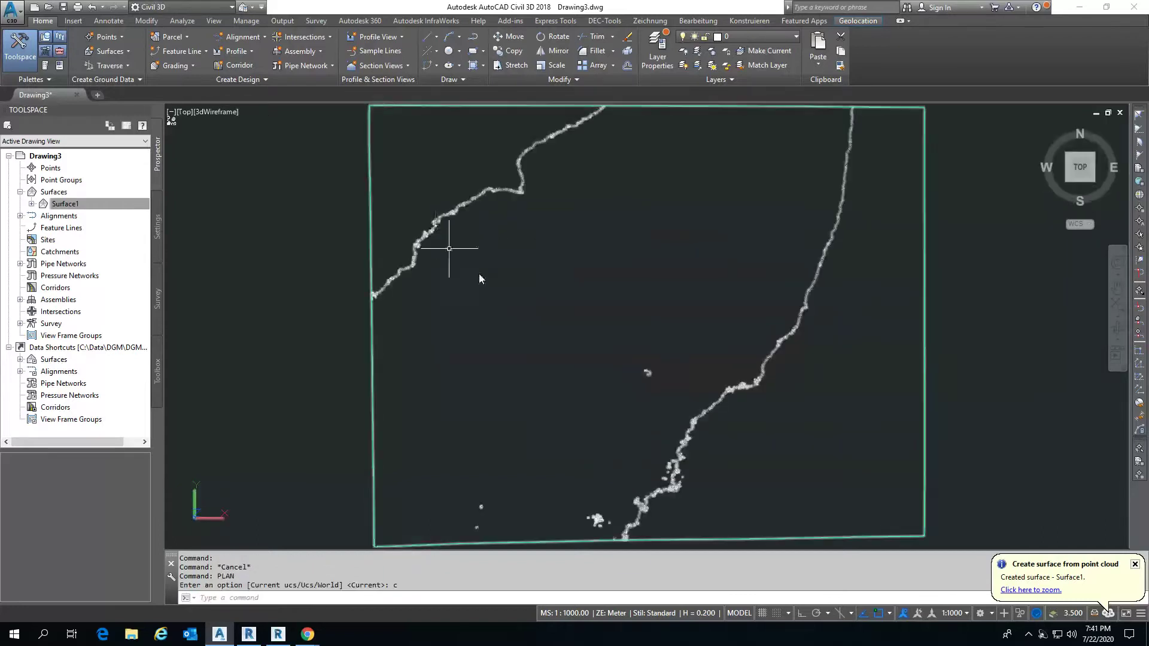
scroll(404, 299, down, 3)
click(398, 313)
click(346, 338)
Step: Review Surface1's properties across the Definition, Analysis and Statistics tabs, then close them
click(190, 62)
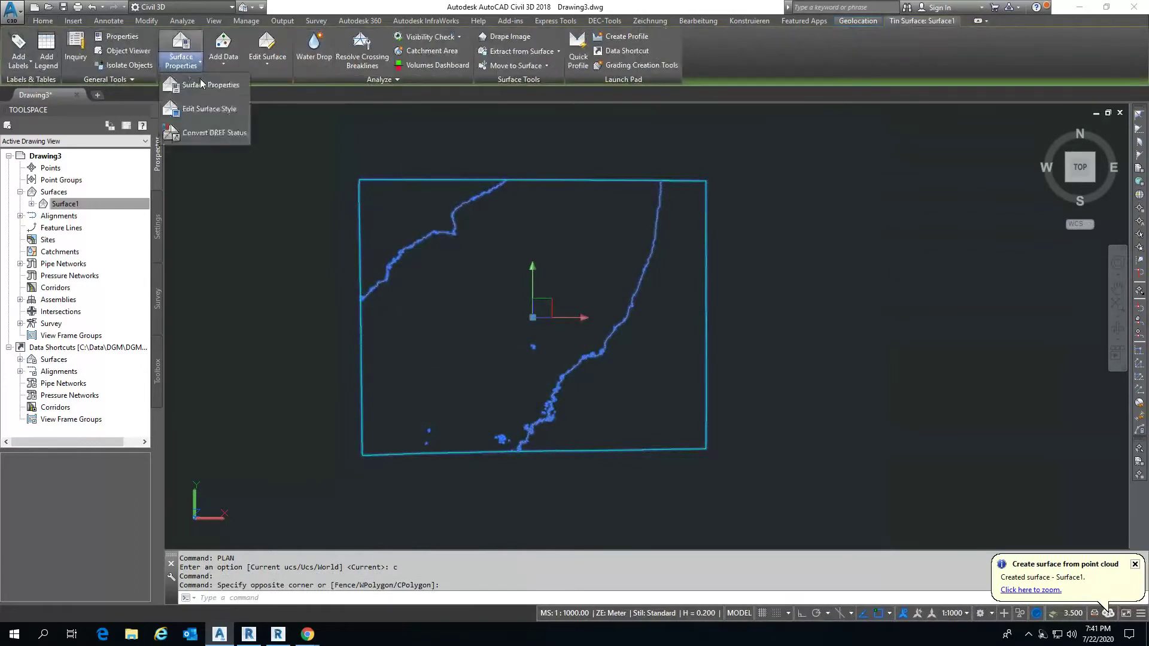
click(231, 89)
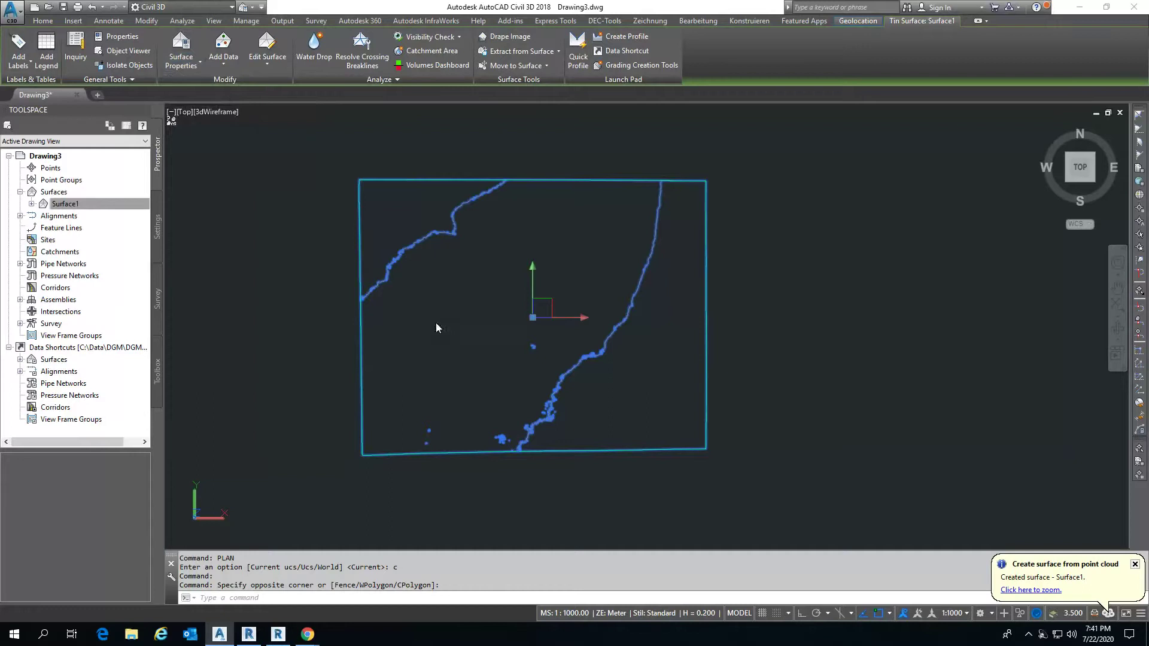
key(Tab)
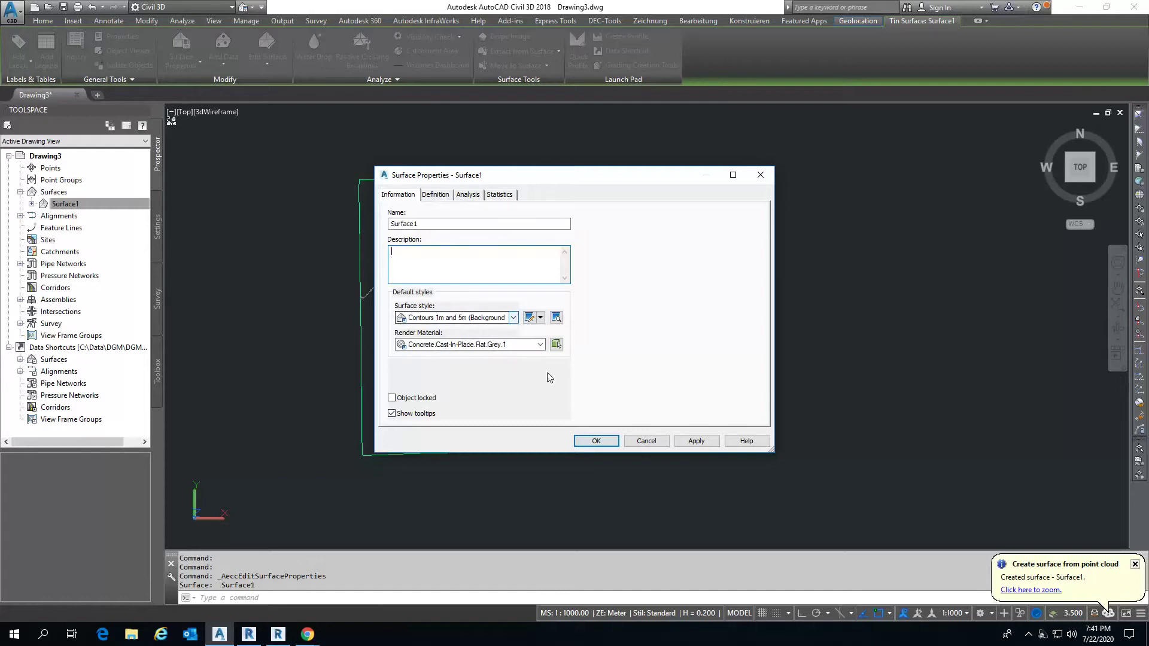
click(444, 196)
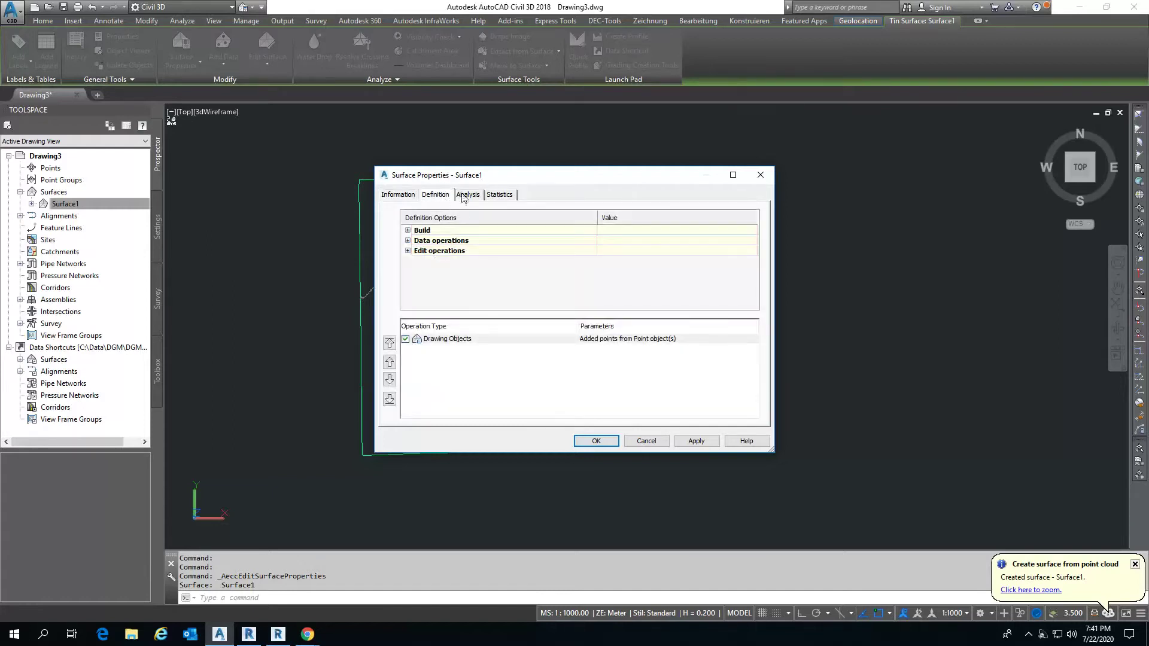
click(465, 196)
click(500, 196)
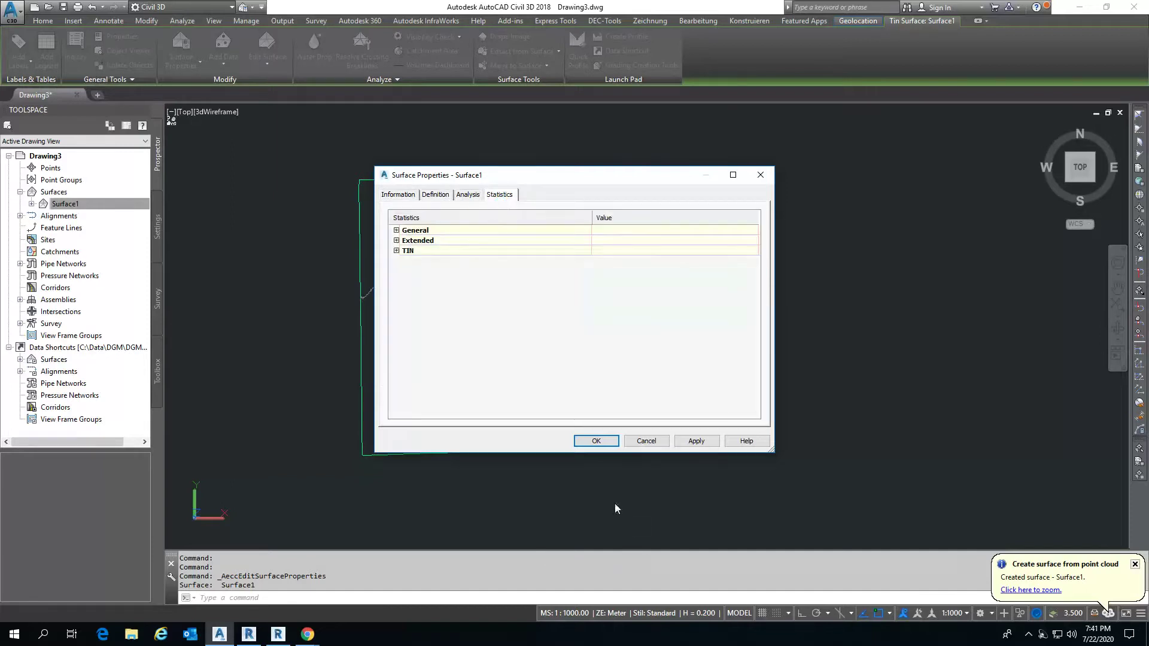
click(612, 443)
click(180, 60)
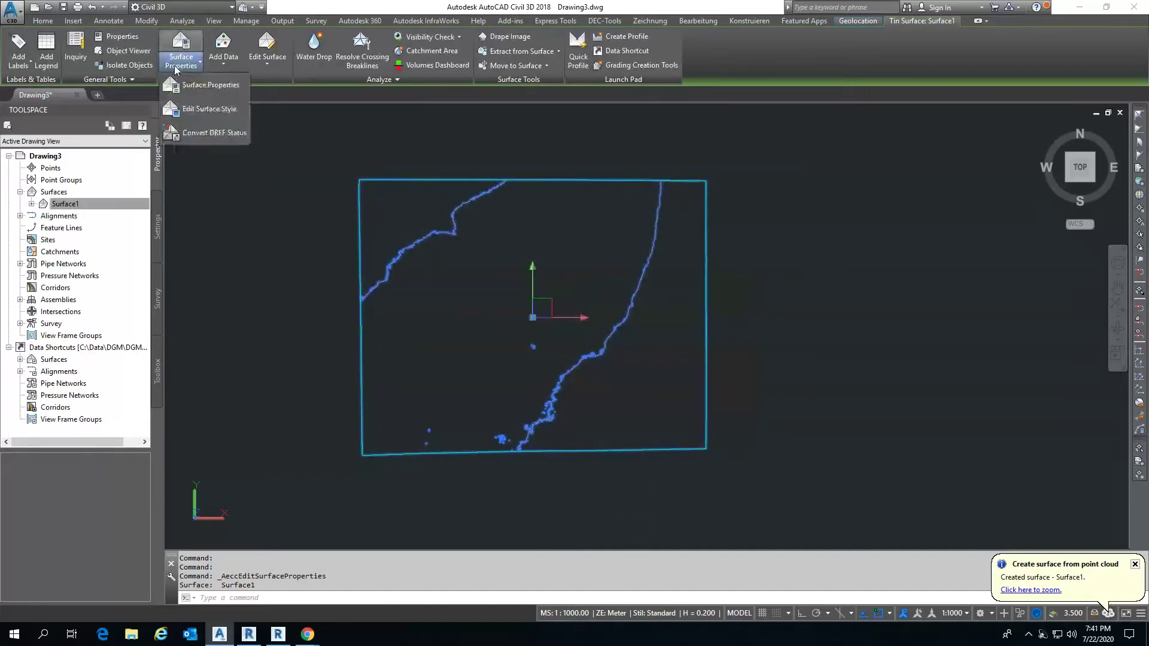
Step: Open the Contours 1m and 5m (Background) style and edit the contour Minor Interval
double_click(520, 322)
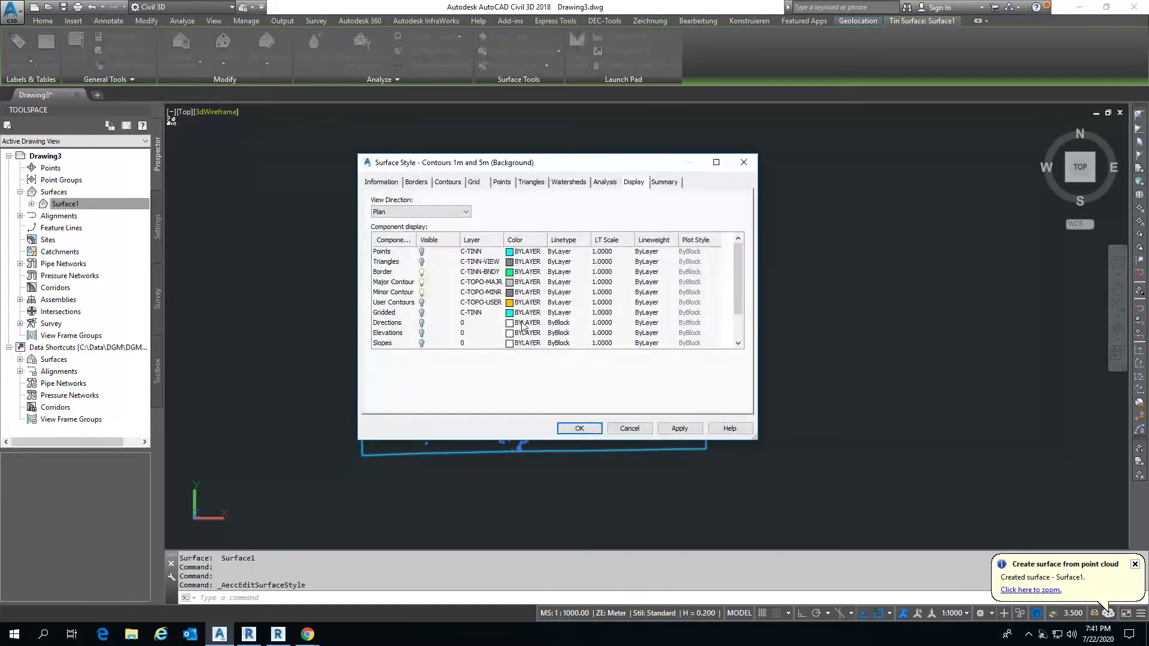
click(388, 182)
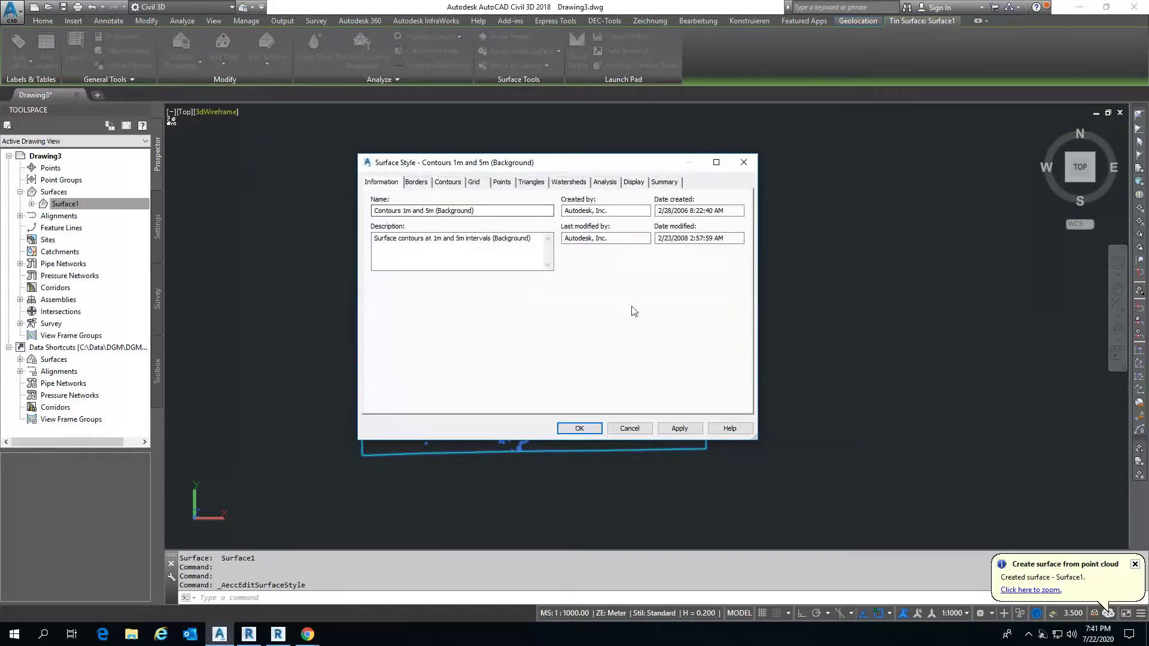
click(425, 183)
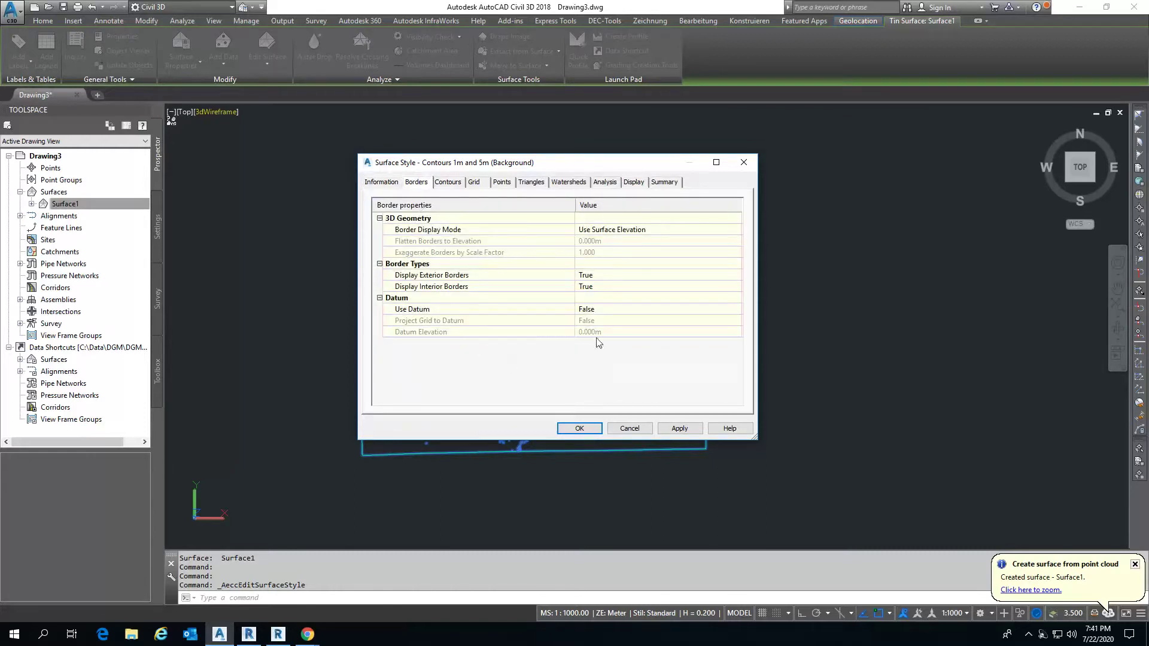
click(447, 181)
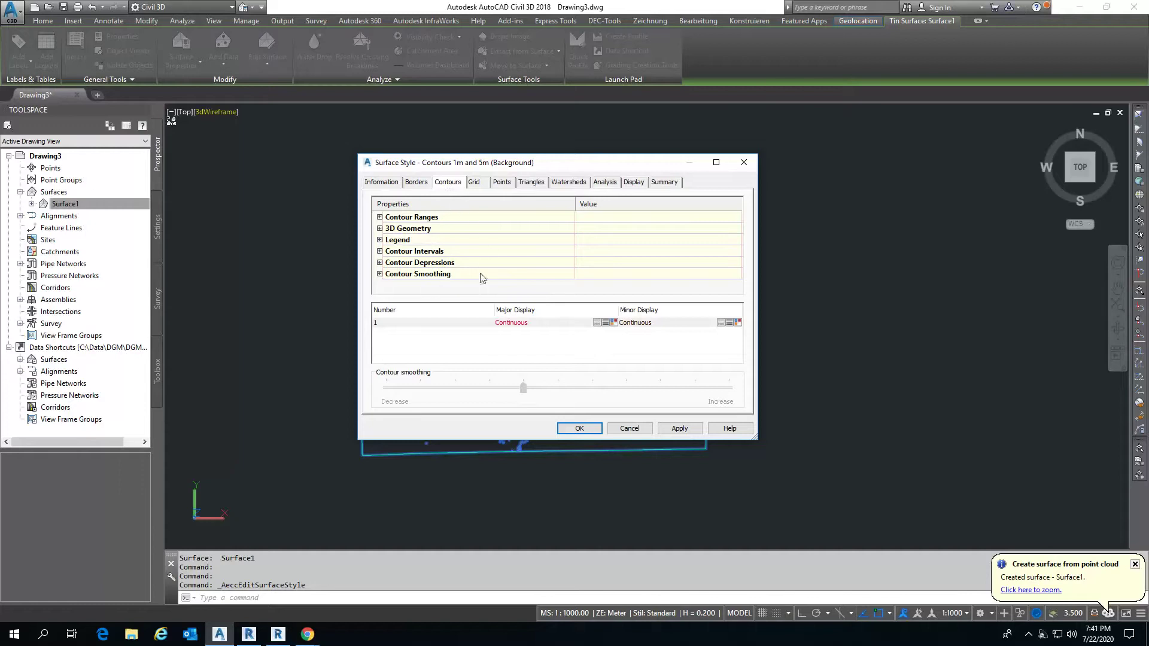
click(379, 251)
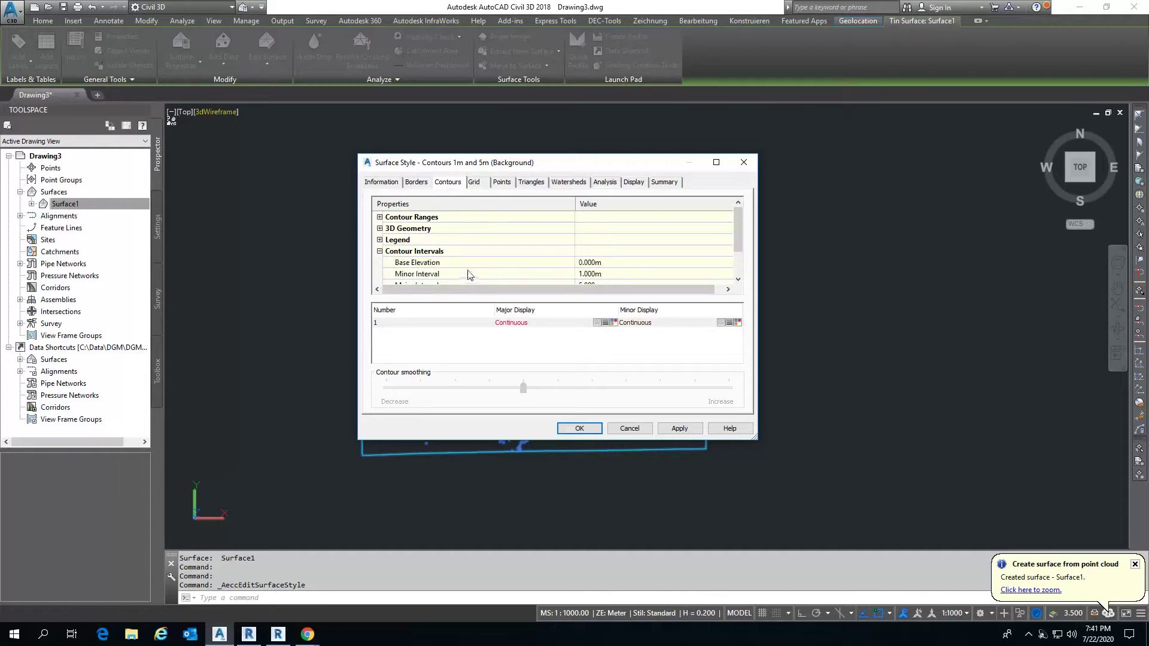
scroll(459, 264, down, 1)
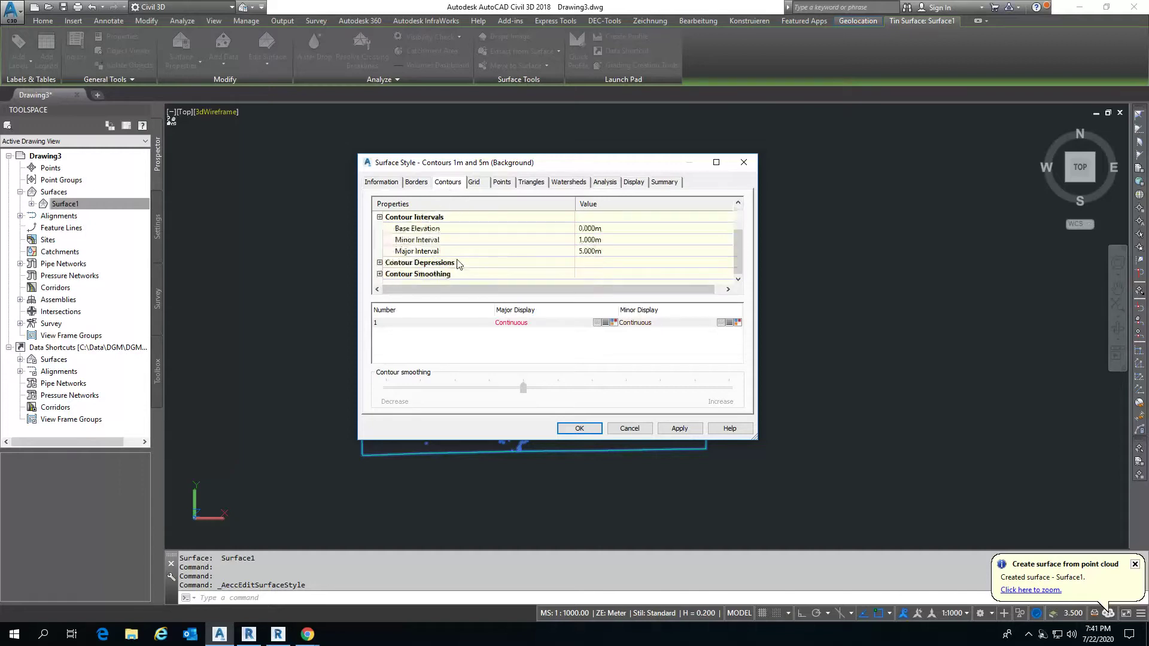
click(609, 240)
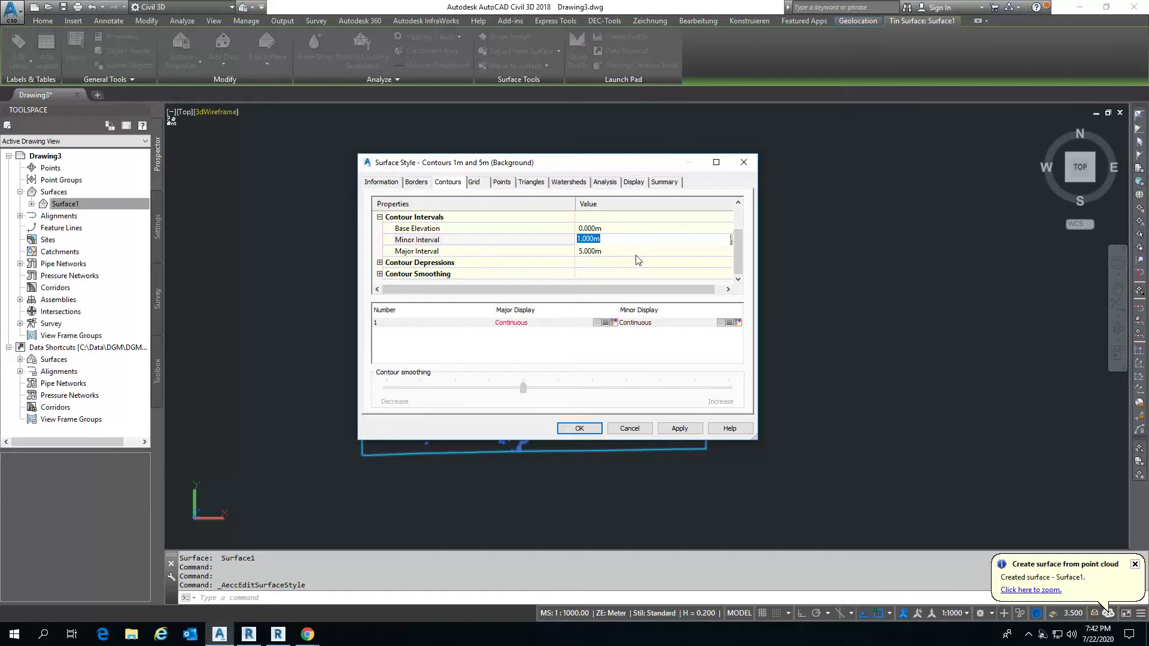
click(739, 265)
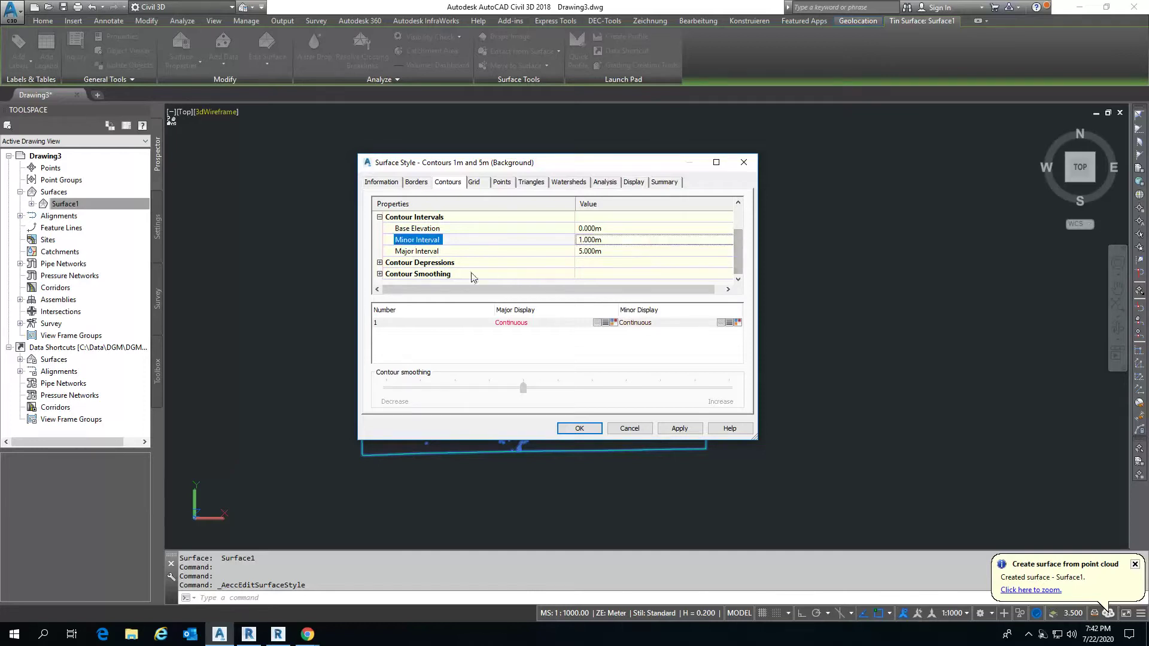
Step: Turn on contour smoothing with type Add vertices at the maximum smoothing amount
click(380, 274)
scroll(451, 274, down, 1)
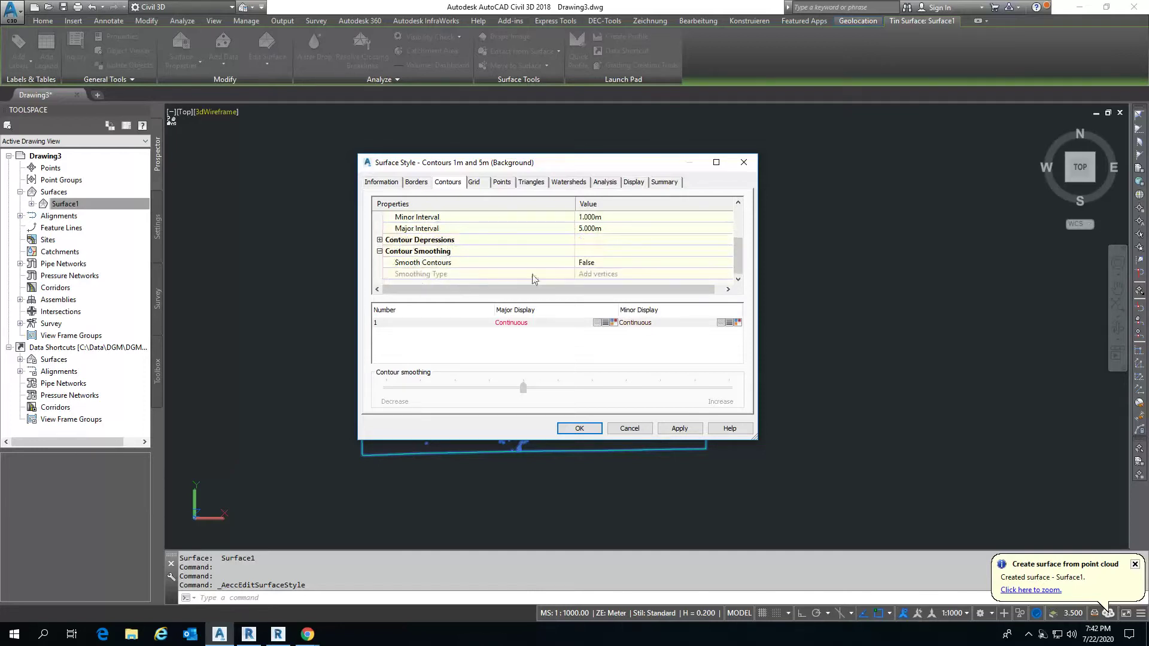
click(729, 265)
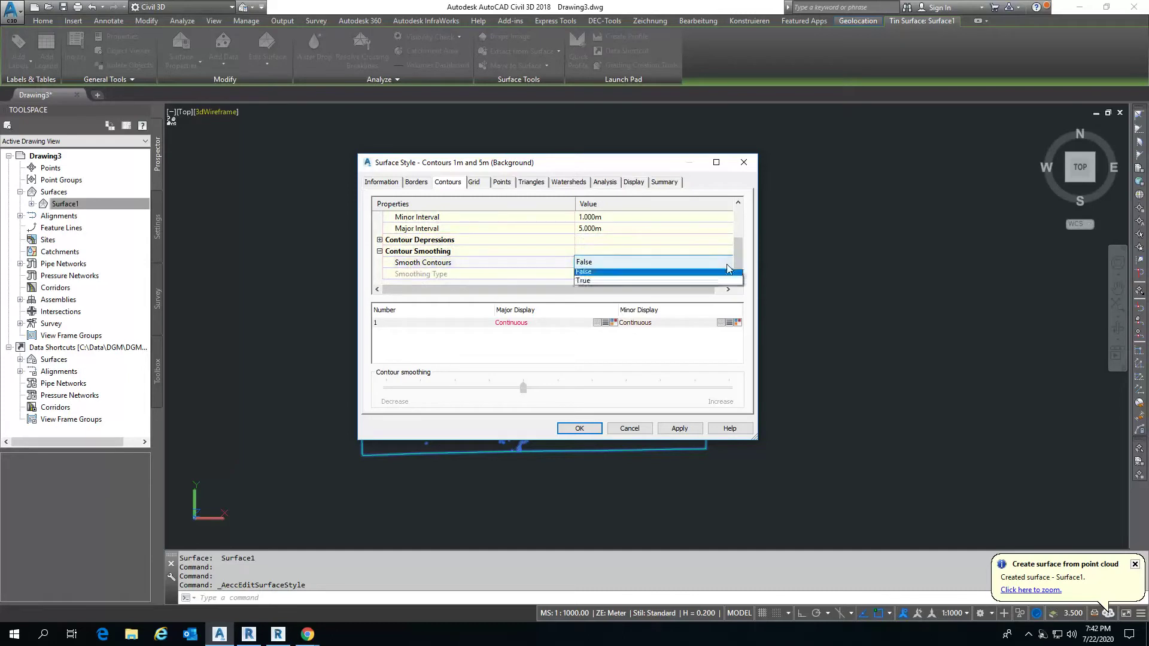
click(663, 281)
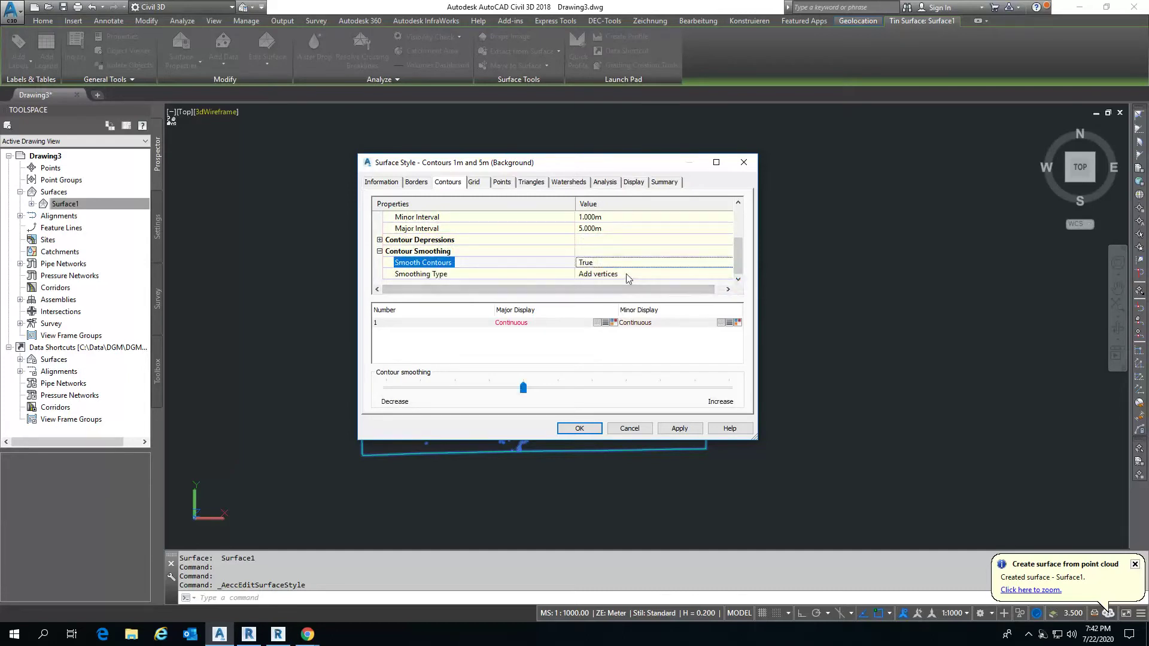
click(626, 274)
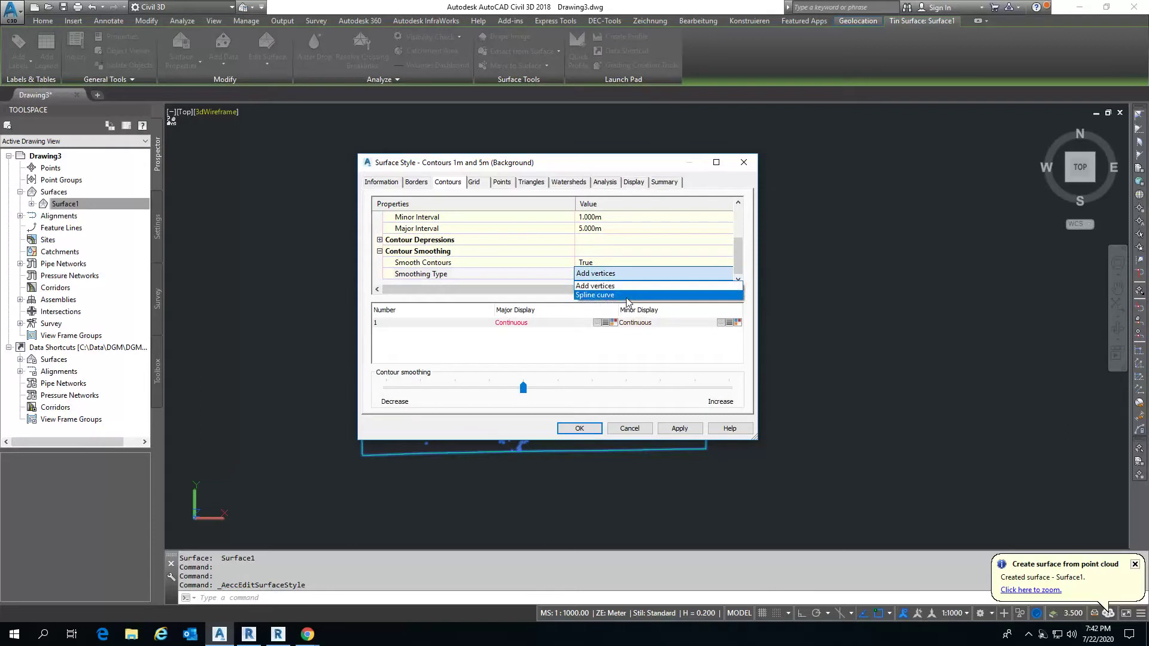
click(627, 294)
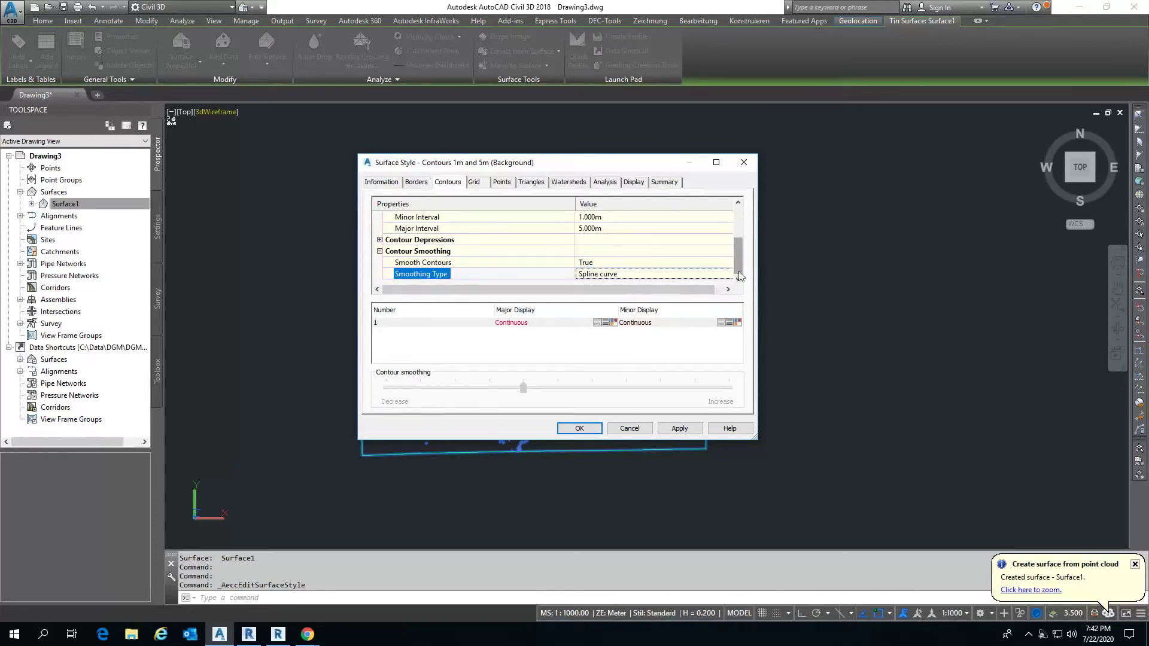
click(658, 325)
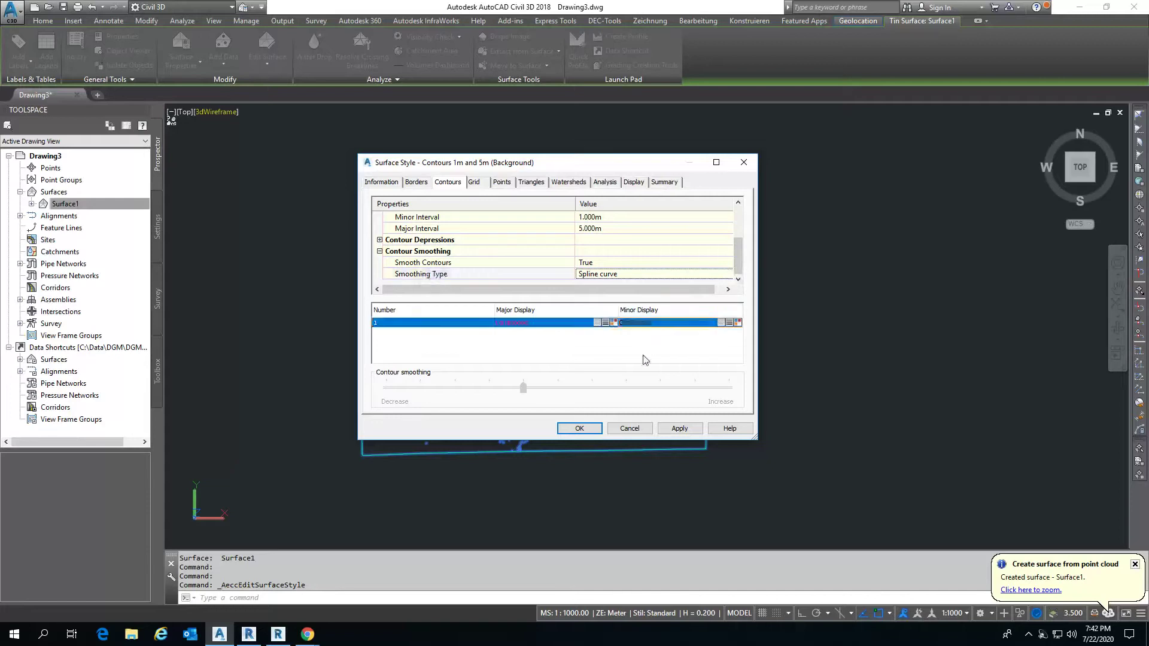
click(599, 273)
click(599, 273)
click(600, 286)
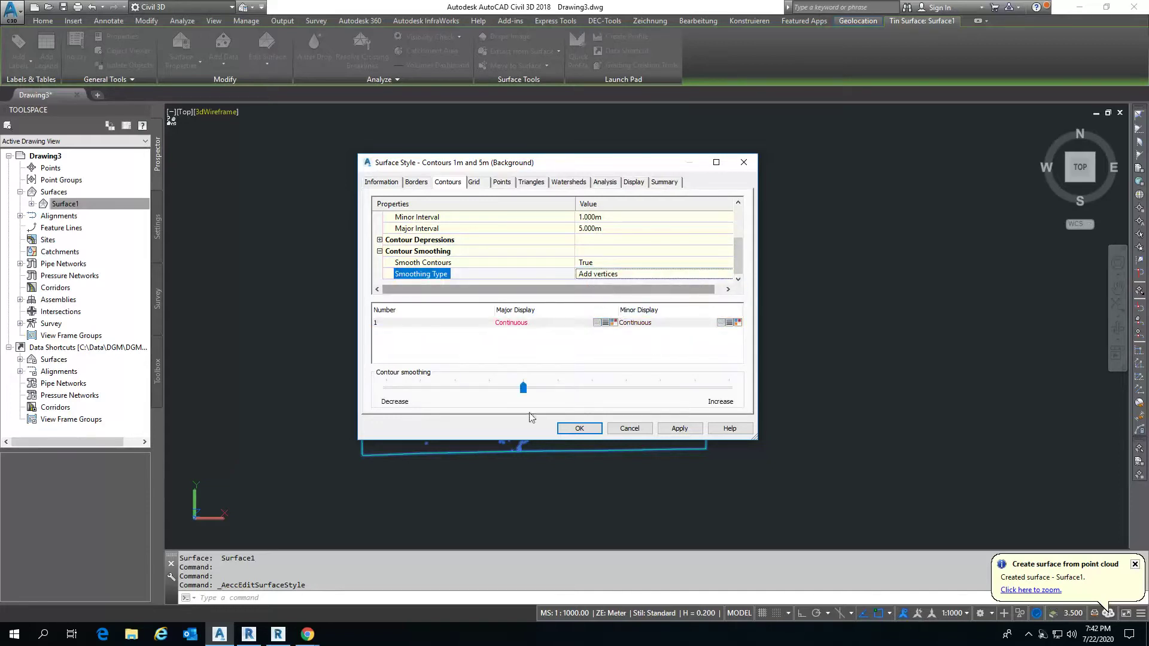
drag(523, 388, 729, 389)
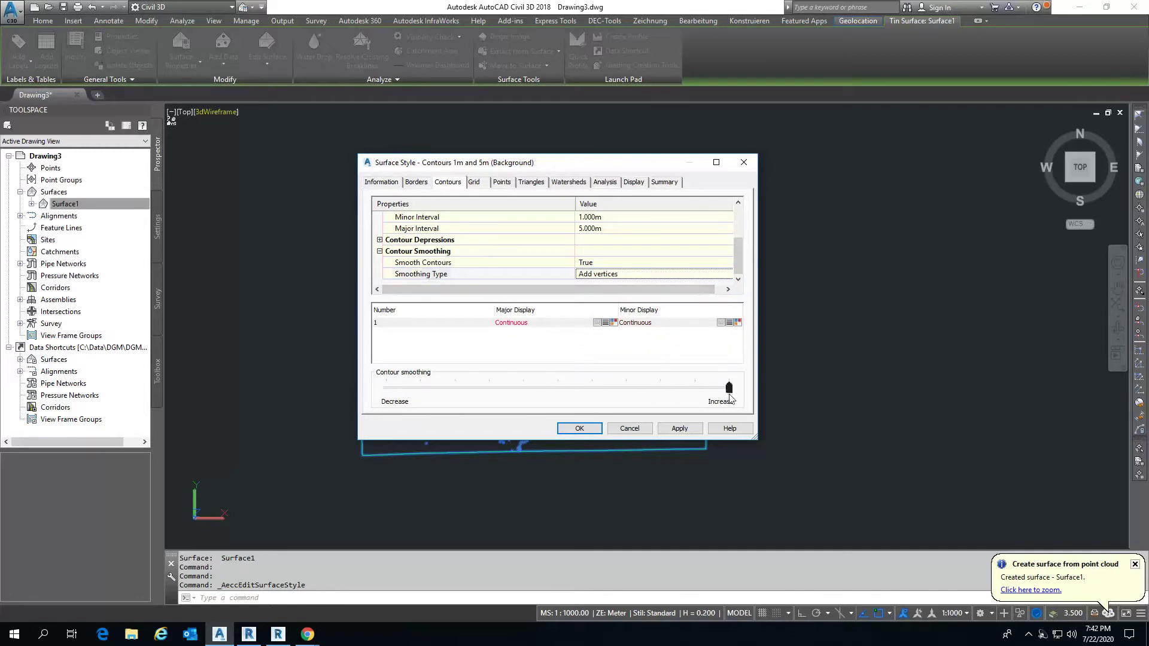
click(679, 427)
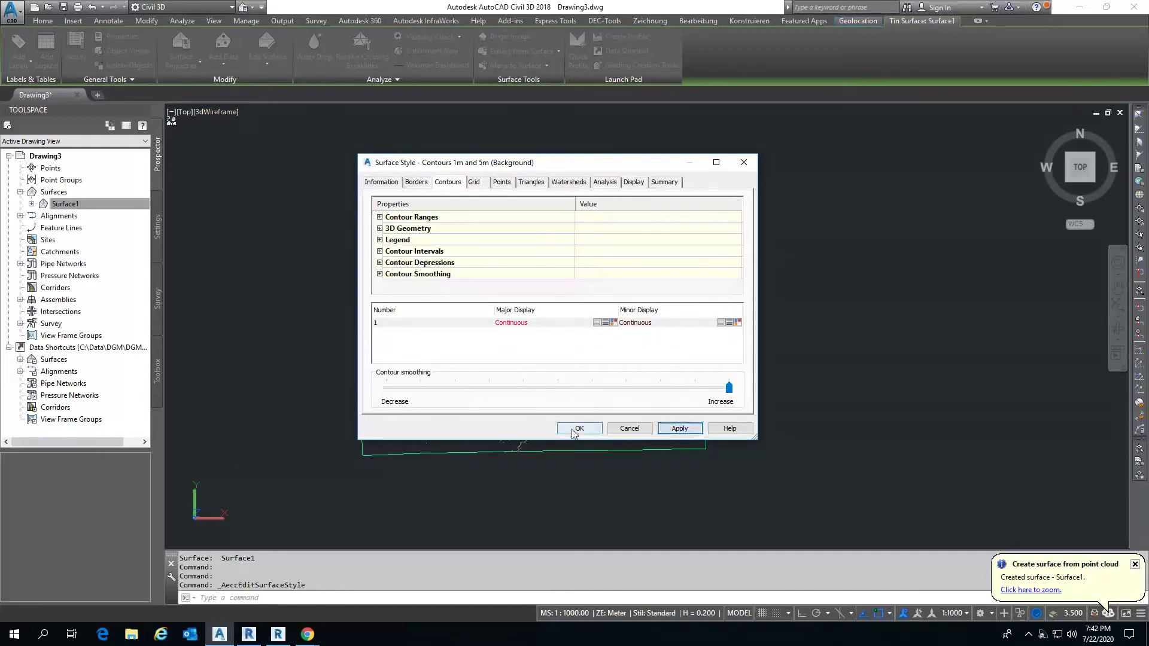
Step: Browse the style's Grid, Points and Triangles settings
click(477, 182)
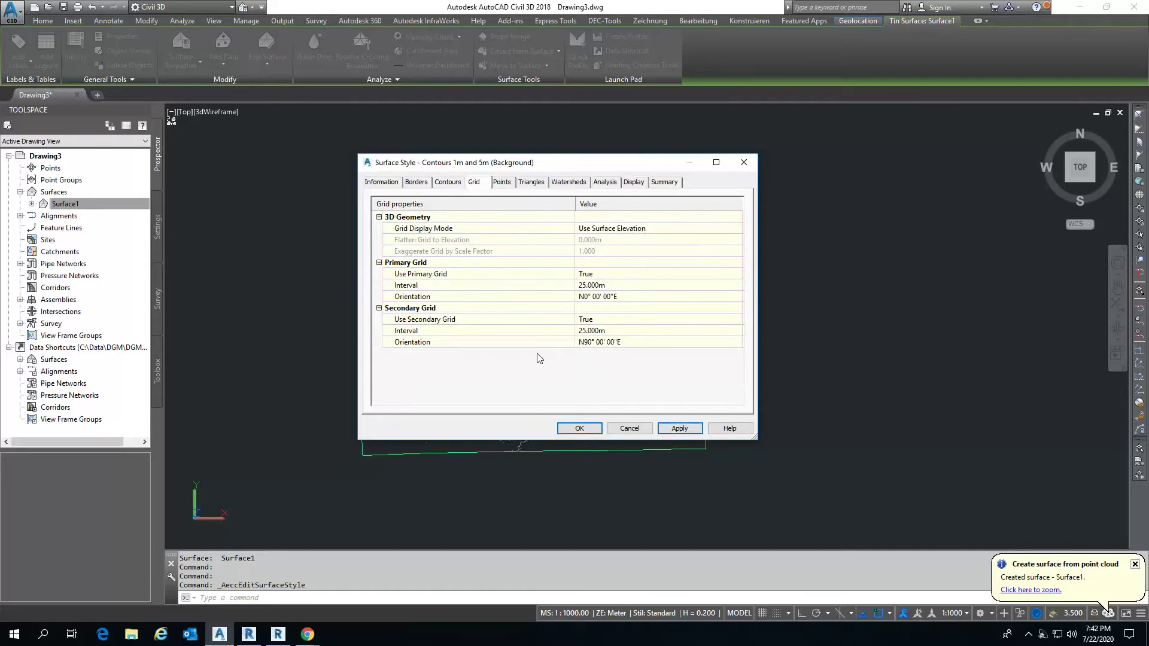
click(503, 183)
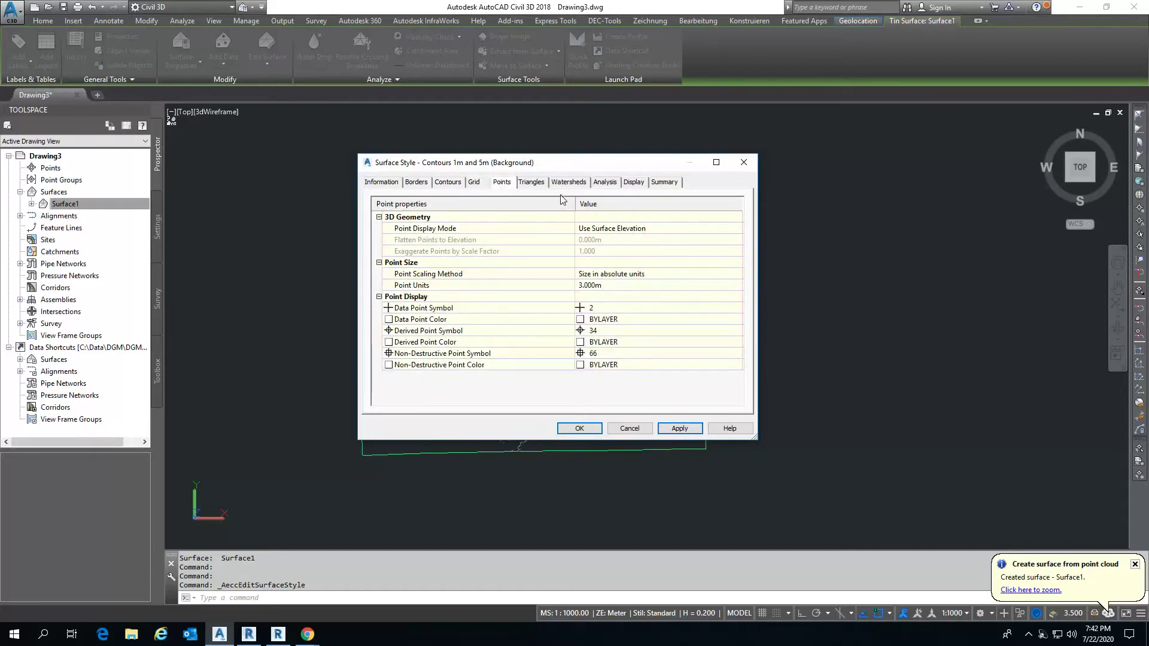
click(537, 186)
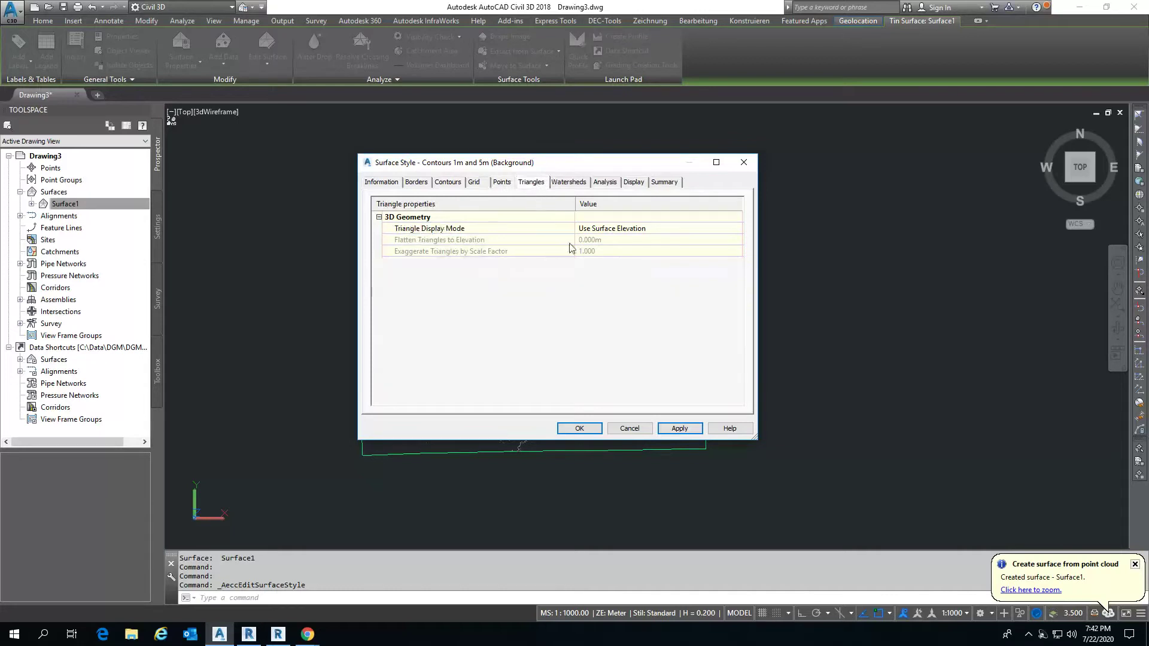
Step: In the style's Display settings, turn on Points and Triangles for Plan view
click(573, 186)
click(606, 183)
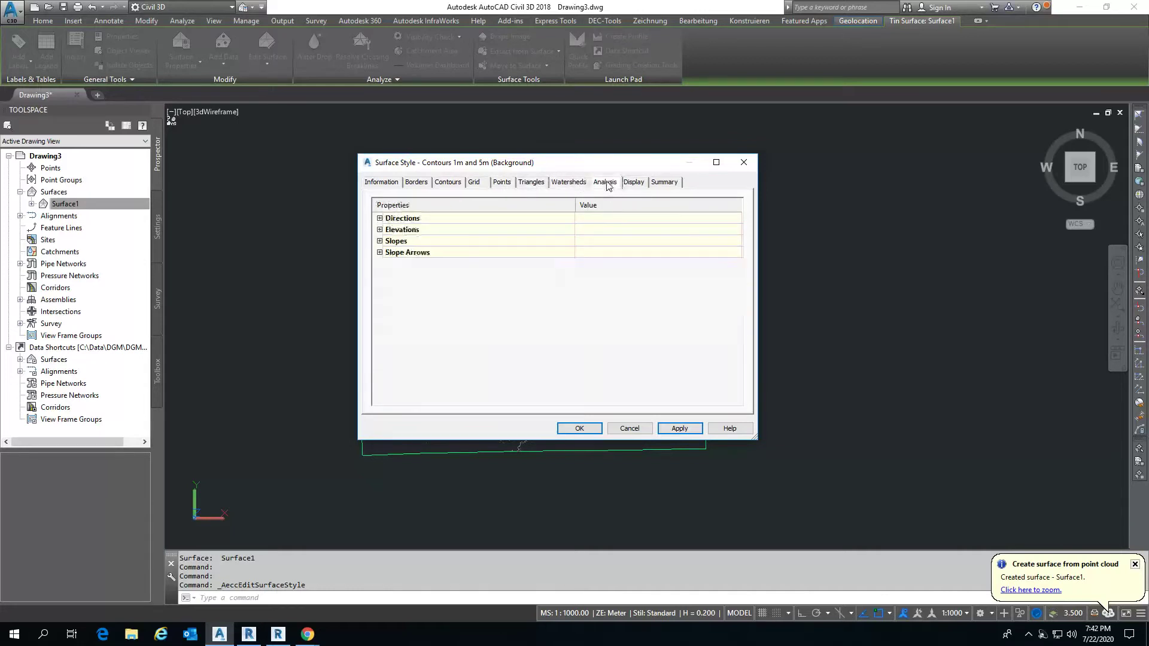
click(630, 186)
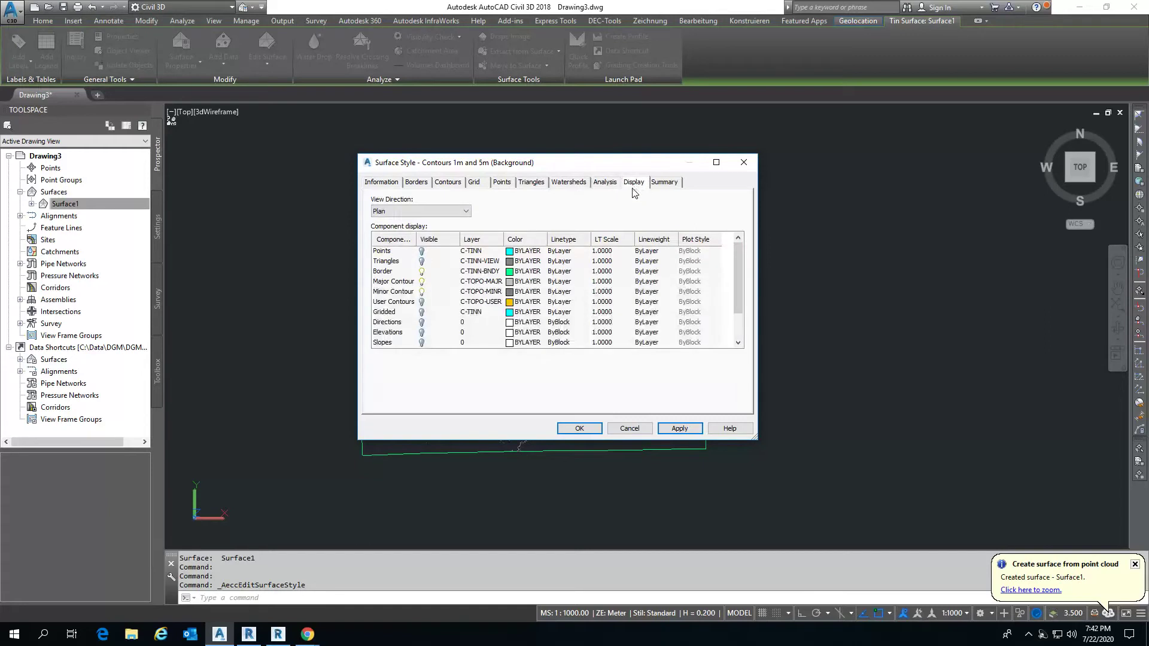
click(422, 252)
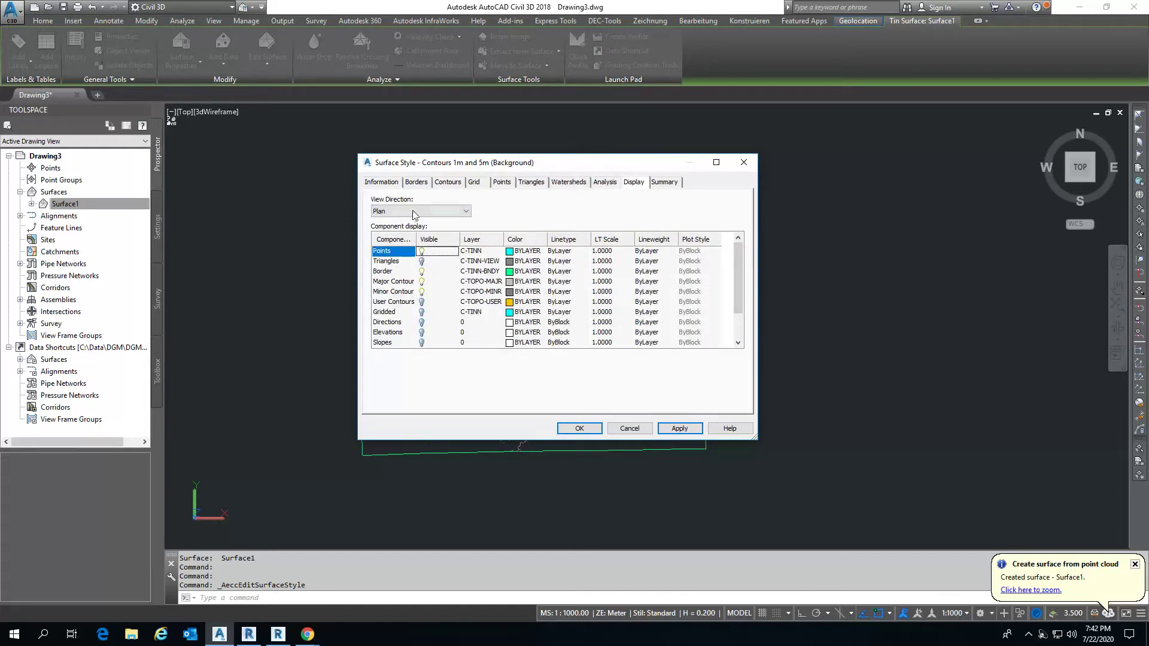
click(421, 262)
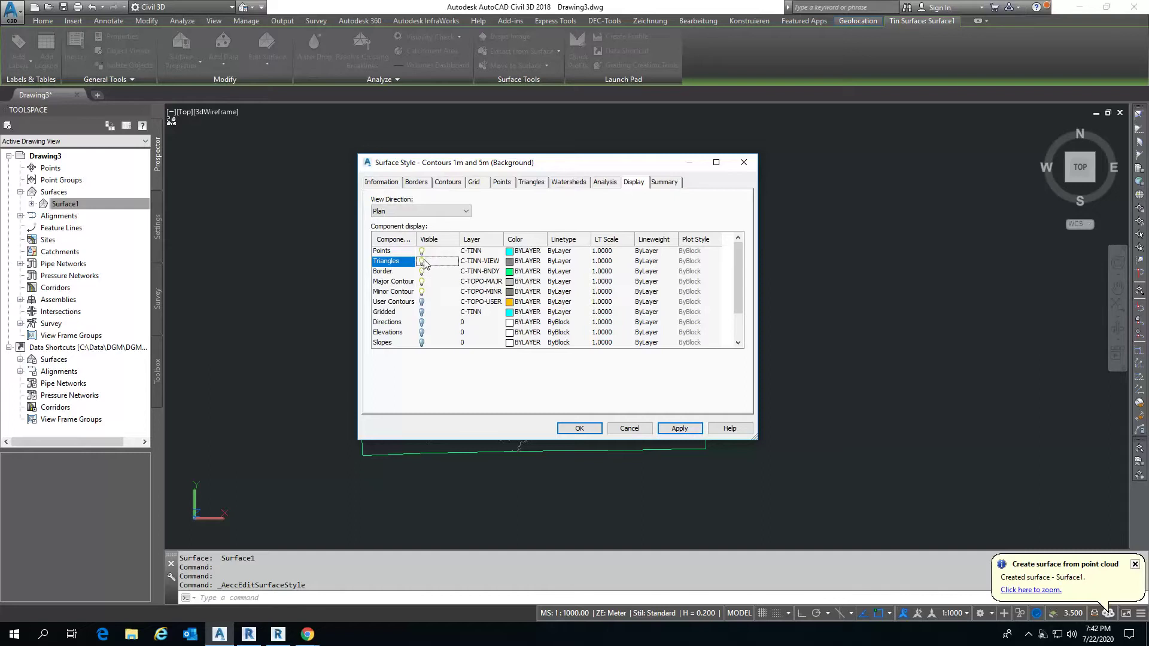
Step: For Model view, show the Border and hide Points, then apply and confirm the style
click(422, 212)
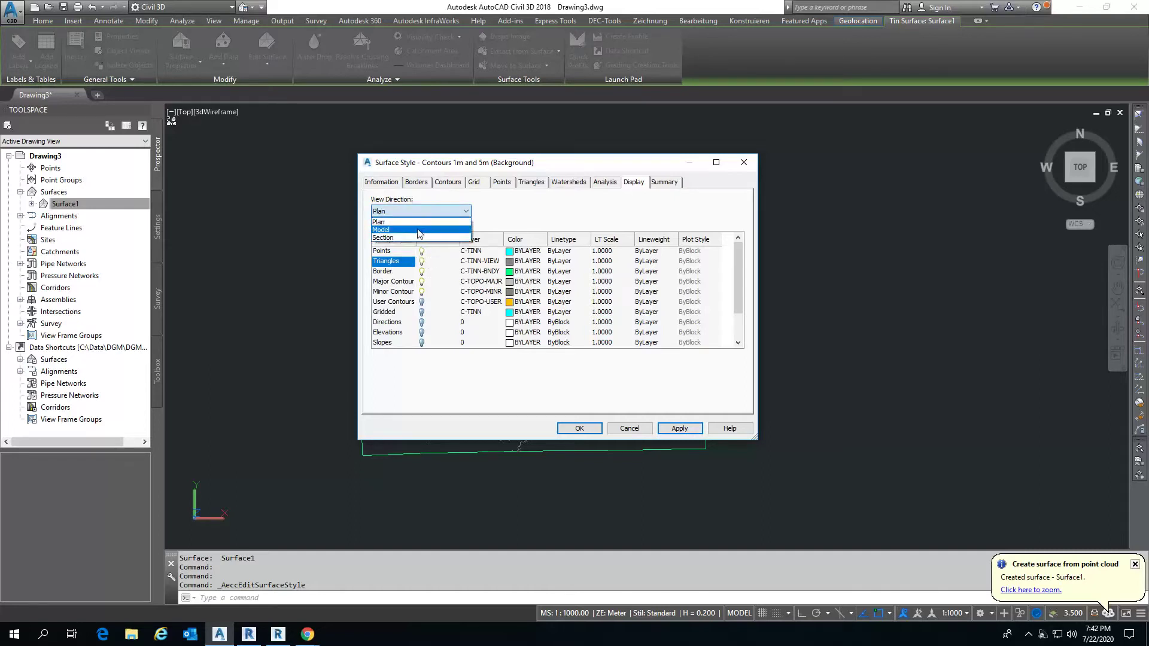
click(417, 230)
click(420, 213)
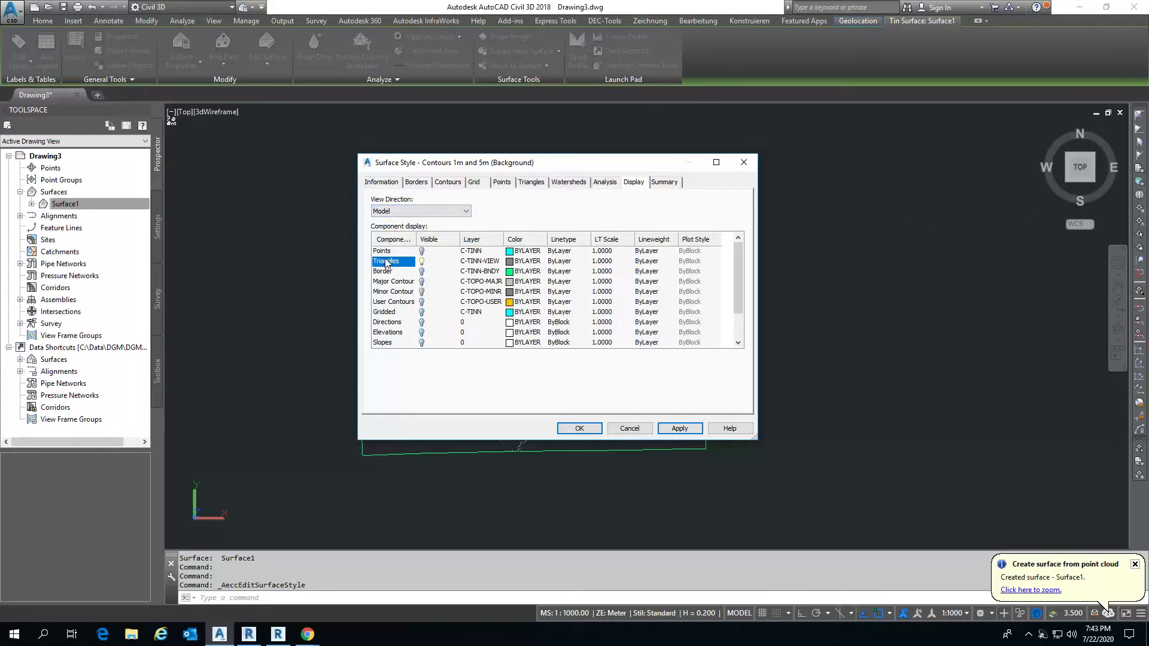
click(421, 271)
click(421, 251)
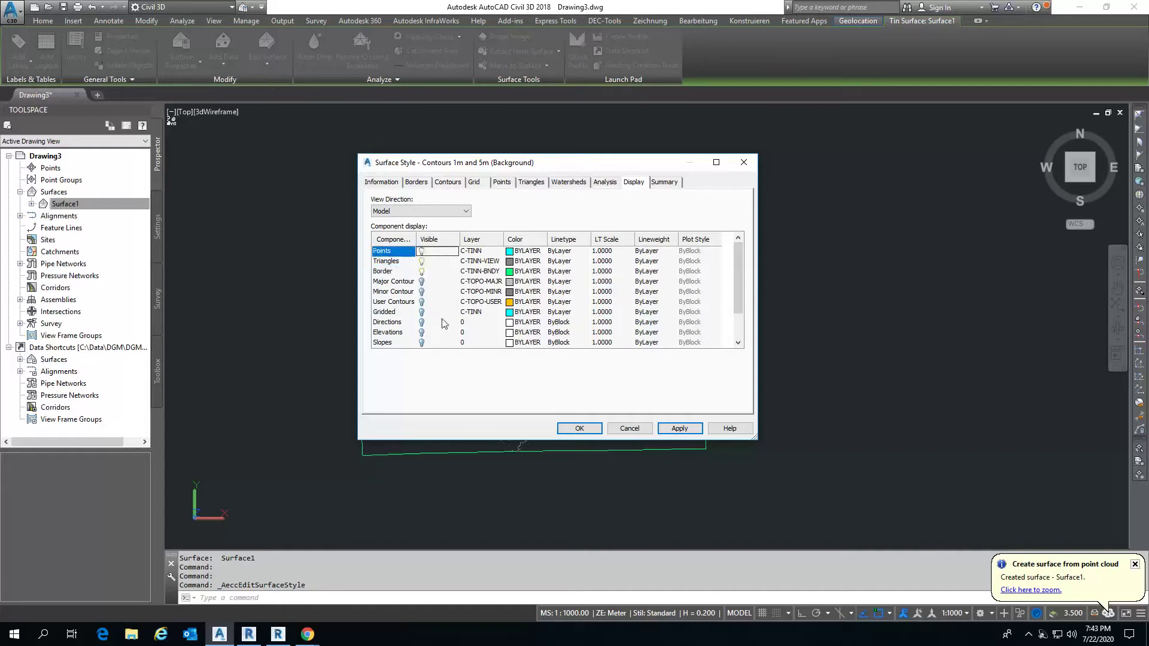
click(421, 251)
click(680, 428)
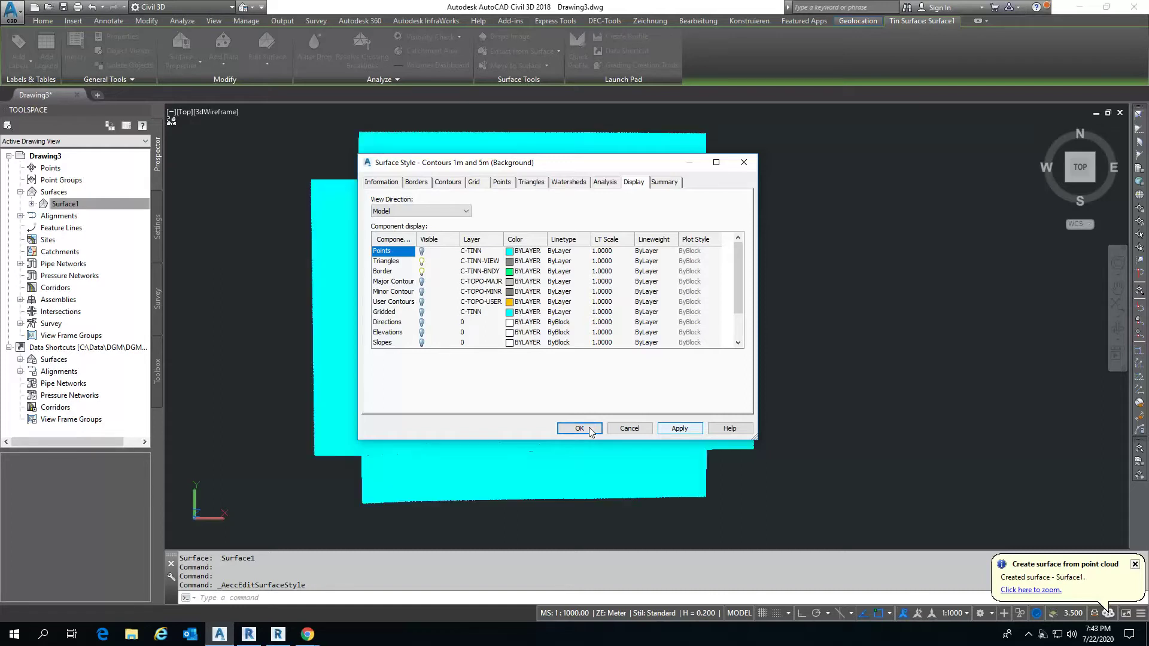
click(578, 428)
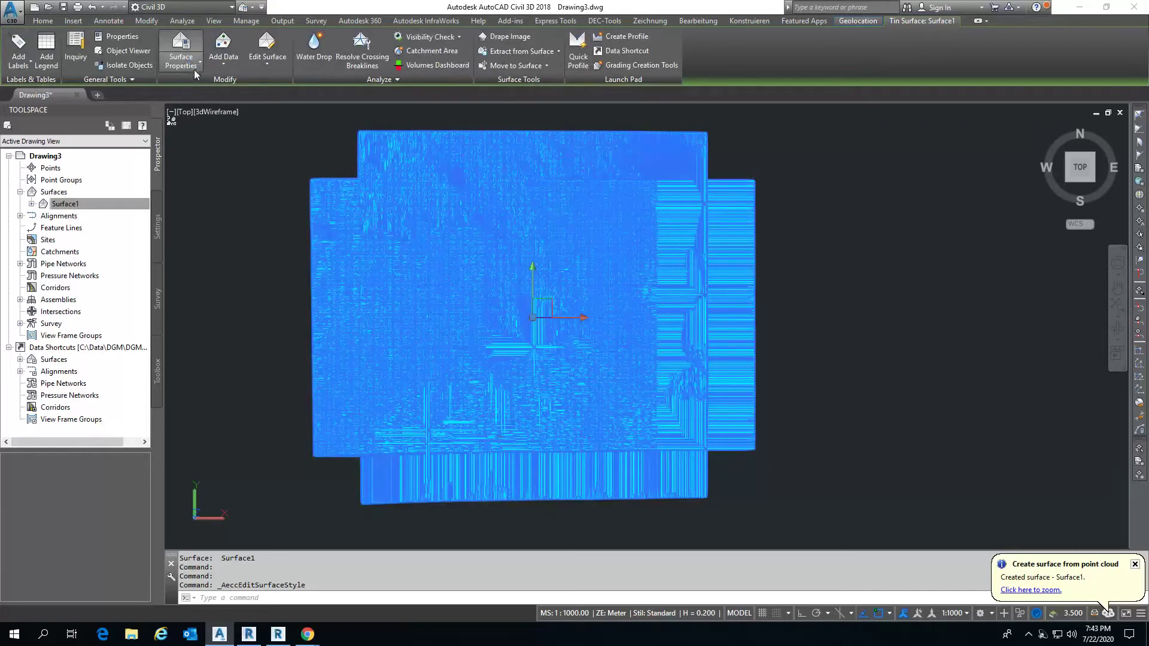
Step: Hide triangles in plan and model views and show Major and Minor Contours instead
click(185, 68)
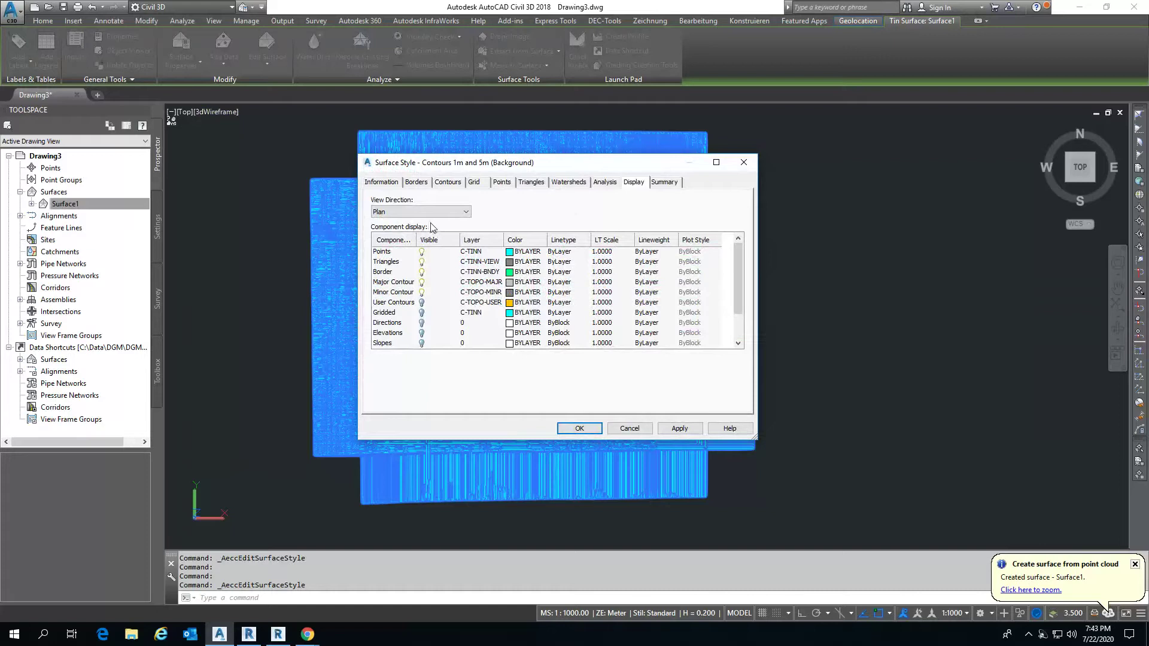
click(422, 251)
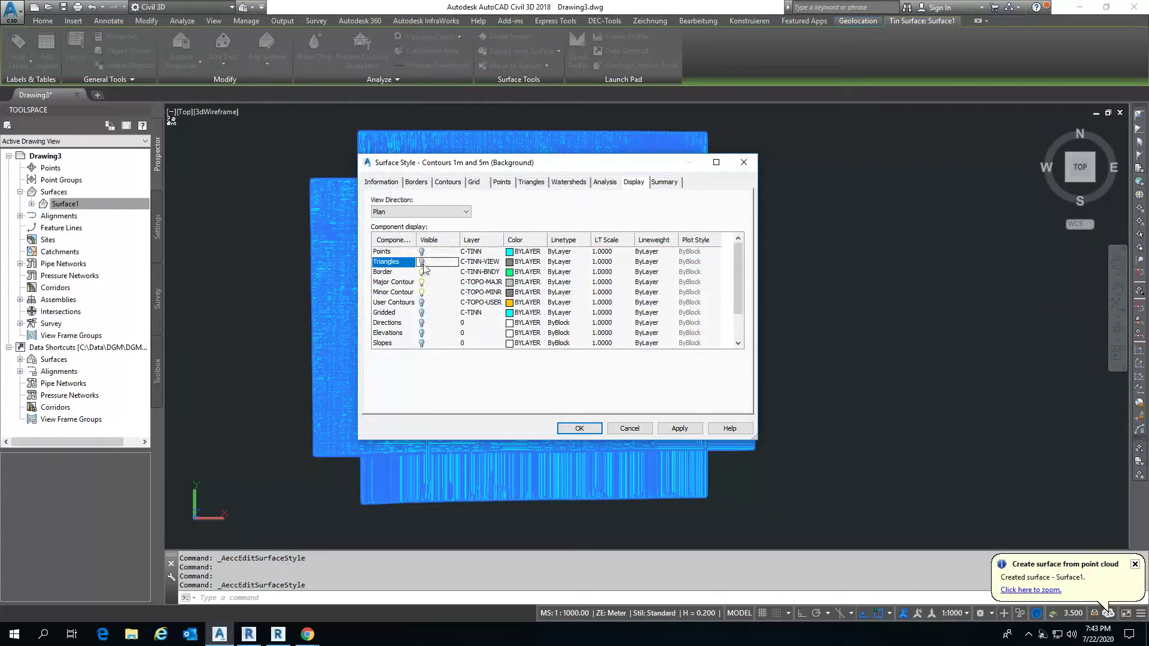
click(428, 213)
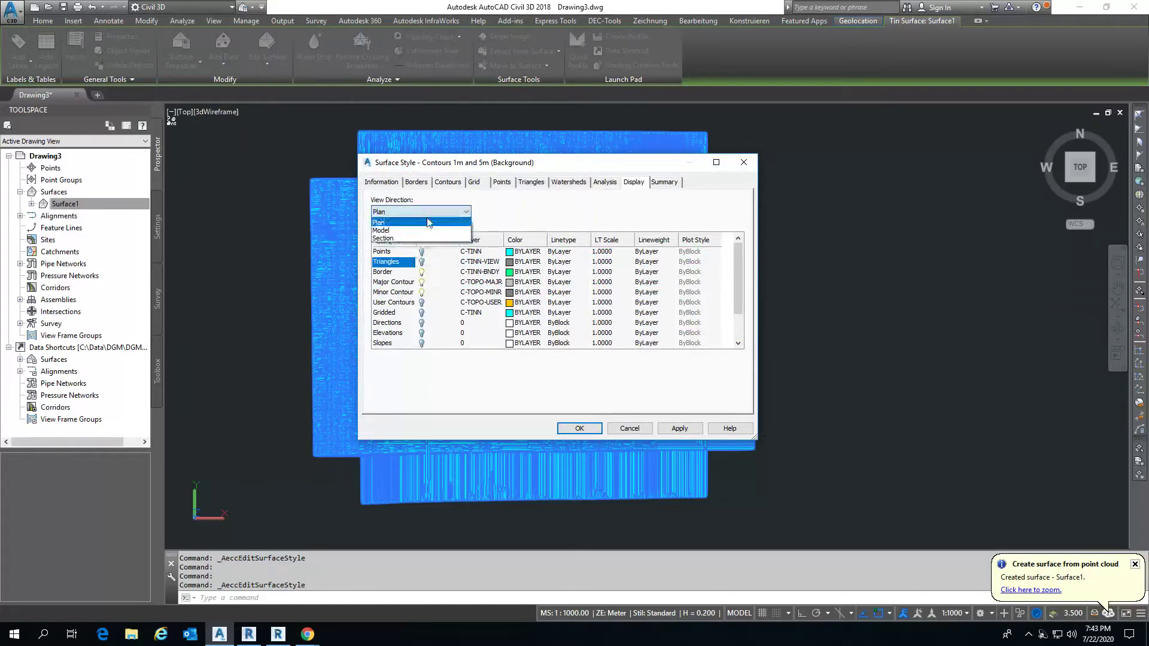
click(422, 264)
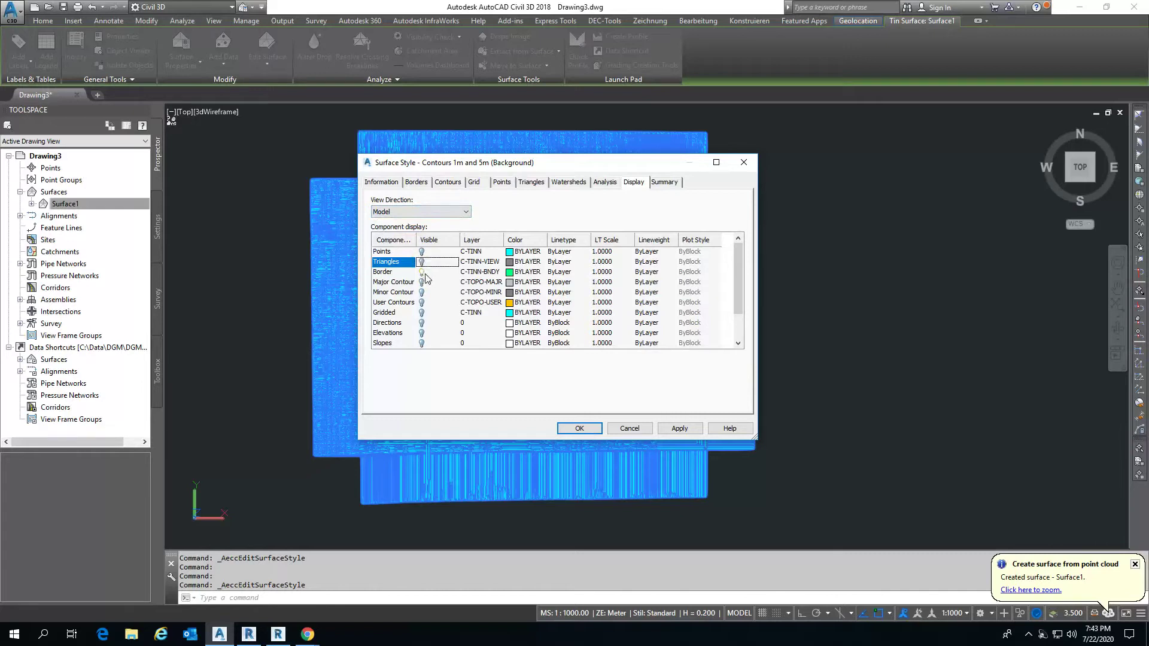
click(422, 281)
click(421, 292)
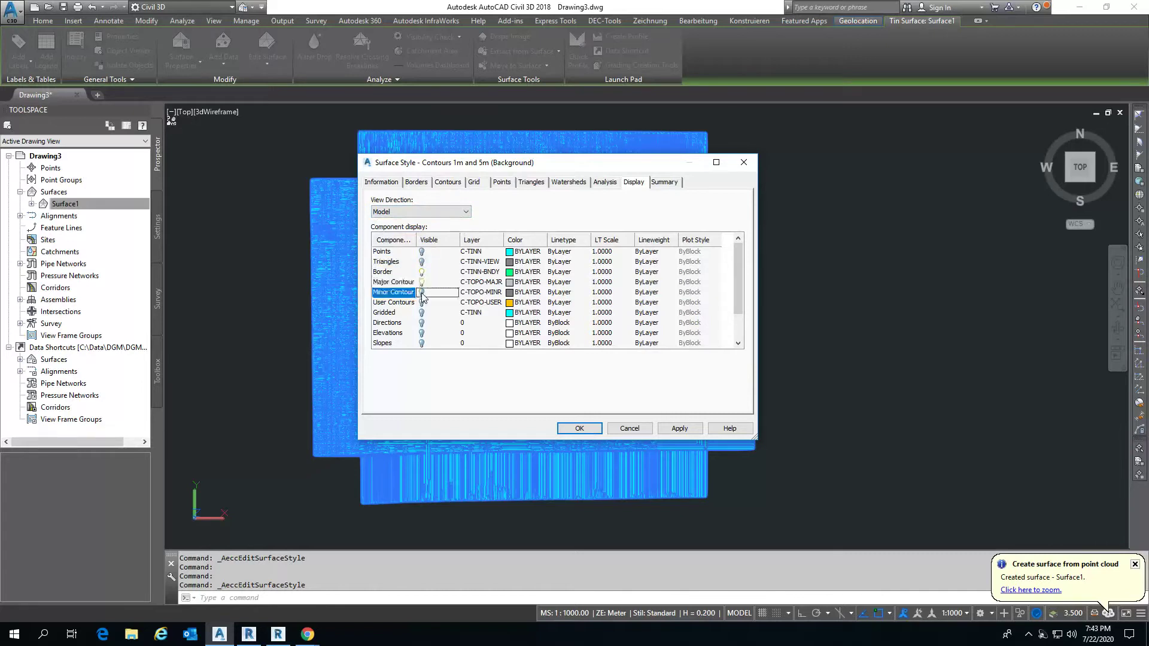
click(579, 428)
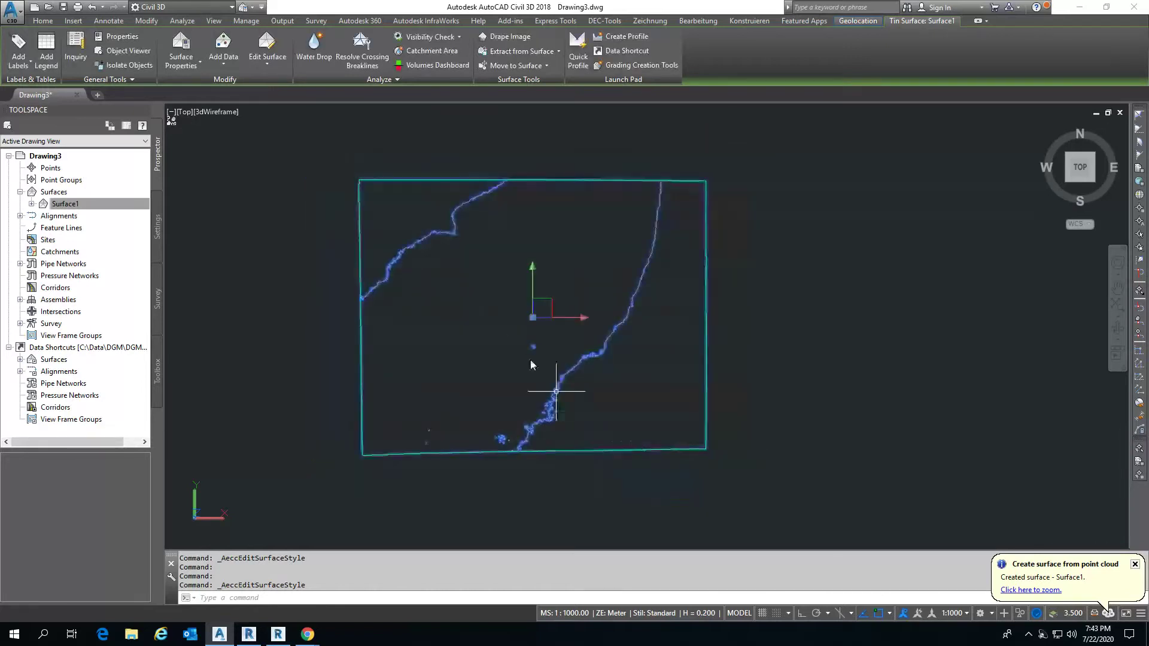
Step: Expand Surface1 > Definition in Prospector to list Drawing Objects, and browse the edit and extract menus
middle_drag(600, 393, 706, 369)
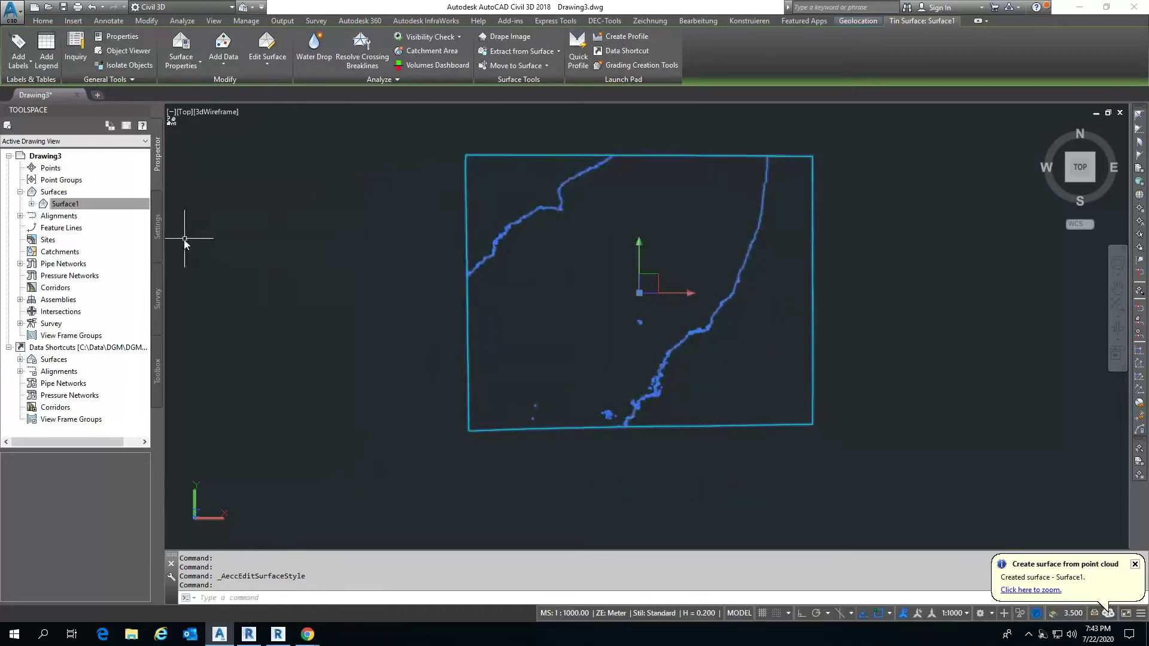
click(66, 204)
click(31, 204)
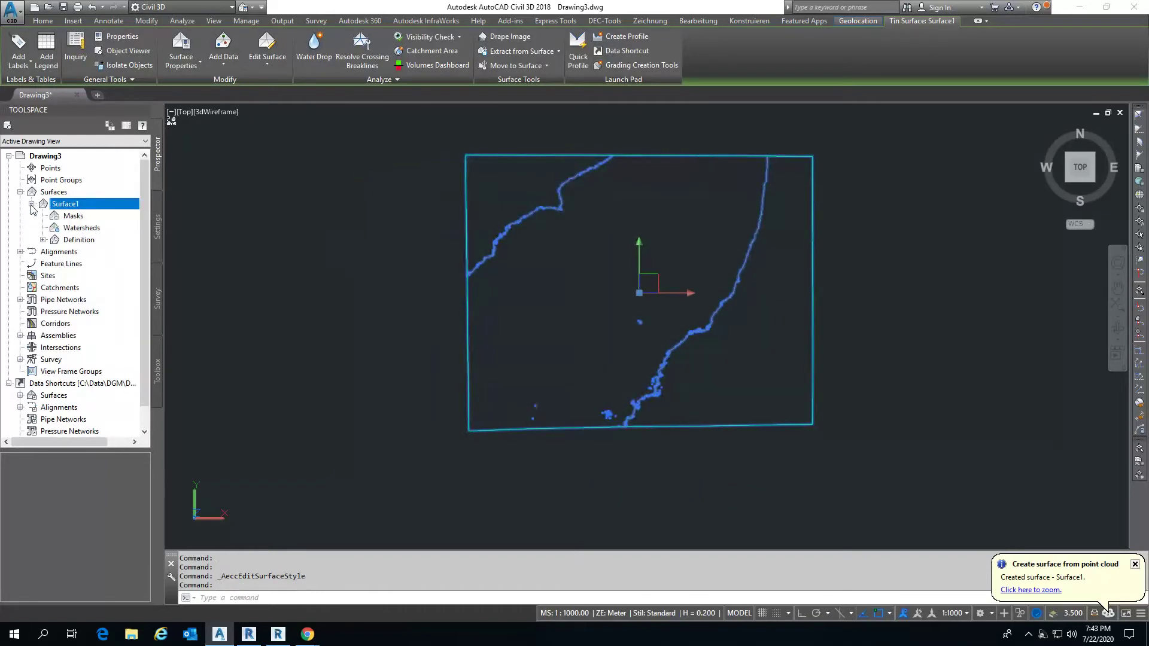
click(43, 239)
click(103, 304)
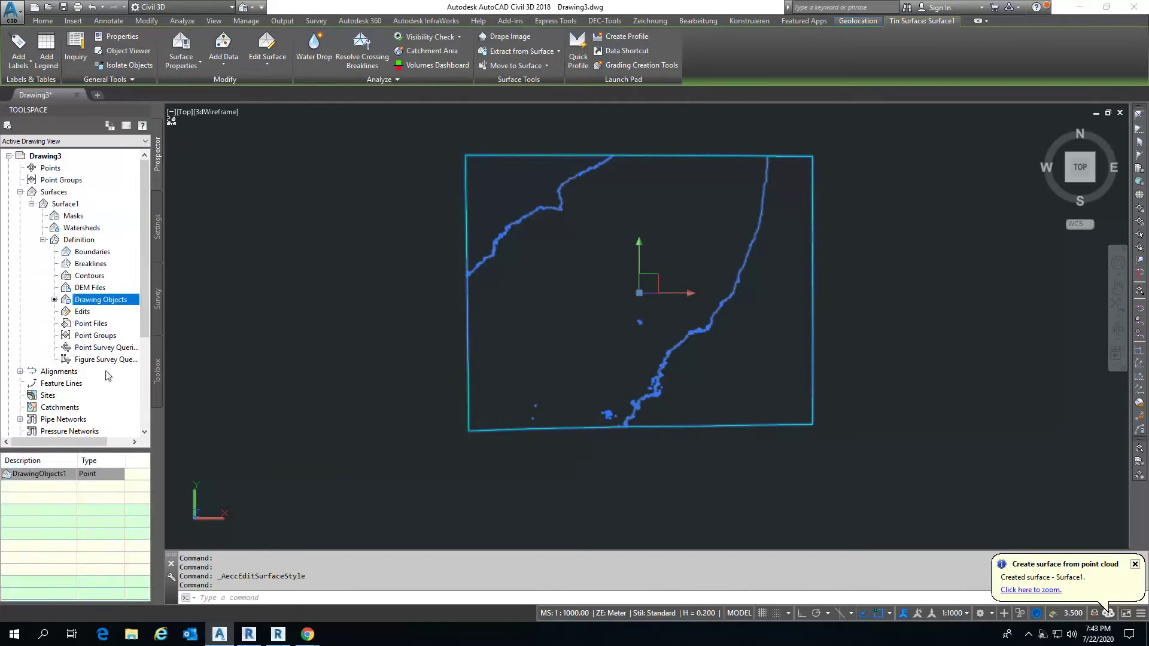
middle_drag(454, 308, 365, 290)
click(281, 67)
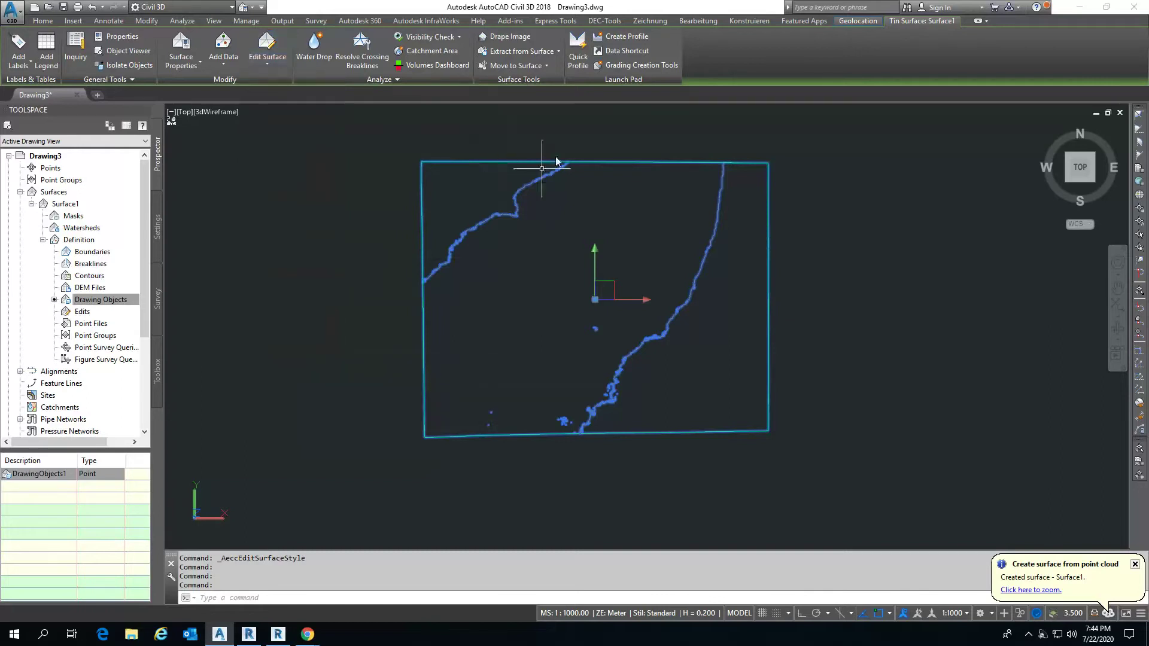
click(548, 52)
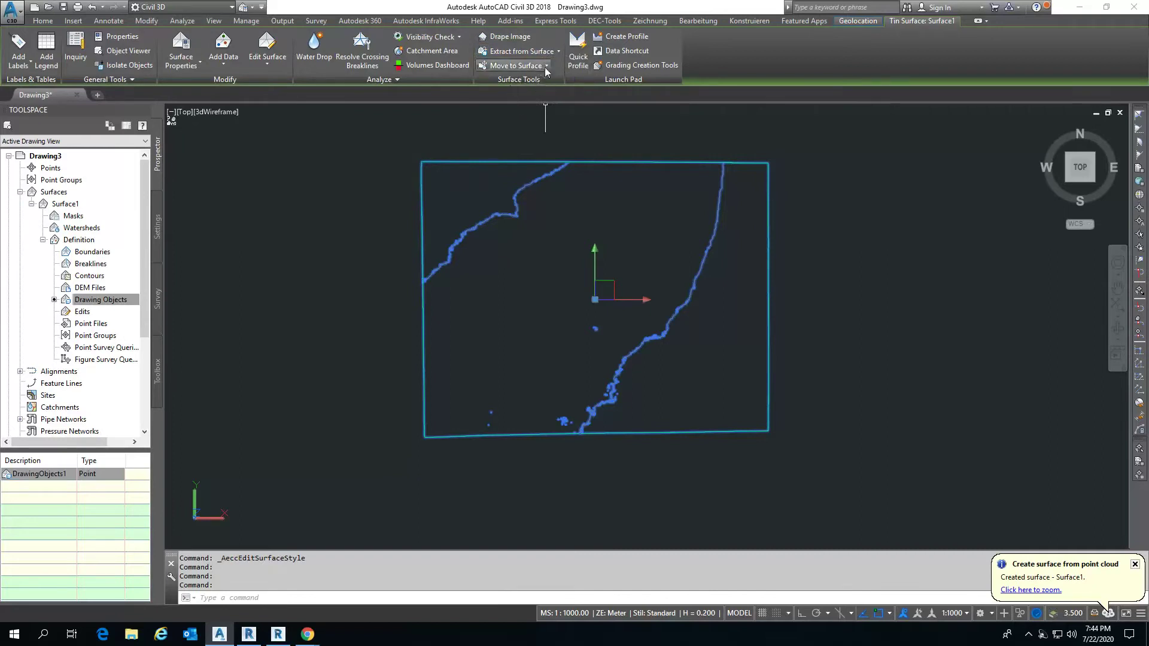
Step: Start Extract Solids from Surface with a fixed bottom elevation, output to a new drawing
click(559, 53)
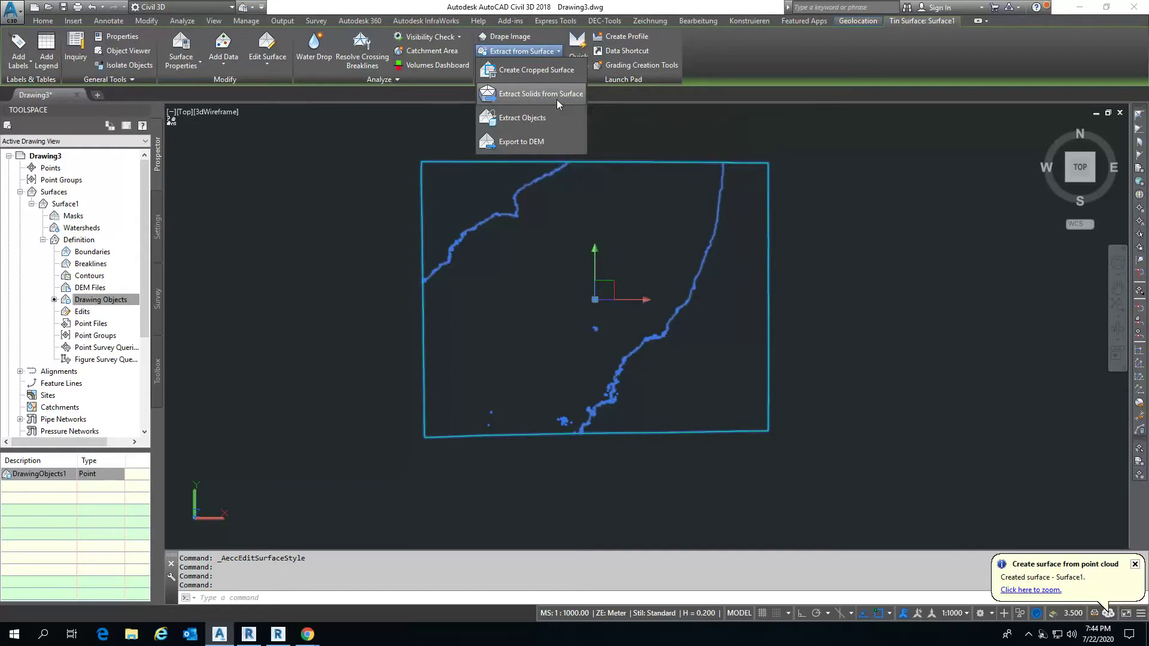
click(562, 95)
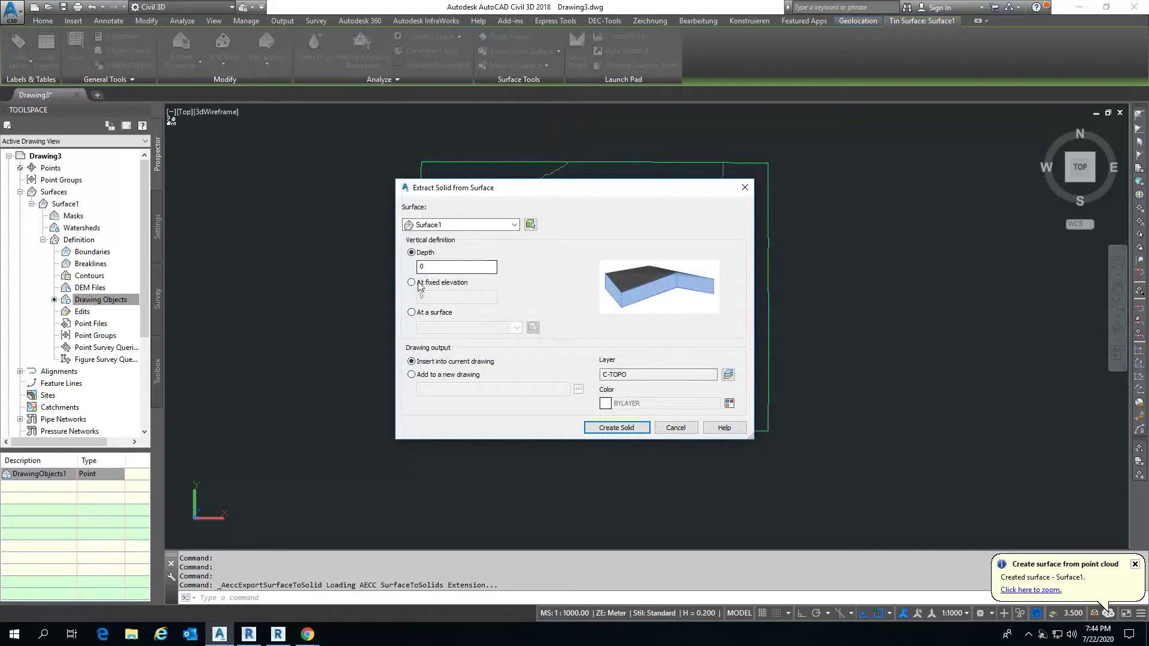
click(411, 282)
text(70)
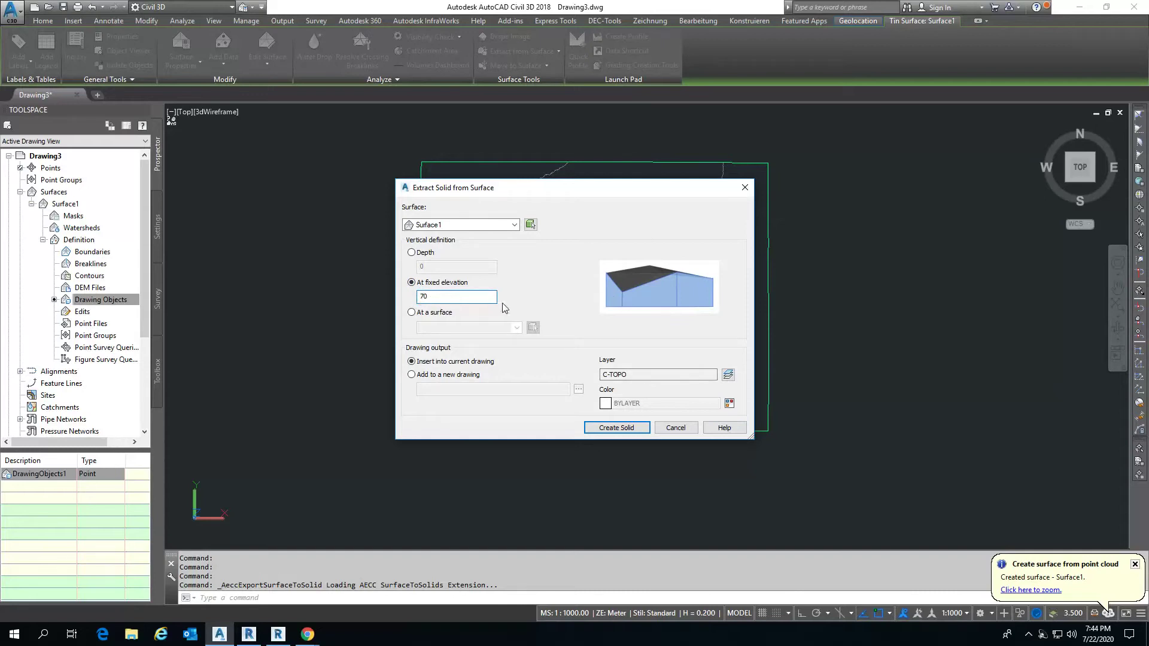
click(412, 375)
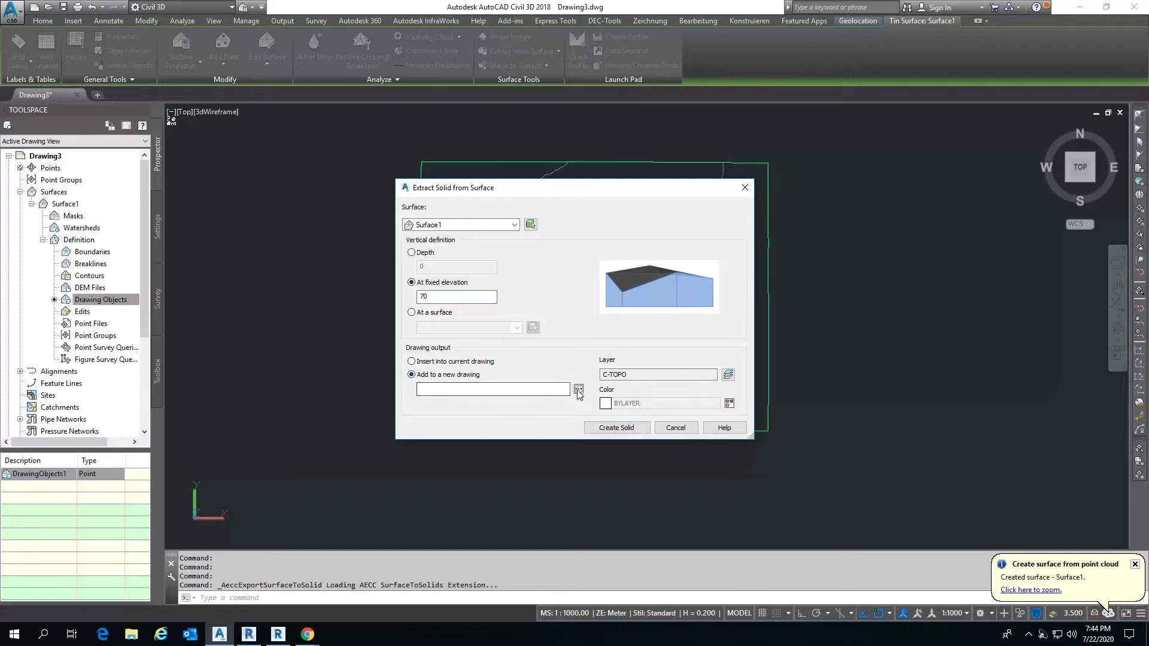
click(578, 389)
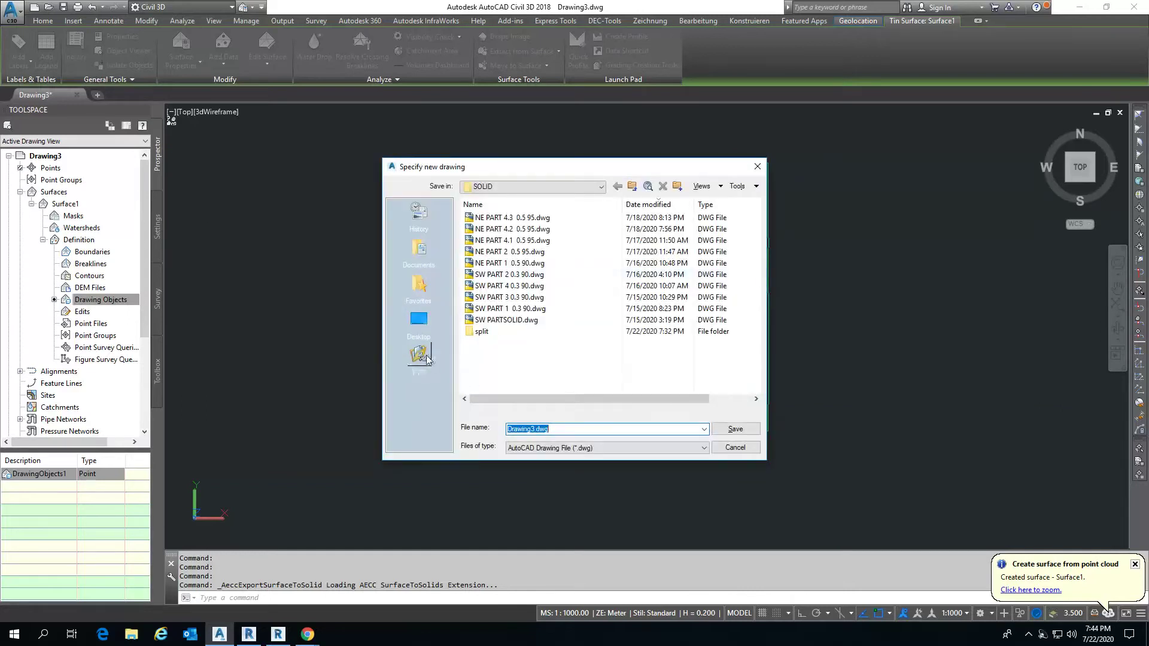
Step: Save the output drawing as 'Solid file' in the Desktop's Civil world folder
click(419, 319)
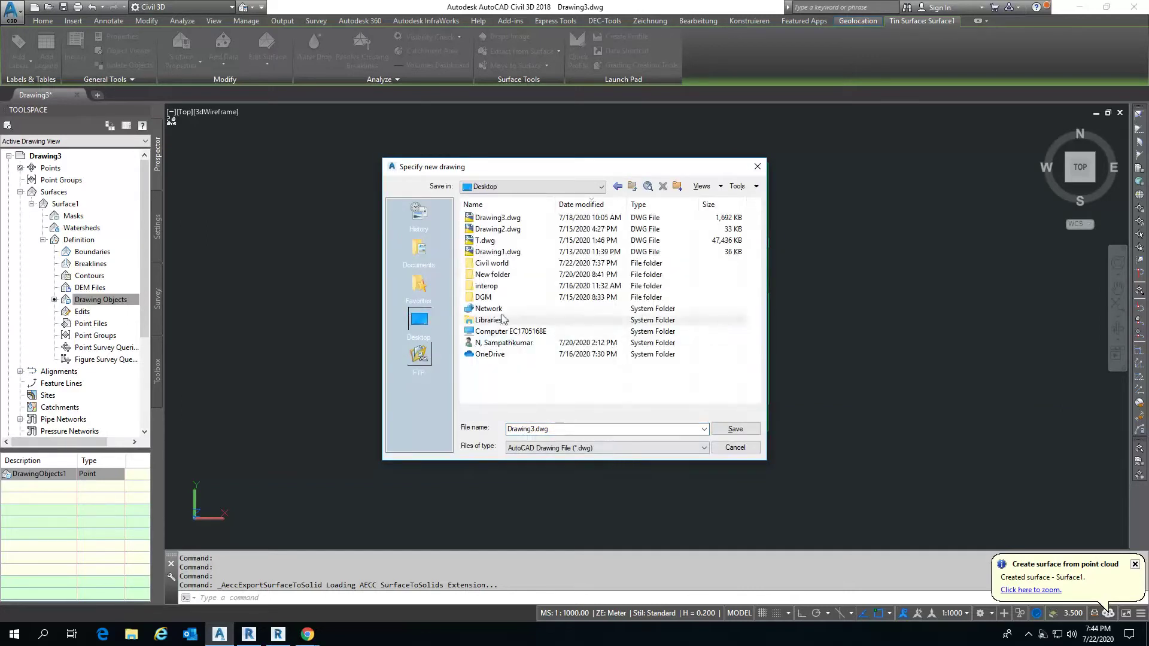
double_click(491, 263)
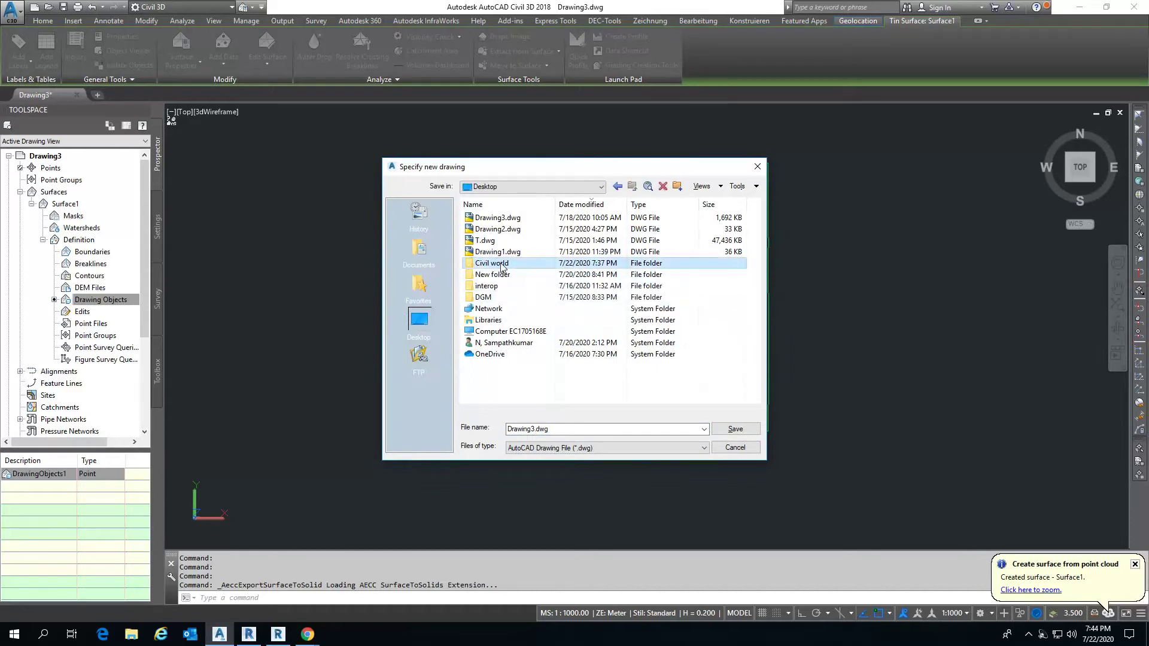
double_click(561, 429)
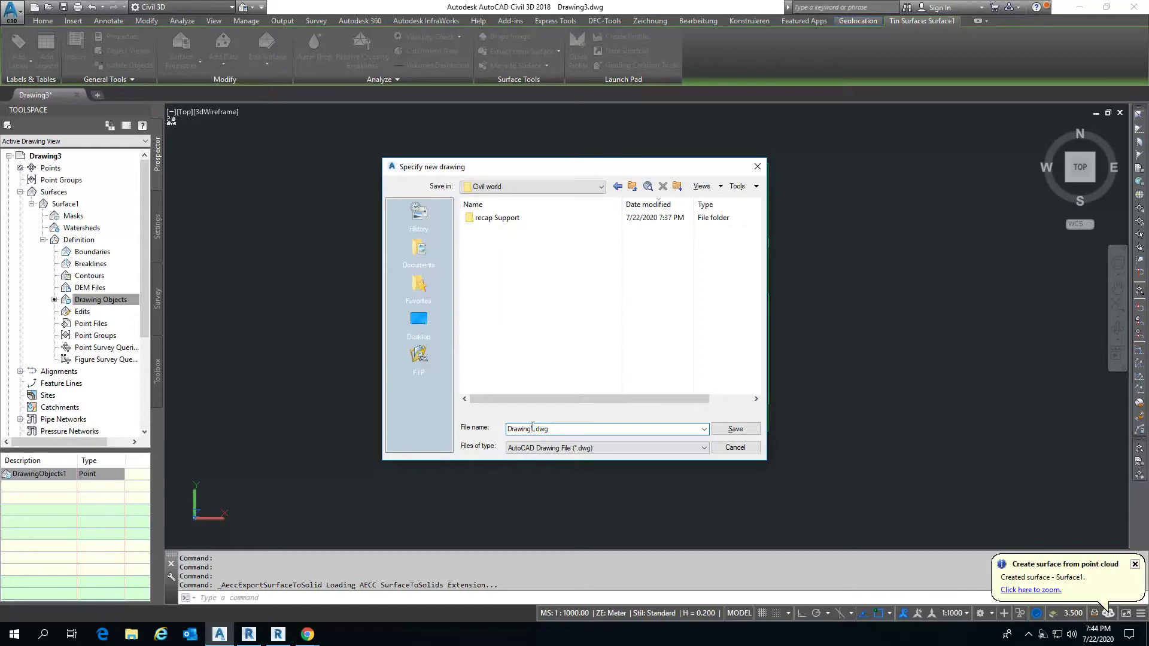
text(So)
text(lid file)
click(730, 429)
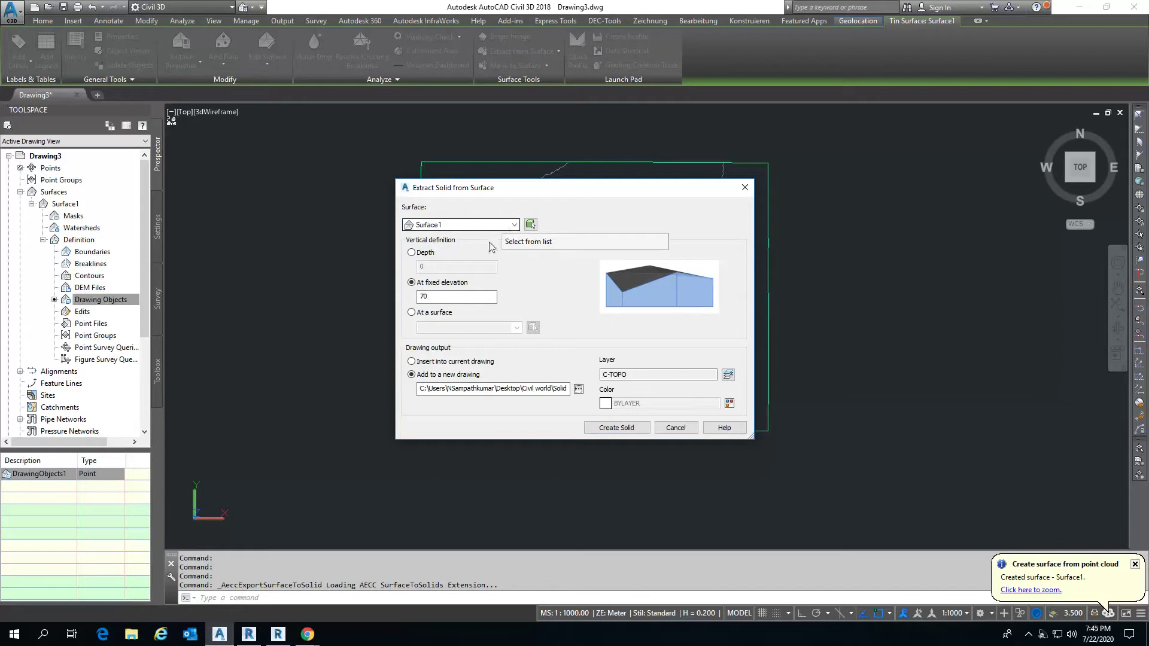
Step: Create the solid at fixed elevation 70 on layer C-TOPO, accepting the large-triangle warning
double_click(432, 297)
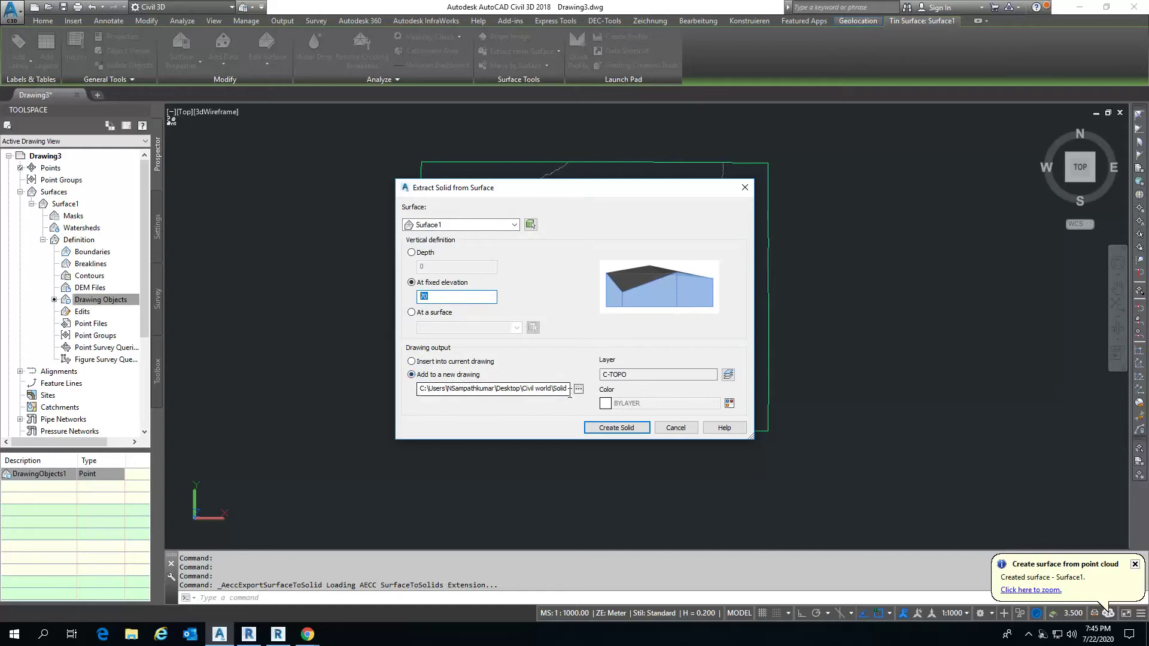
click(727, 375)
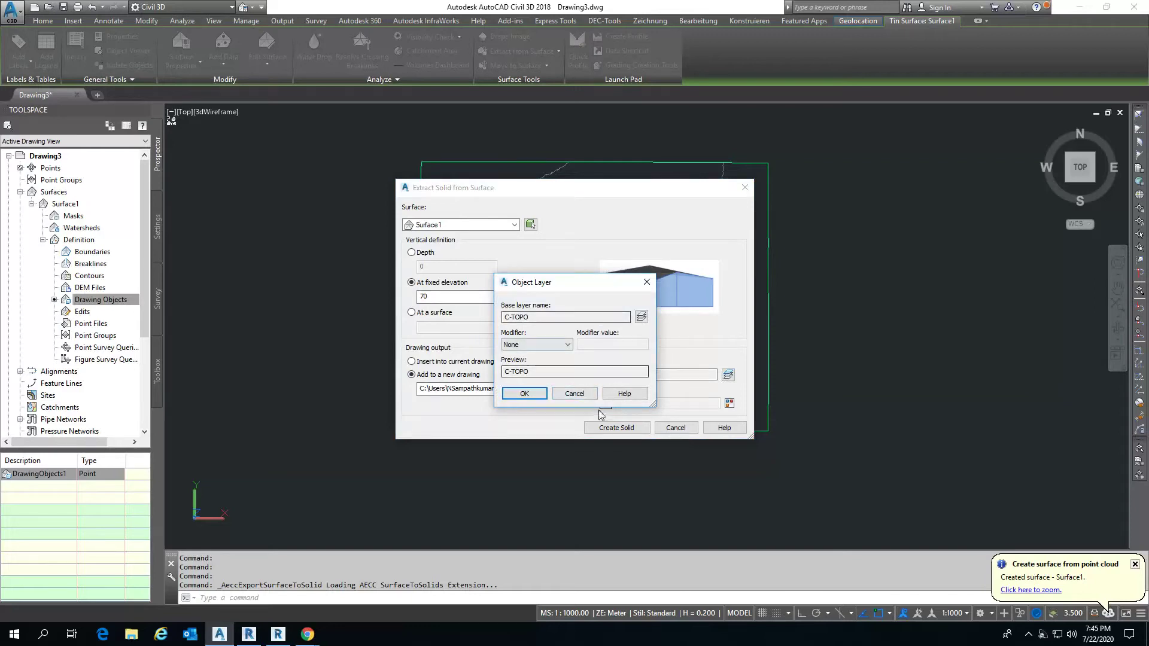
click(574, 394)
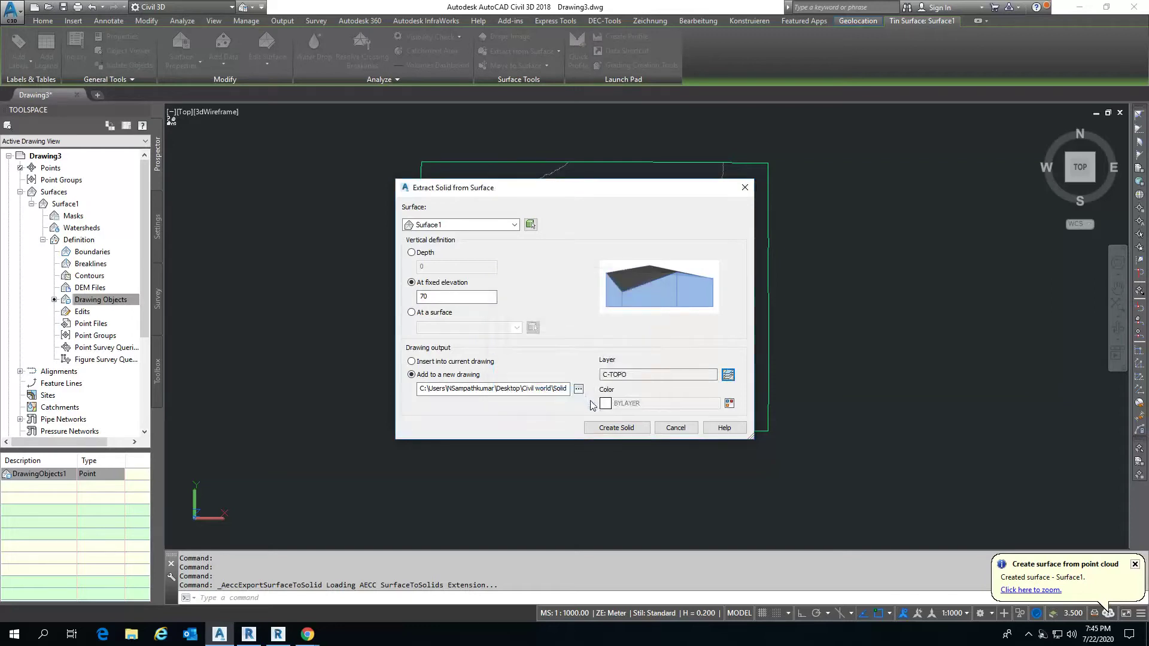
click(620, 430)
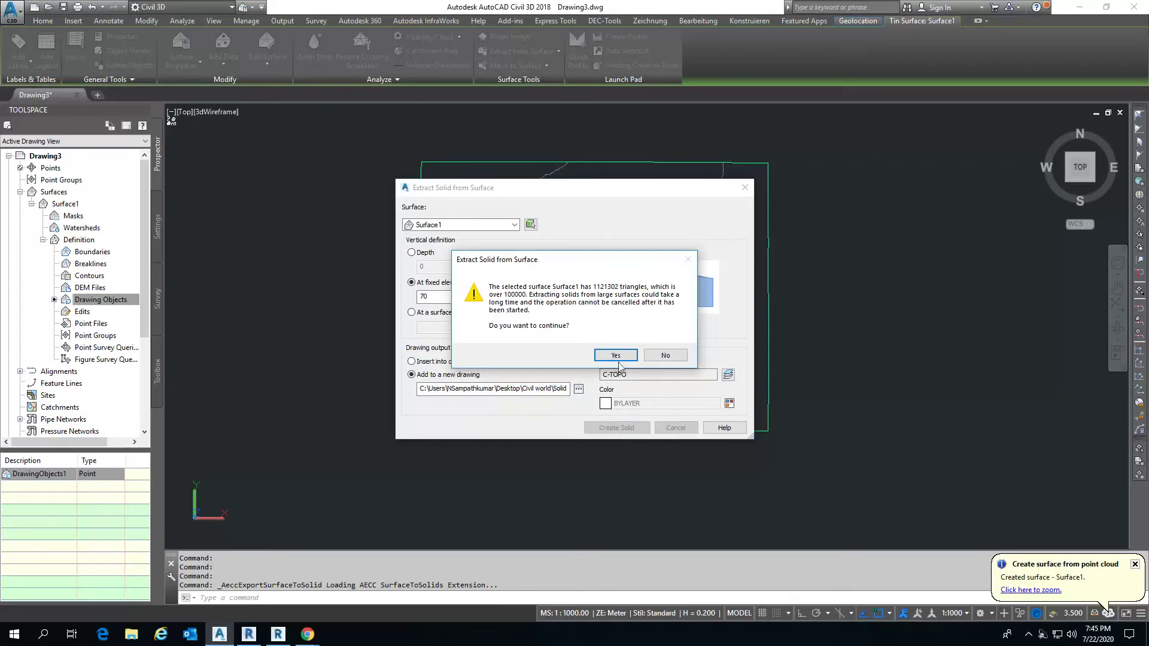
click(616, 357)
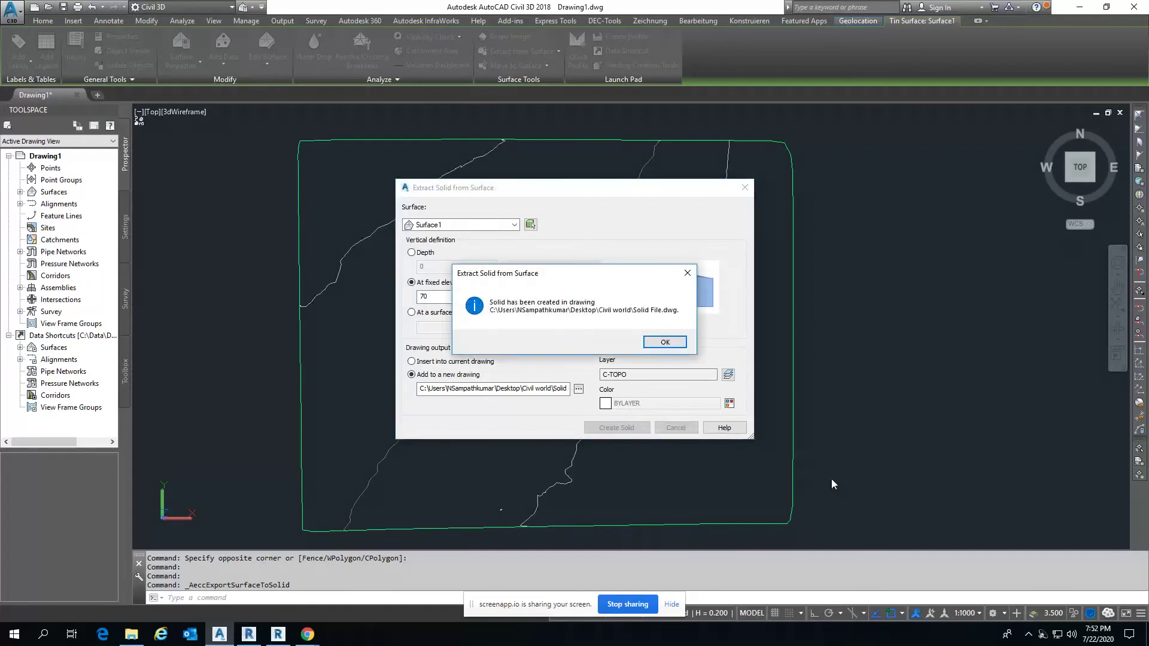
click(664, 342)
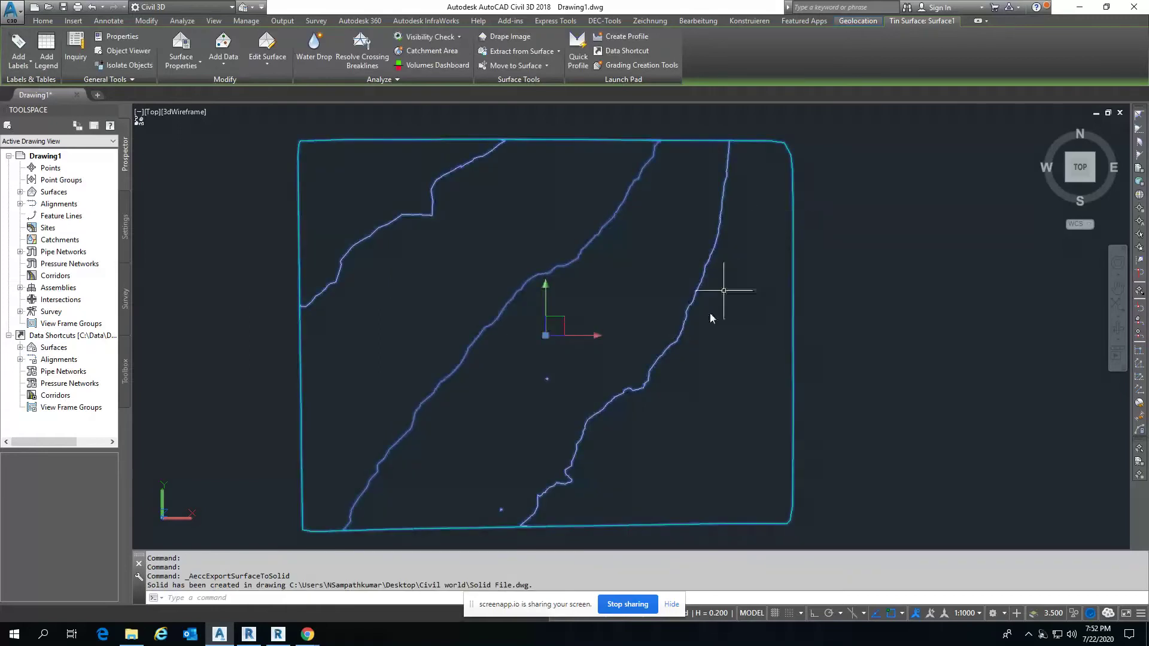
Step: Open Solid File.dwg from the Civil world folder in File Explorer
click(131, 633)
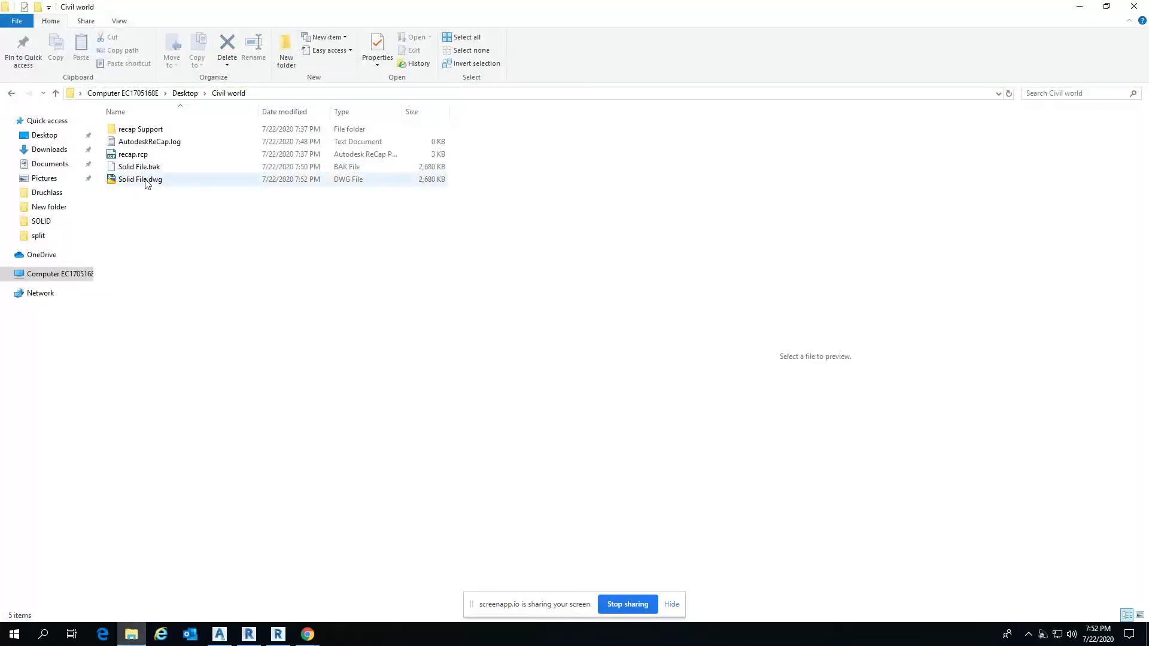
double_click(146, 181)
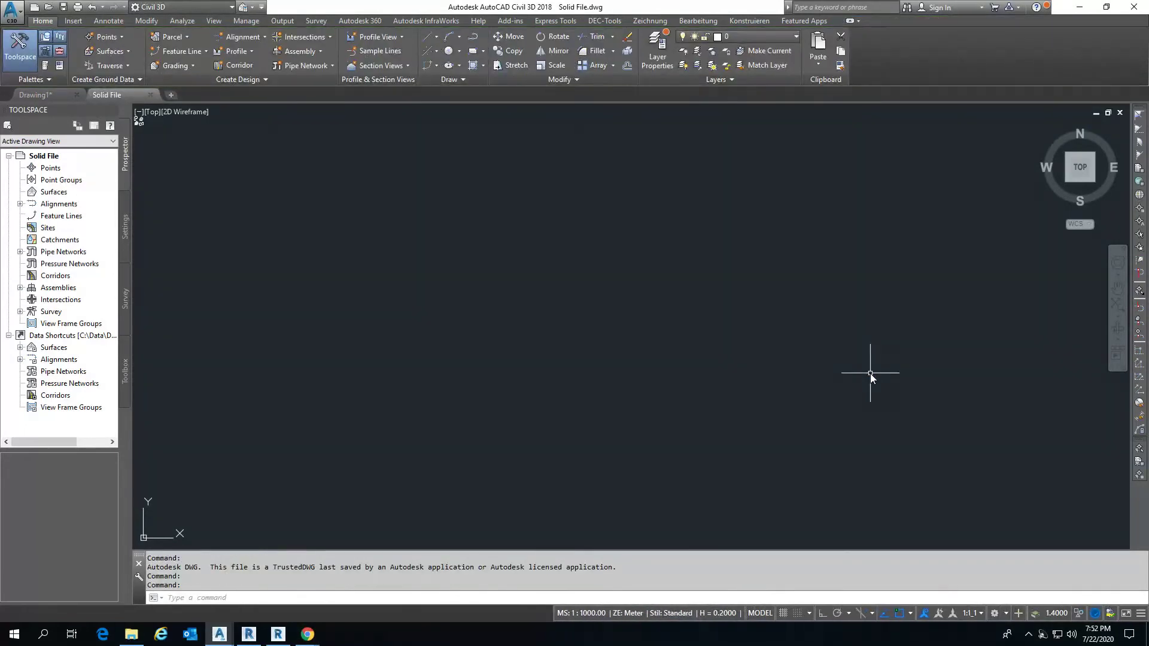
mouse_move(1079, 168)
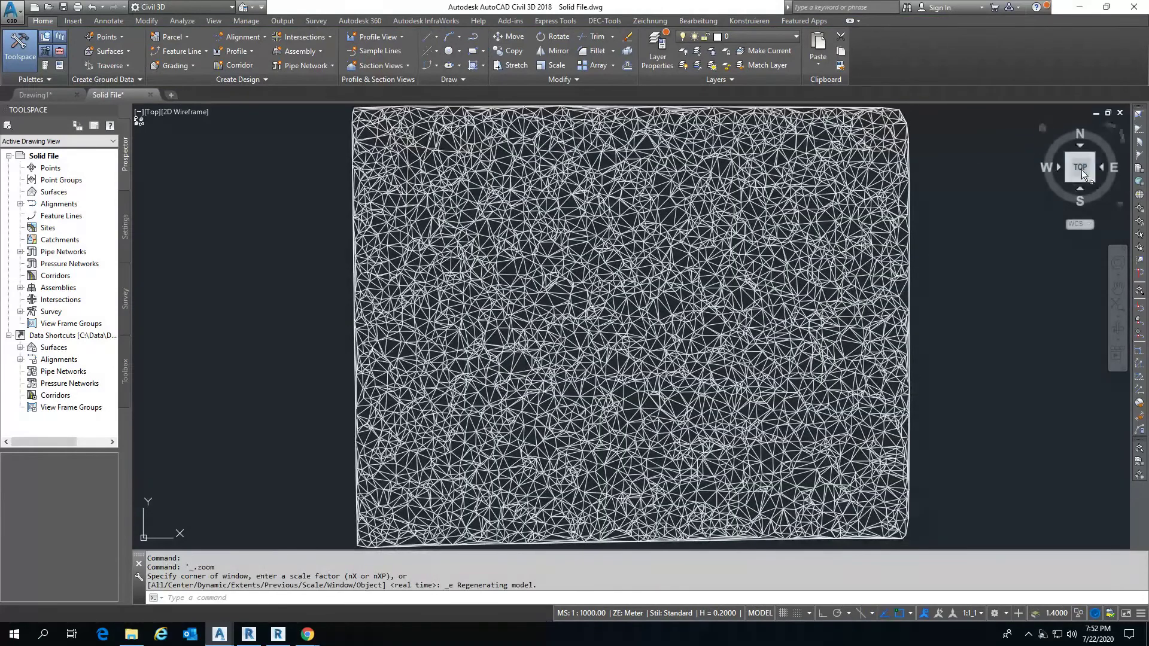
Step: View the solid from the southwest isometric corner, shade it with SH, then switch to Realistic
click(1068, 181)
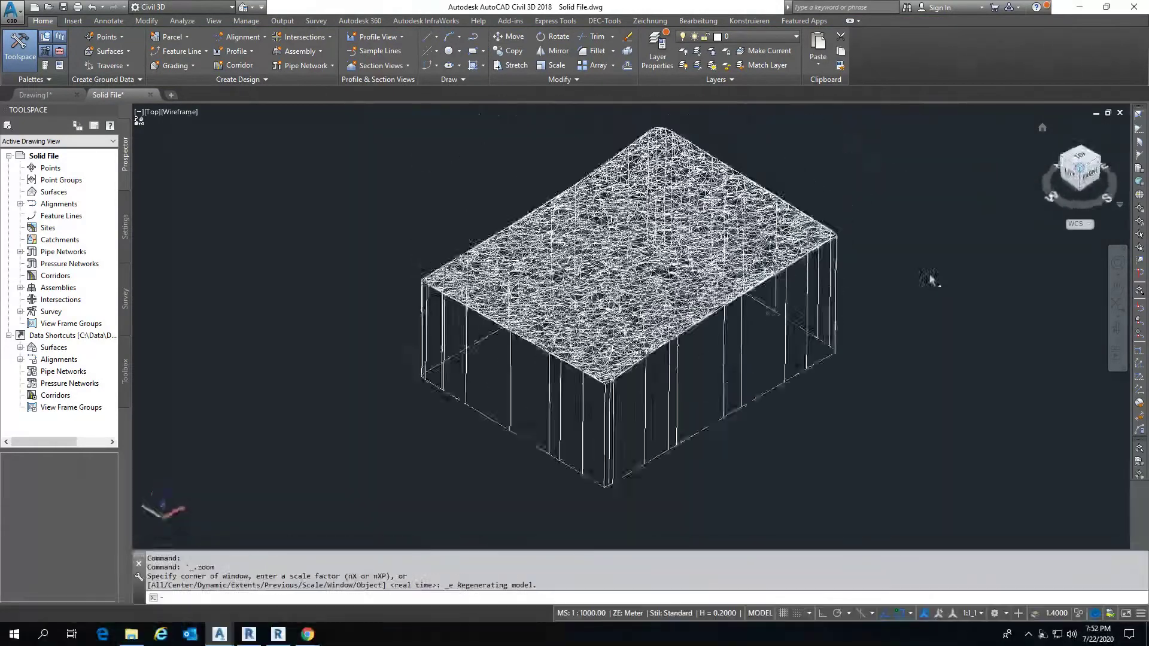
scroll(712, 356, up, 4)
scroll(712, 356, down, 2)
scroll(709, 368, down, 1)
scroll(697, 365, down, 1)
scroll(695, 362, up, 2)
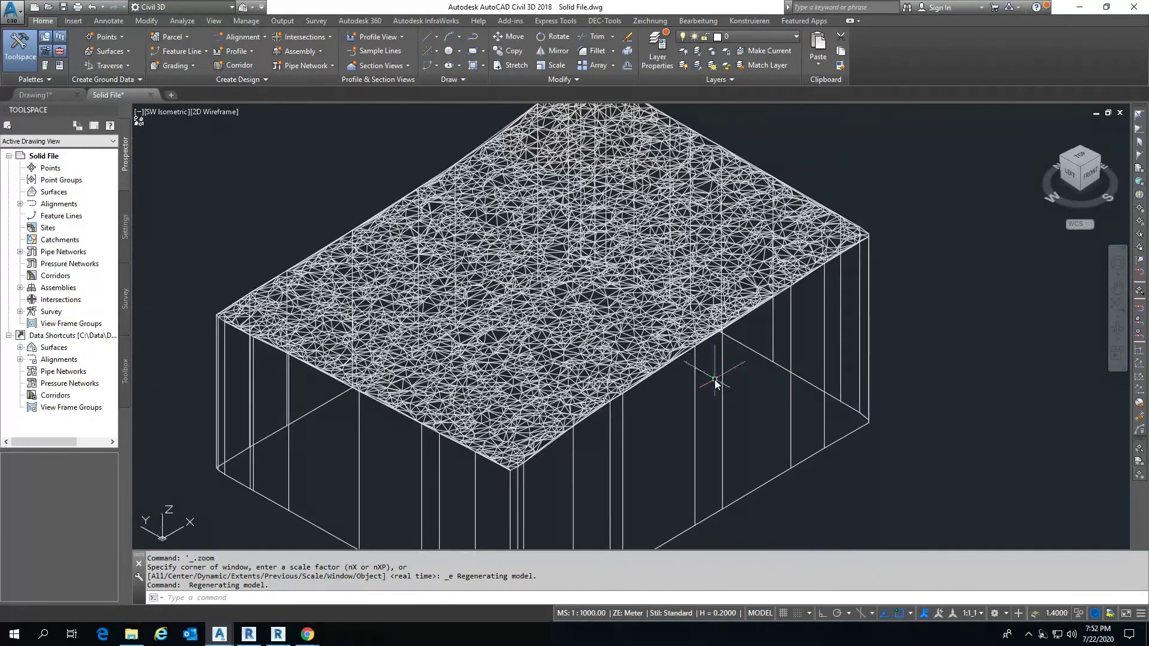
text(shade)
key(Return)
click(214, 112)
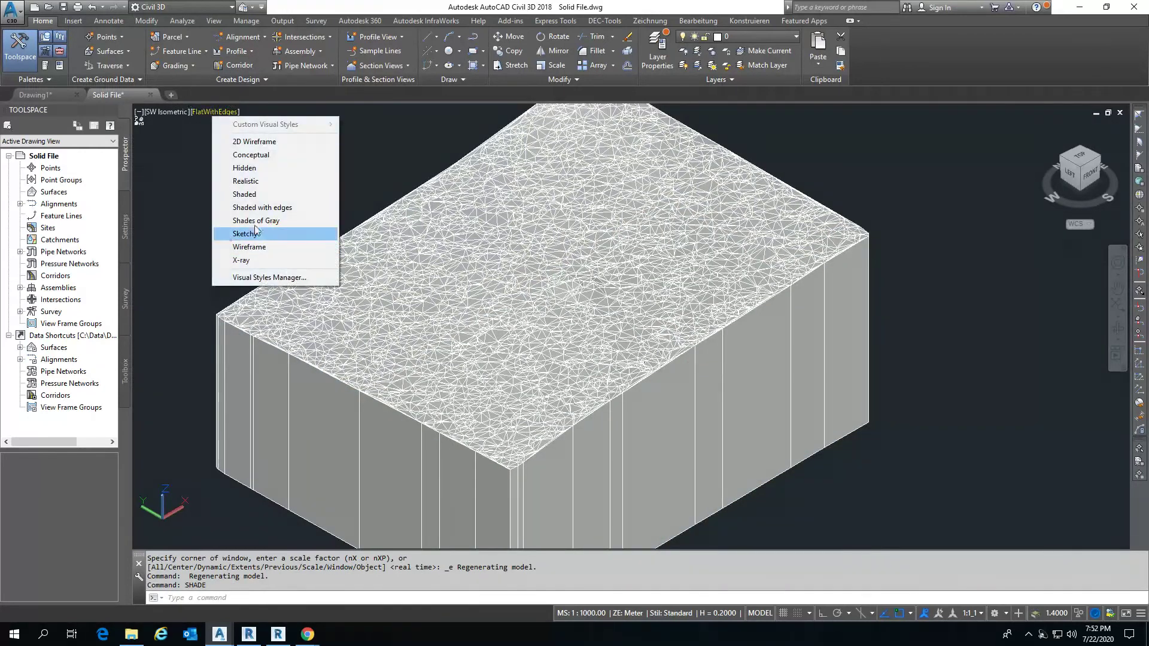
click(247, 180)
mouse_move(440, 338)
middle_down()
mouse_move(457, 329)
mouse_move(451, 319)
middle_up()
Step: Inspect the solid in the Conceptual visual style, then close the Solid File drawing
click(203, 112)
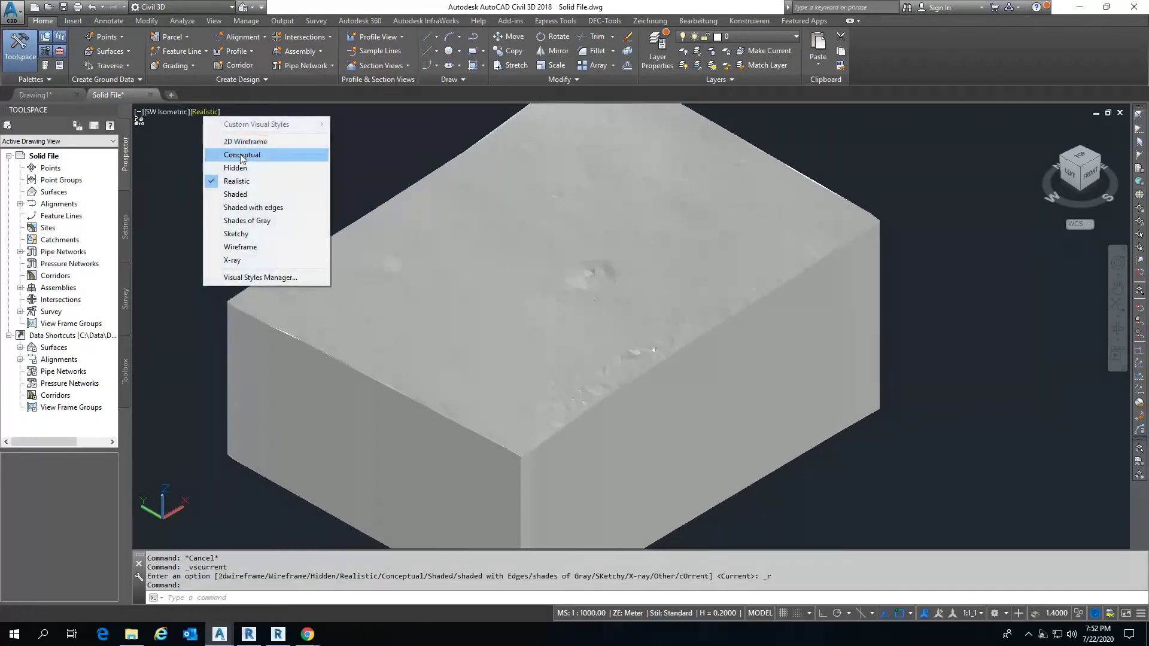
click(240, 156)
scroll(489, 394, up, 2)
scroll(490, 393, up, 4)
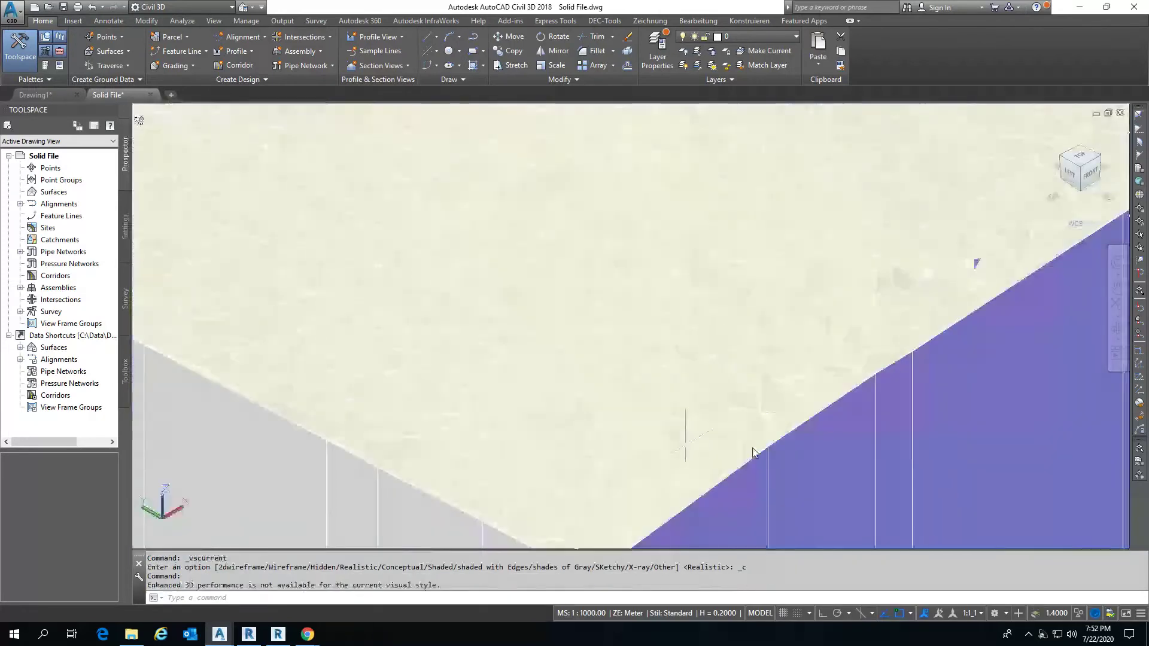
scroll(839, 385, down, 2)
scroll(676, 464, down, 3)
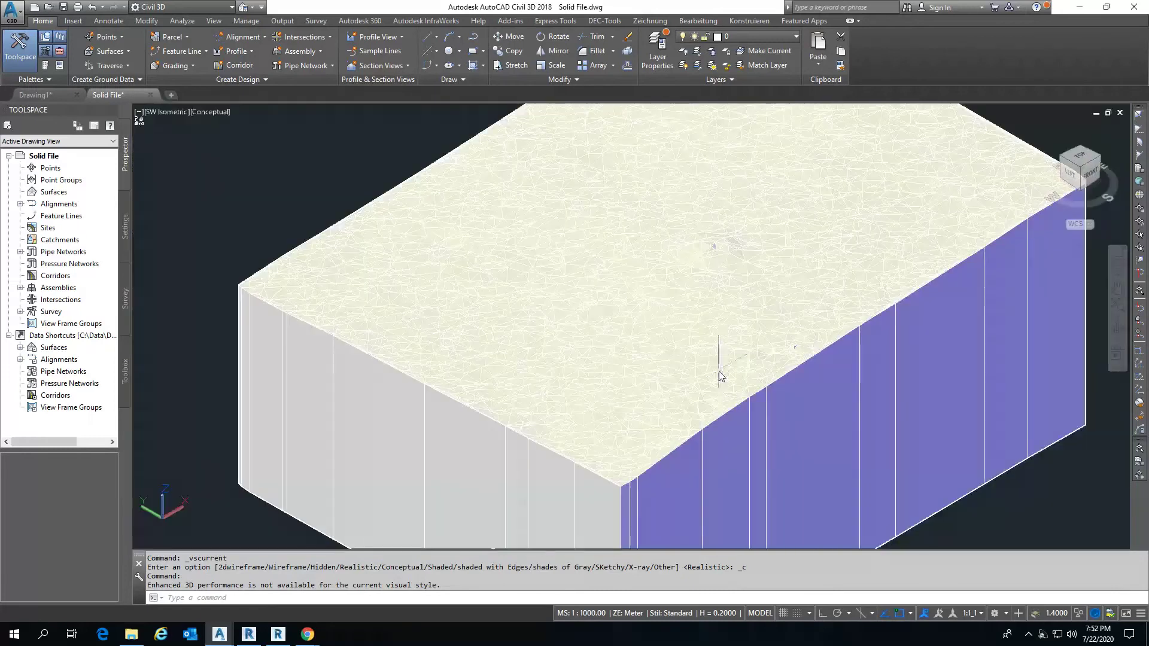
scroll(720, 377, down, 2)
middle_drag(758, 335, 687, 256)
scroll(698, 176, up, 3)
scroll(698, 174, down, 2)
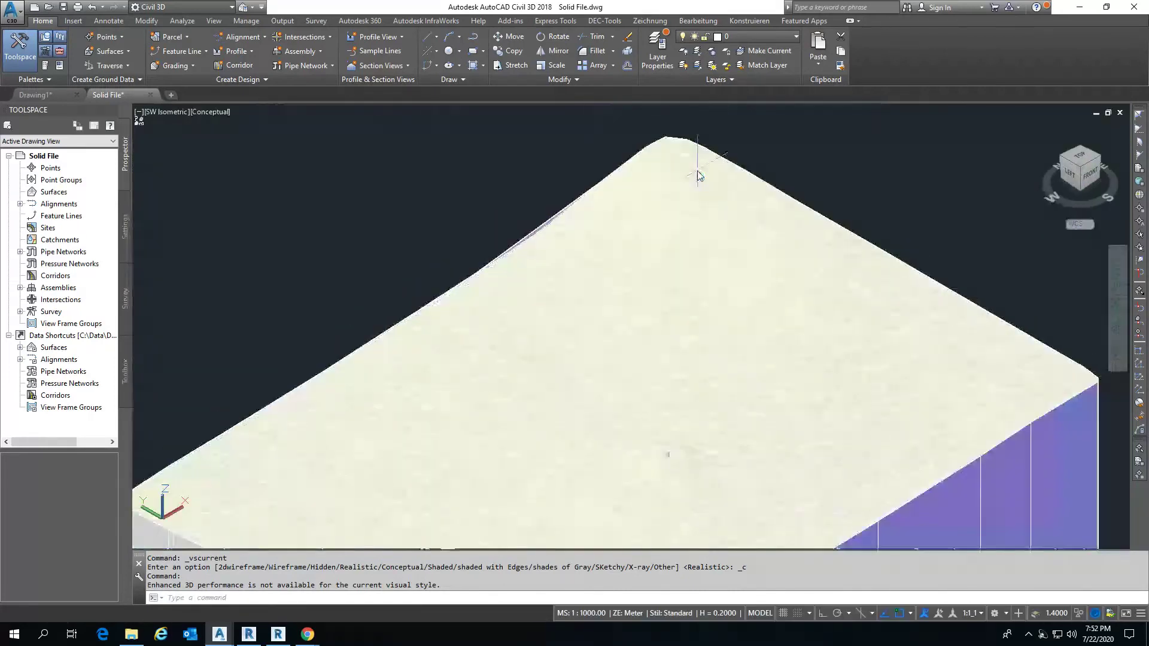
scroll(675, 245, down, 3)
scroll(610, 375, down, 3)
scroll(608, 349, up, 1)
scroll(608, 349, up, 4)
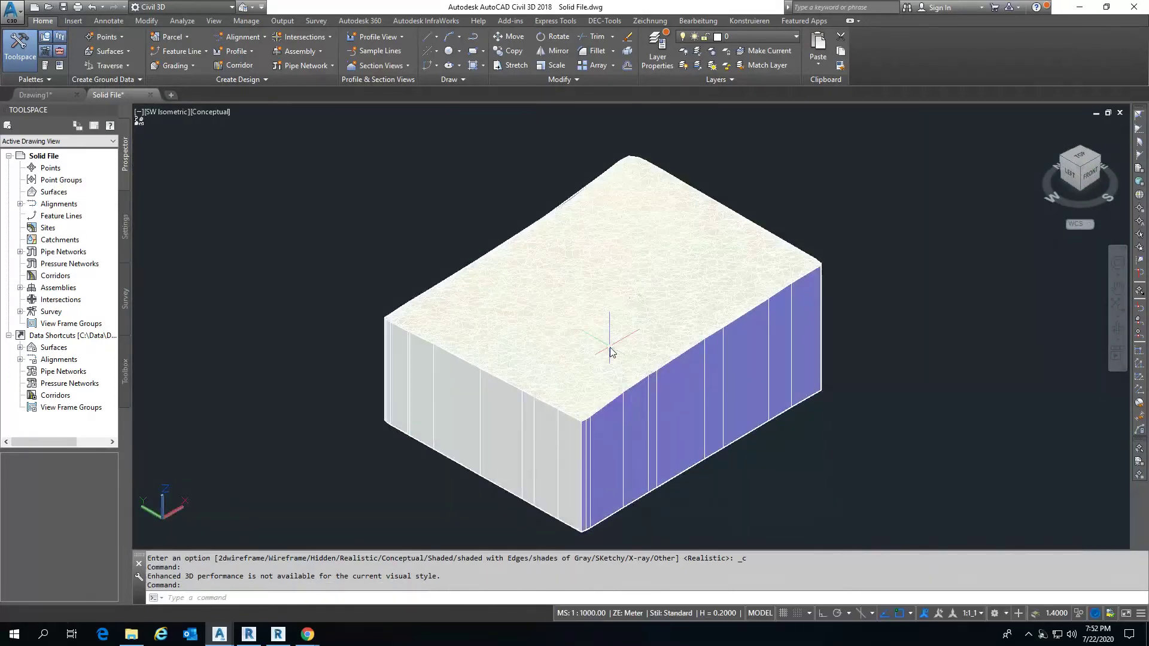
mouse_move(1079, 170)
click(1120, 113)
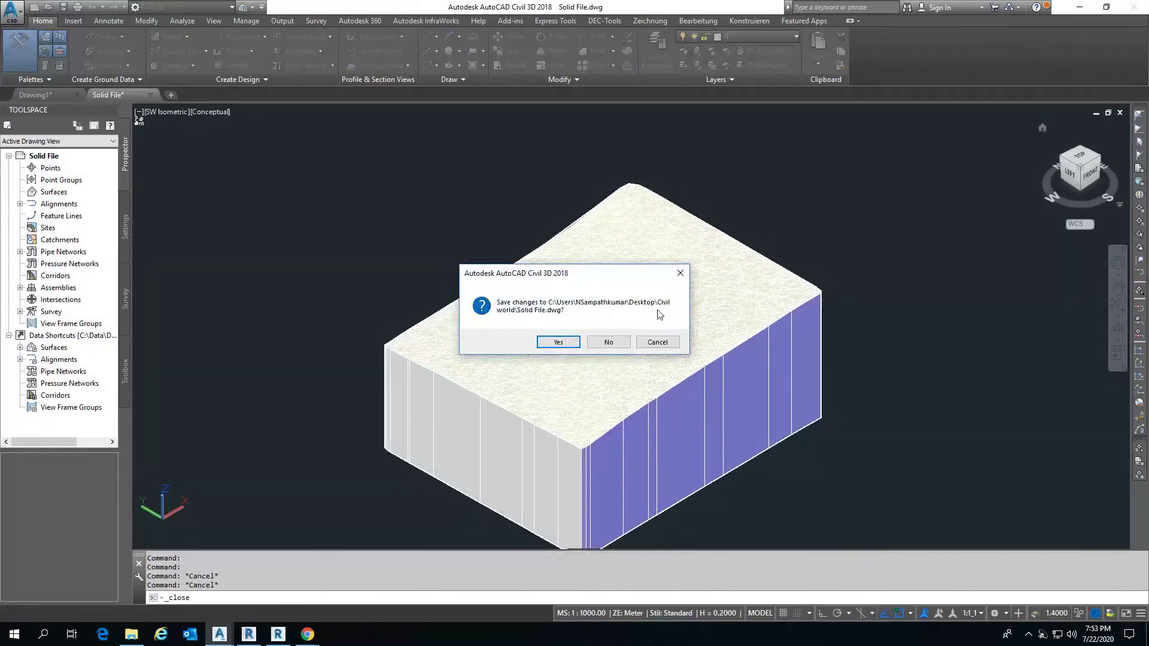
click(656, 343)
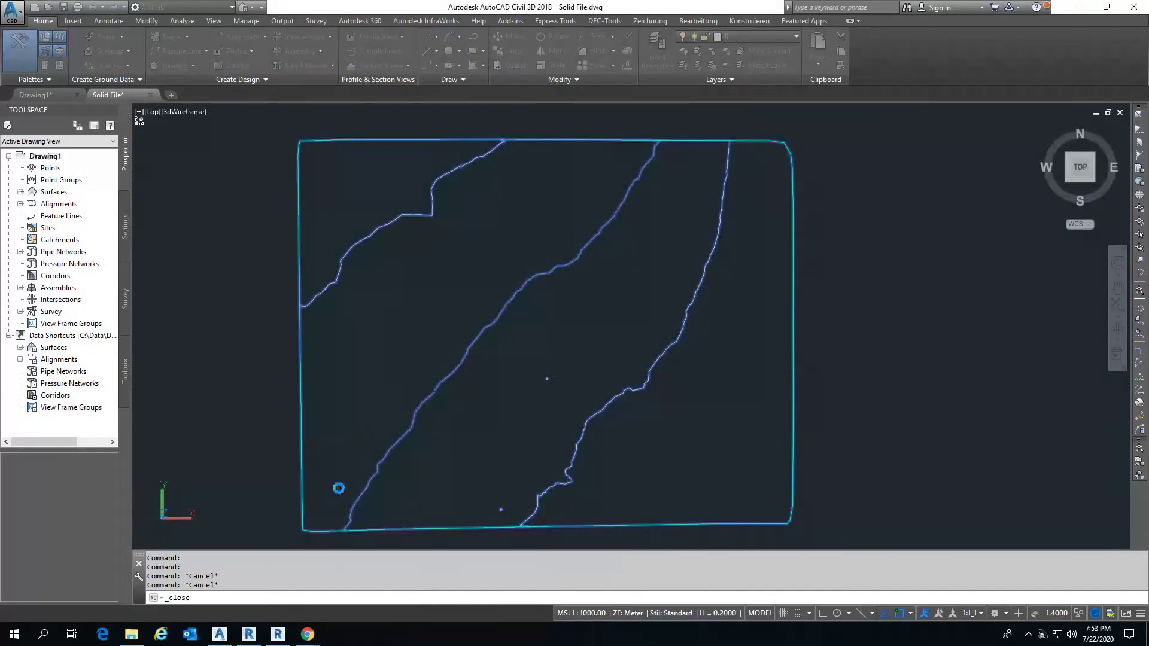
Step: In Revit, create a new family Family1 from the Metric Generic Model.rft template
click(248, 633)
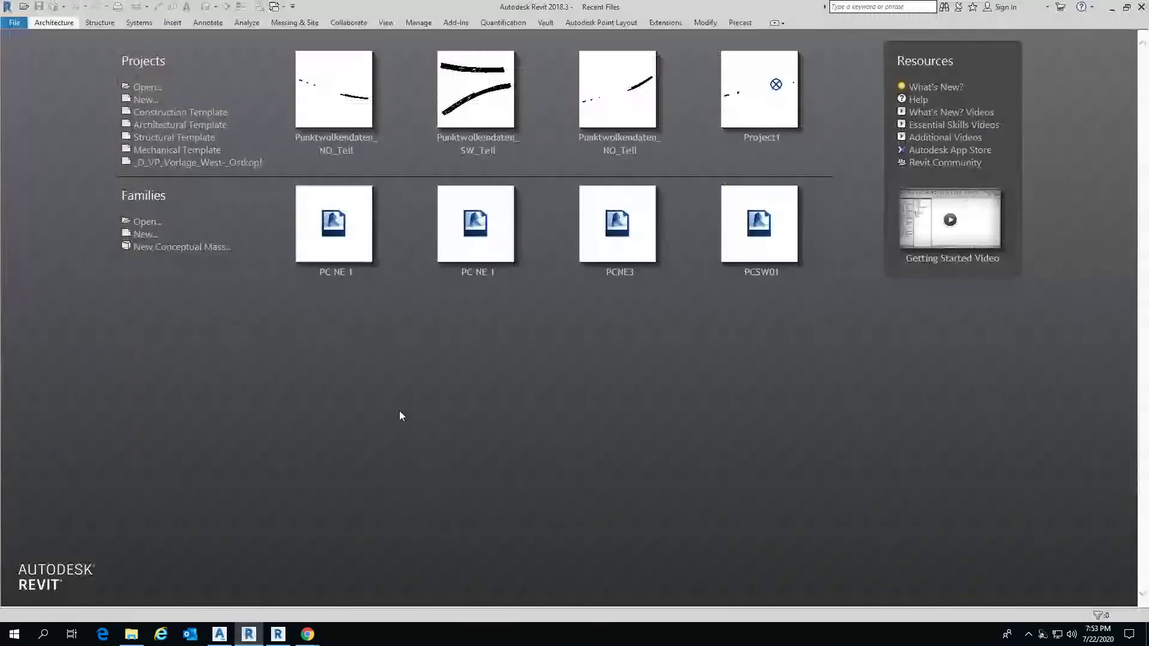
click(145, 235)
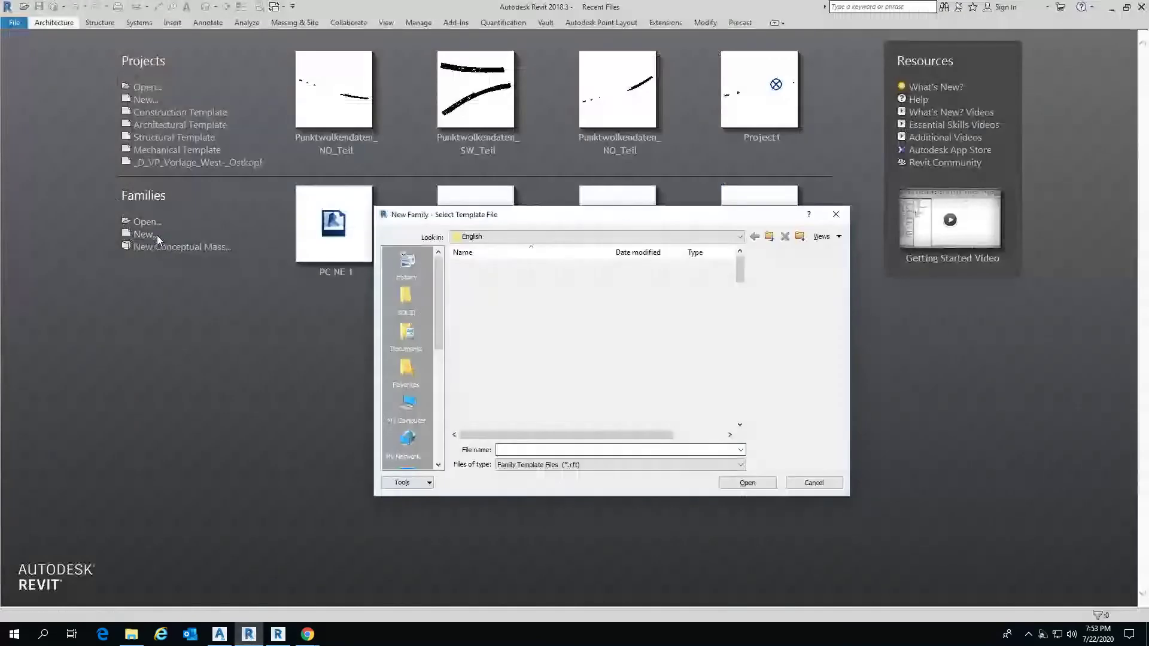
drag(598, 220, 526, 71)
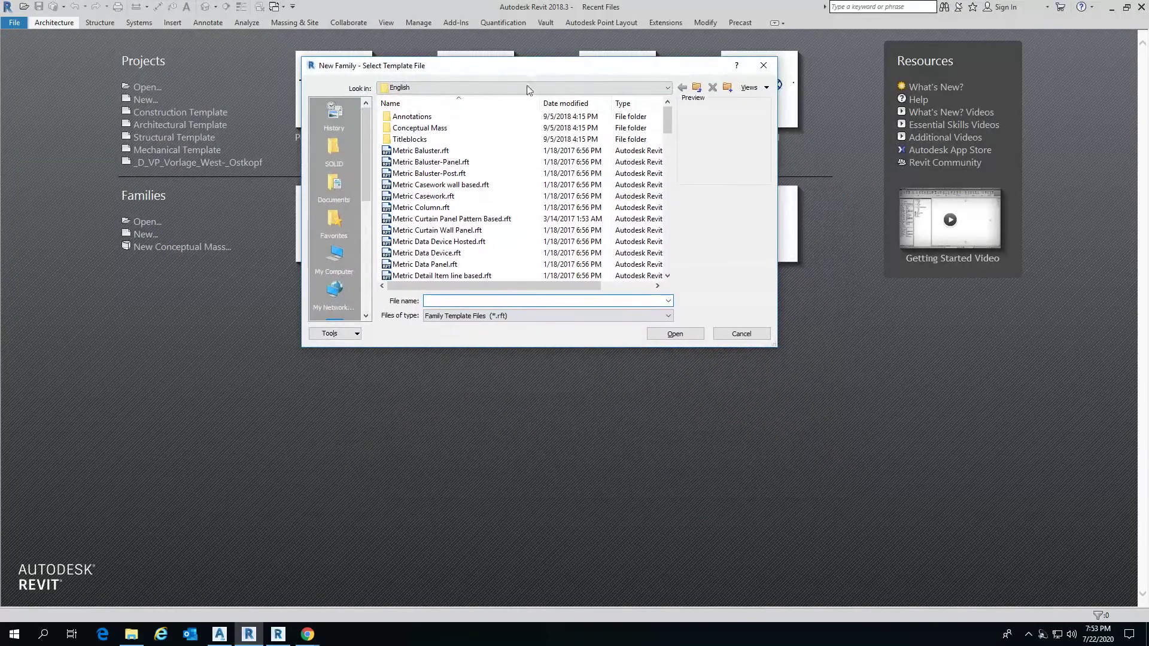
click(461, 265)
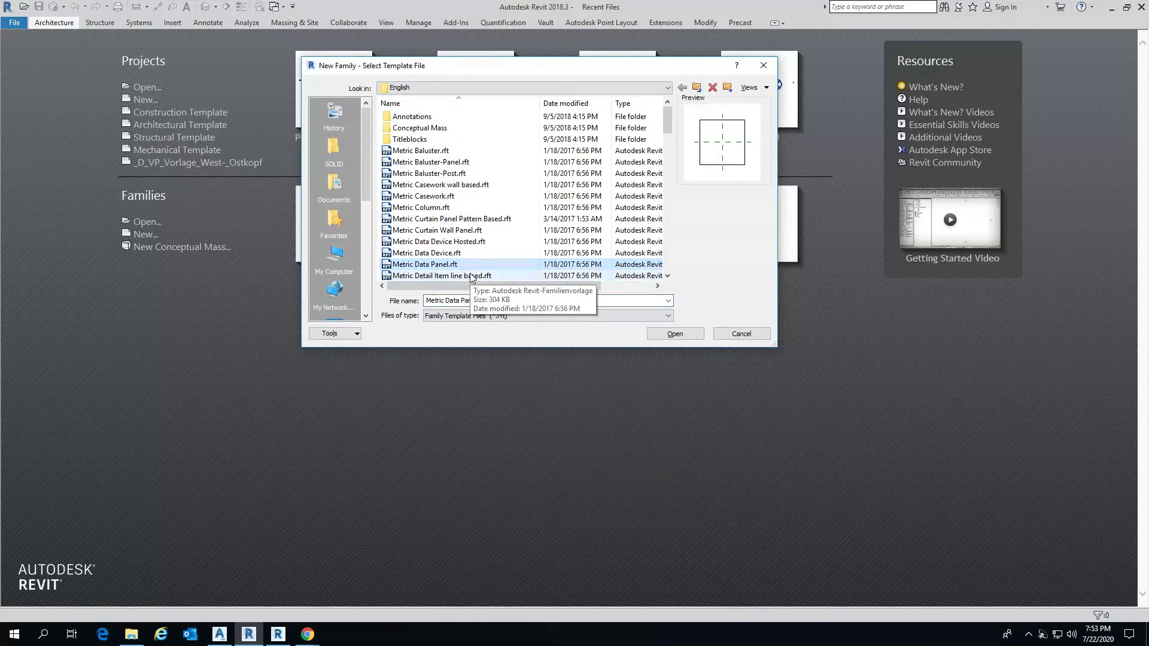
scroll(470, 277, down, 1)
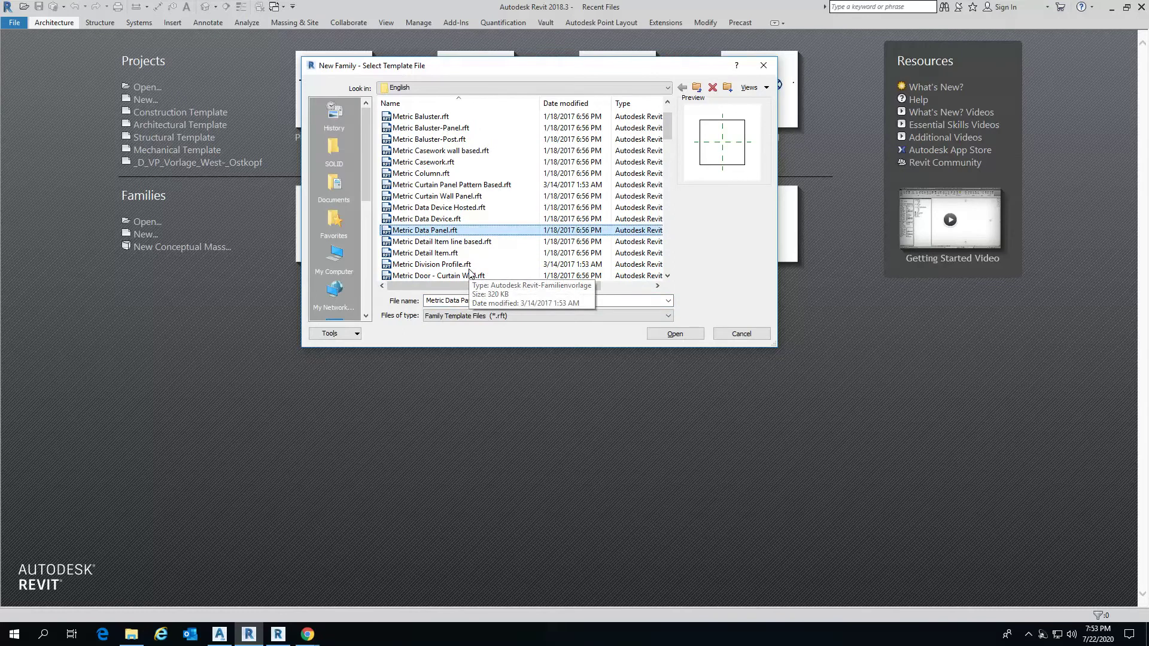
scroll(469, 273, down, 5)
scroll(443, 206, down, 1)
scroll(443, 203, down, 1)
scroll(446, 203, down, 2)
click(481, 241)
click(691, 334)
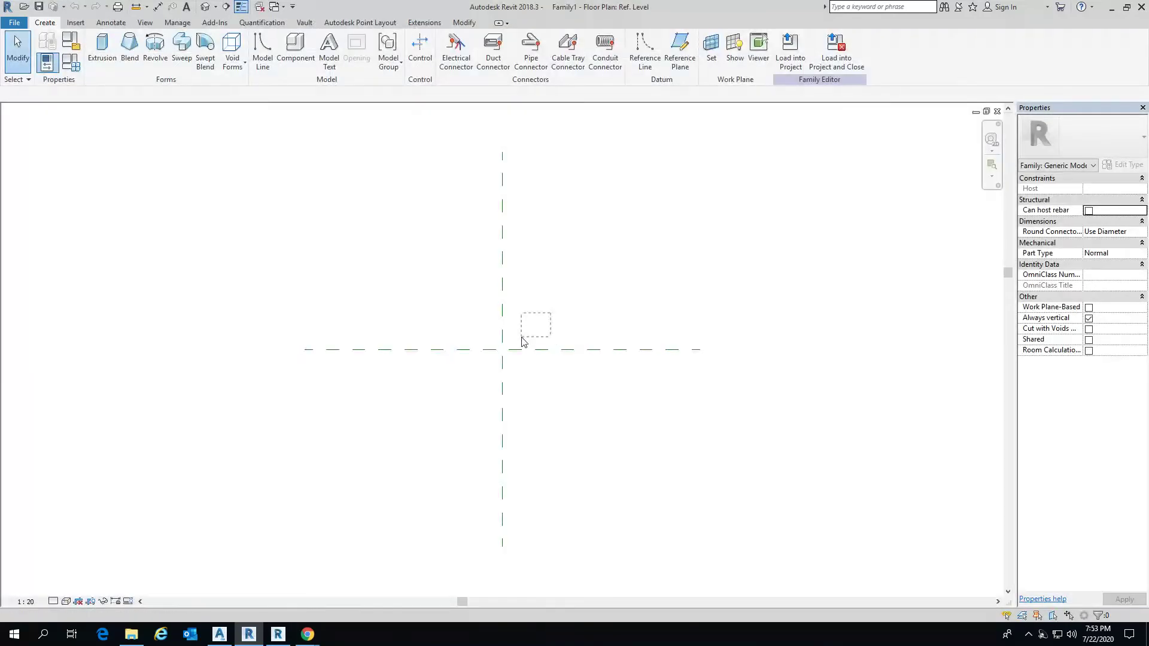
Step: Open Import CAD Formats and browse to the Civil world folder on the Desktop
click(111, 22)
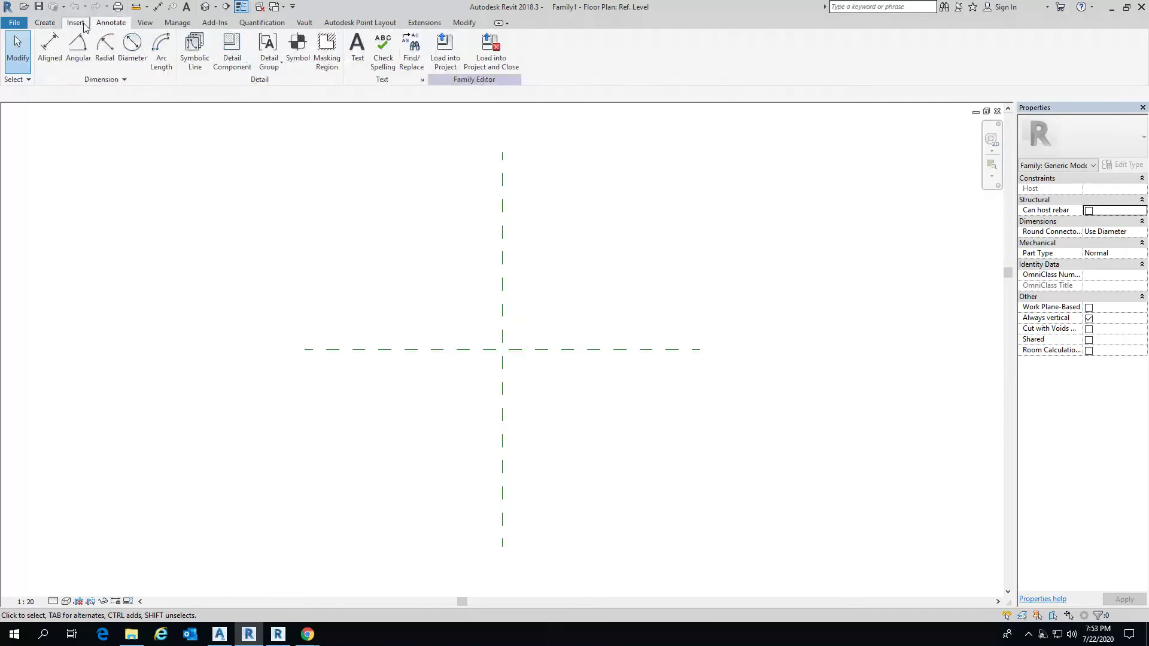
click(76, 22)
click(254, 56)
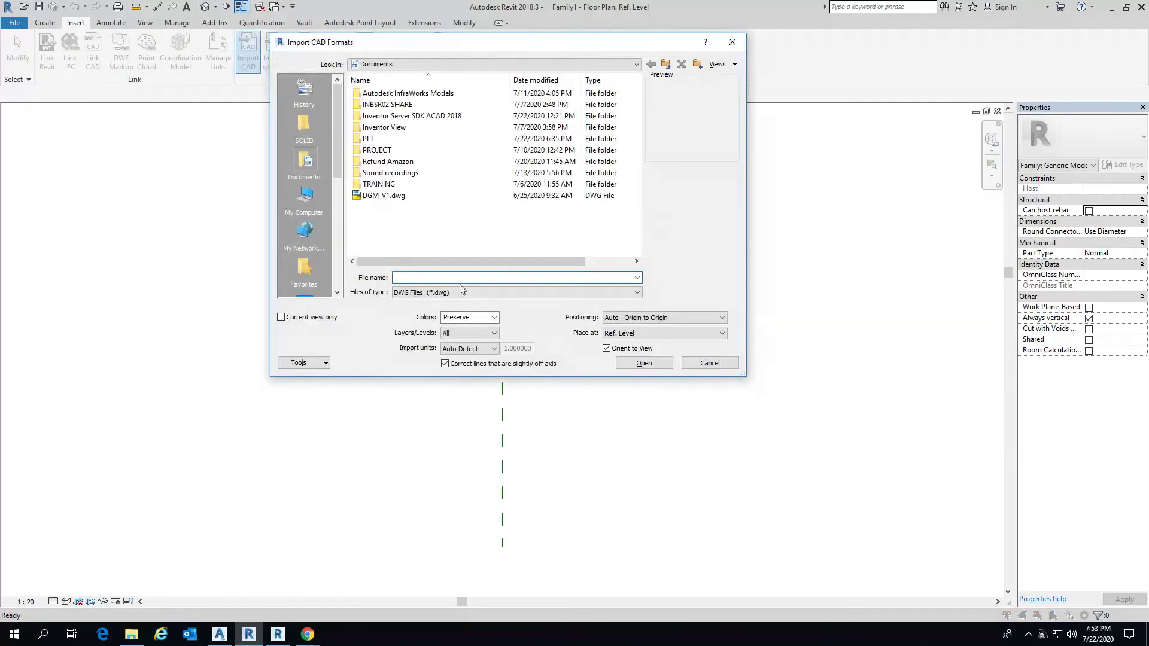
click(304, 269)
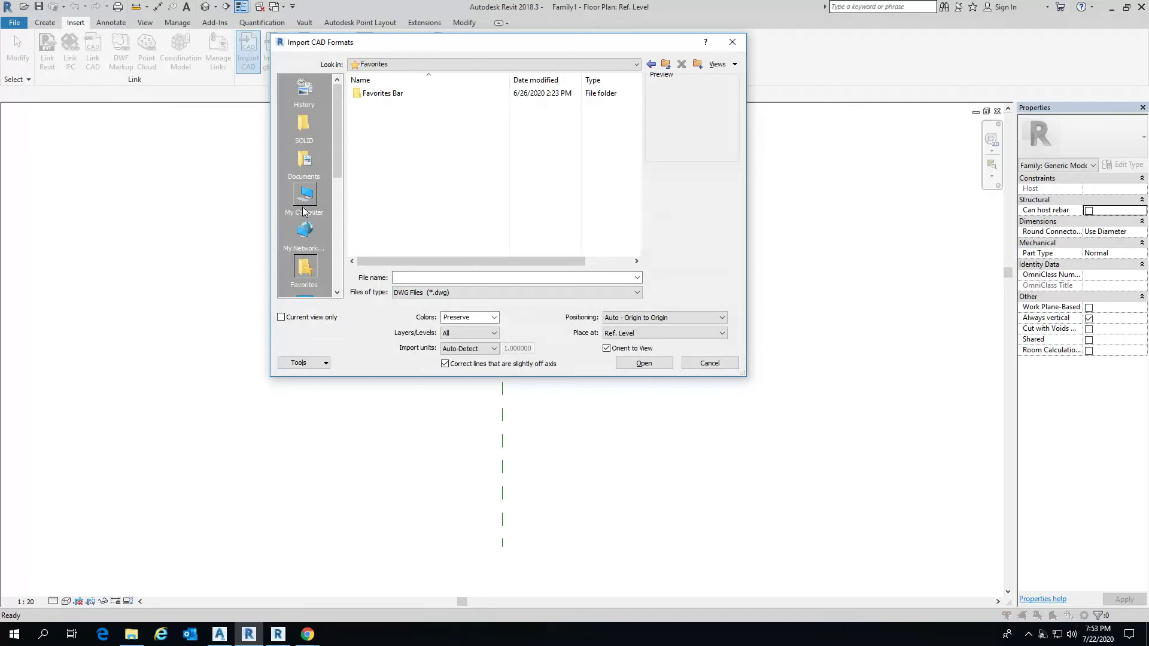
scroll(307, 210, down, 3)
scroll(313, 166, up, 3)
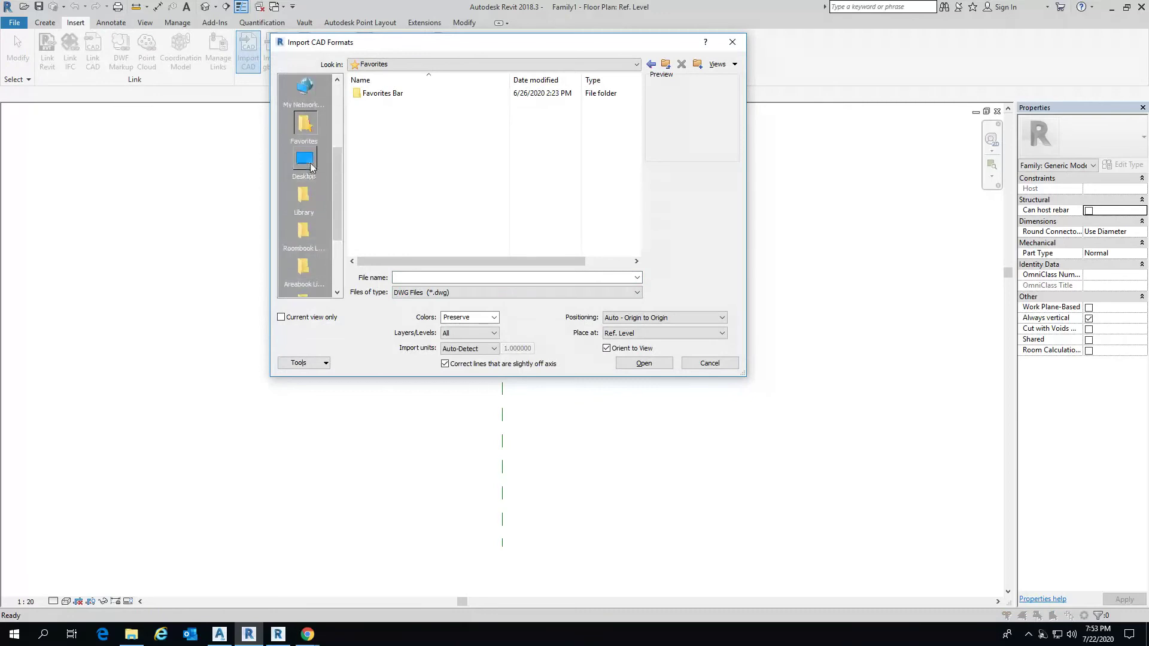
click(304, 159)
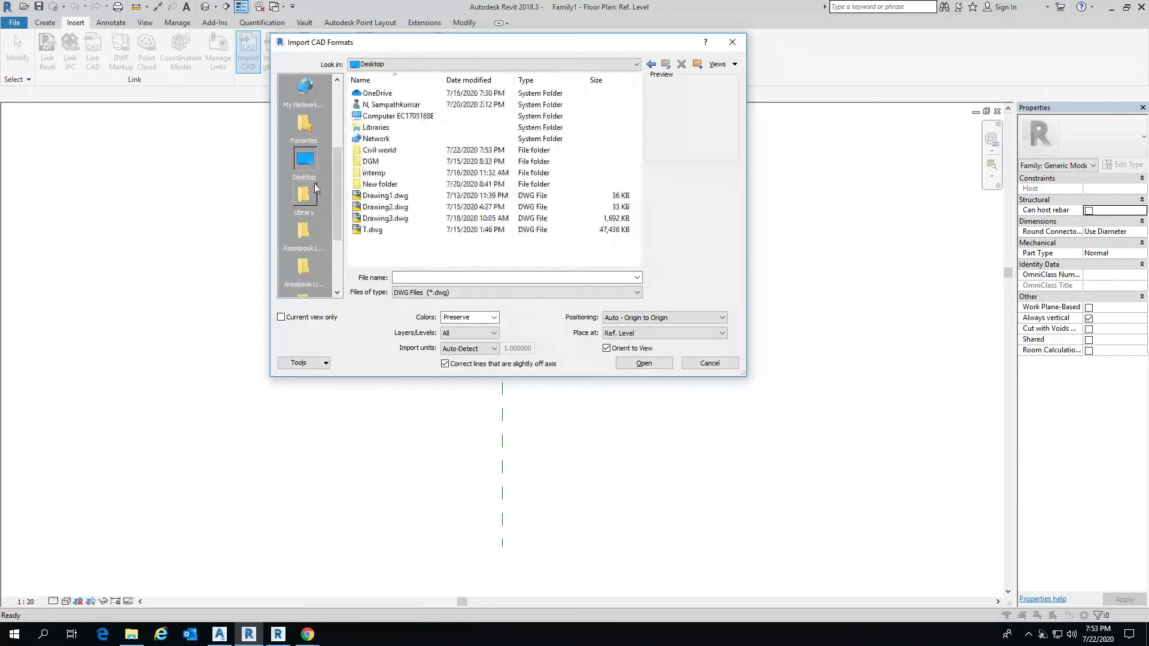
double_click(382, 150)
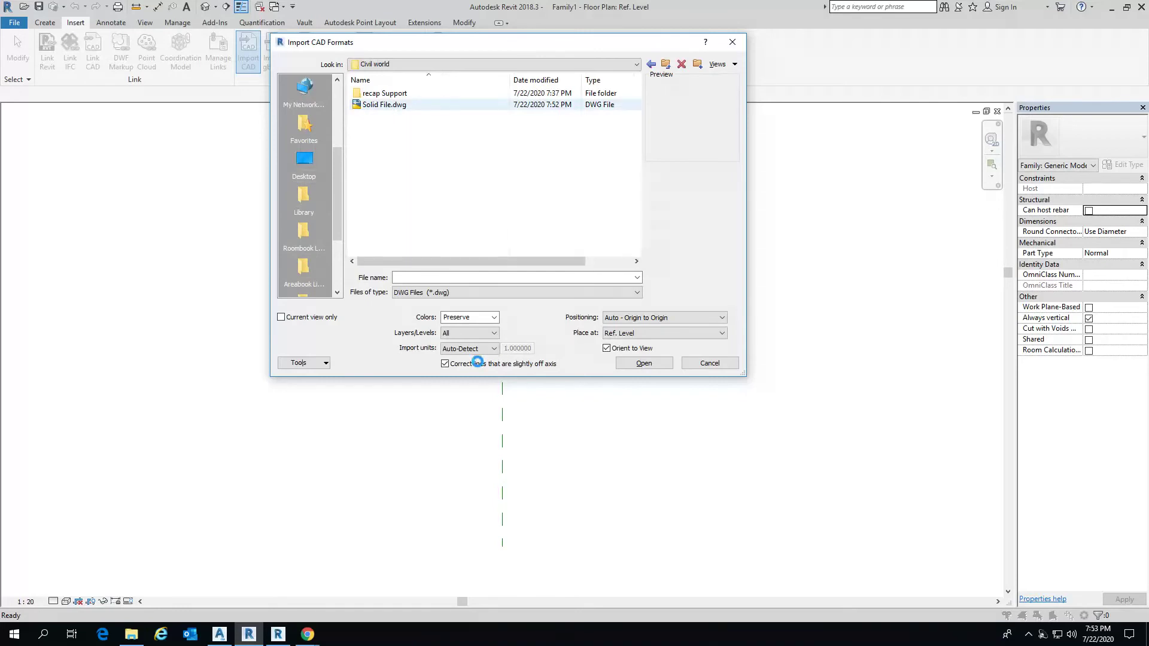
Step: Import Solid File.dwg with import units set to meter
click(478, 364)
click(481, 349)
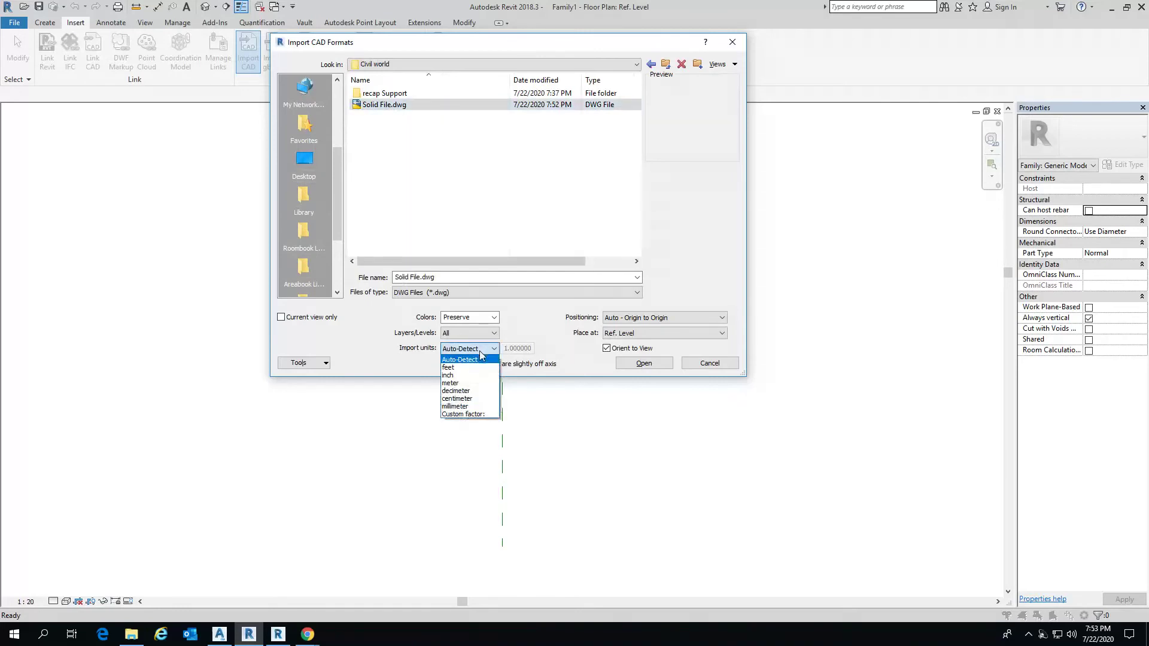
click(471, 383)
double_click(493, 337)
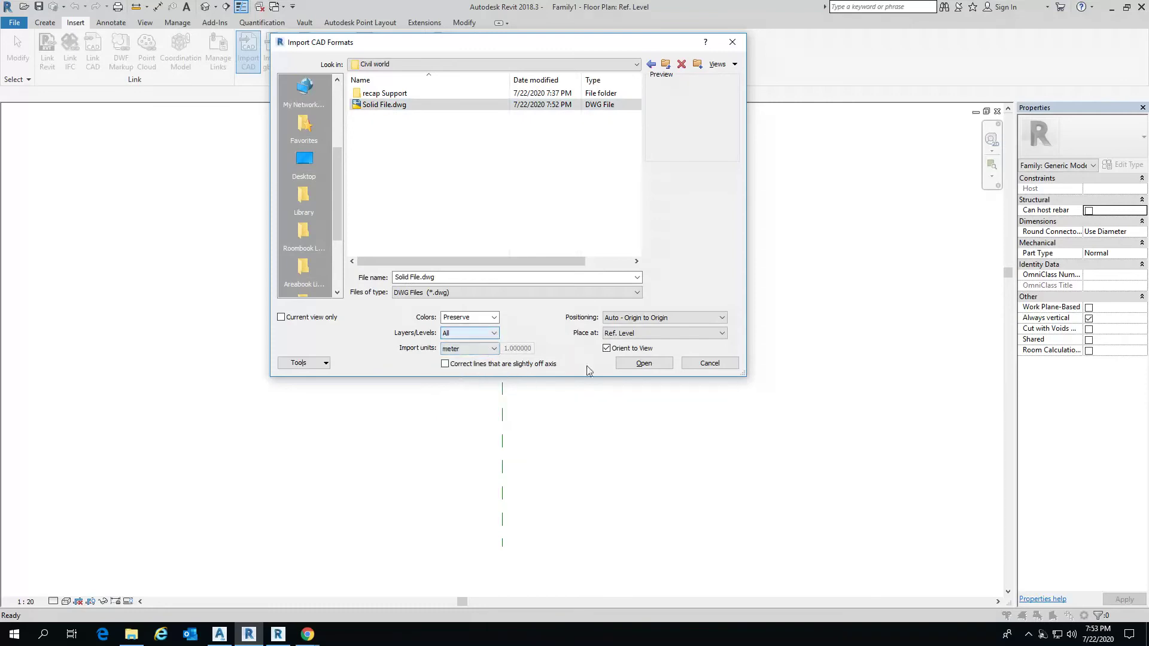
click(641, 365)
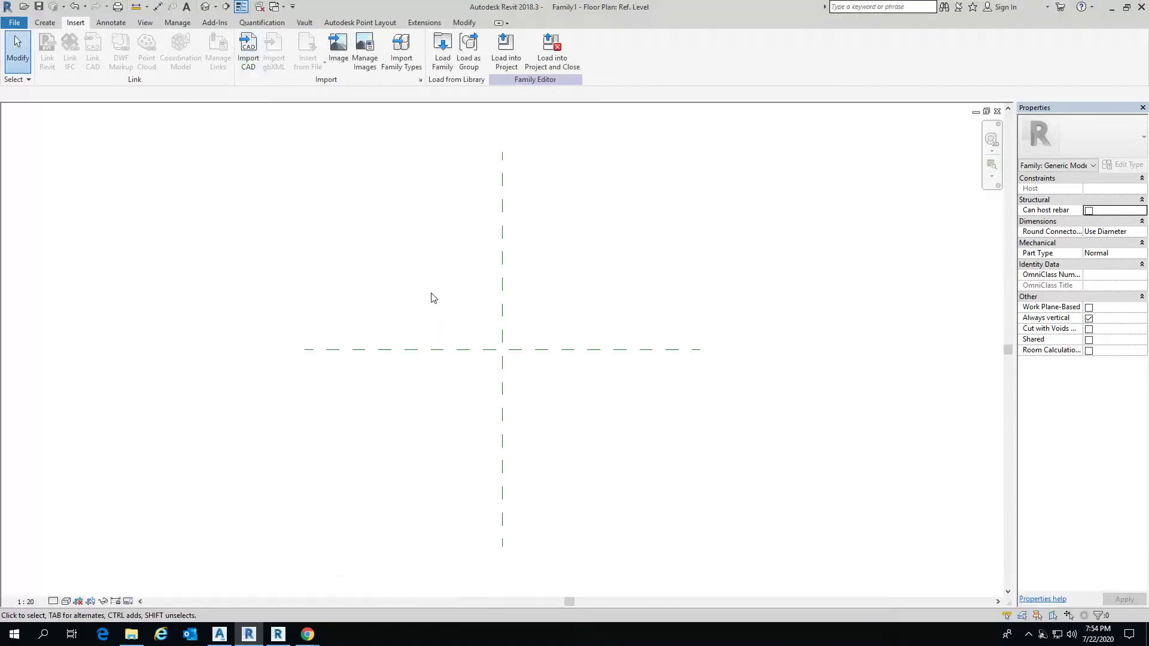
Step: In the family's 3D view, explode the imported terrain DWG into native geometry
click(204, 7)
click(537, 306)
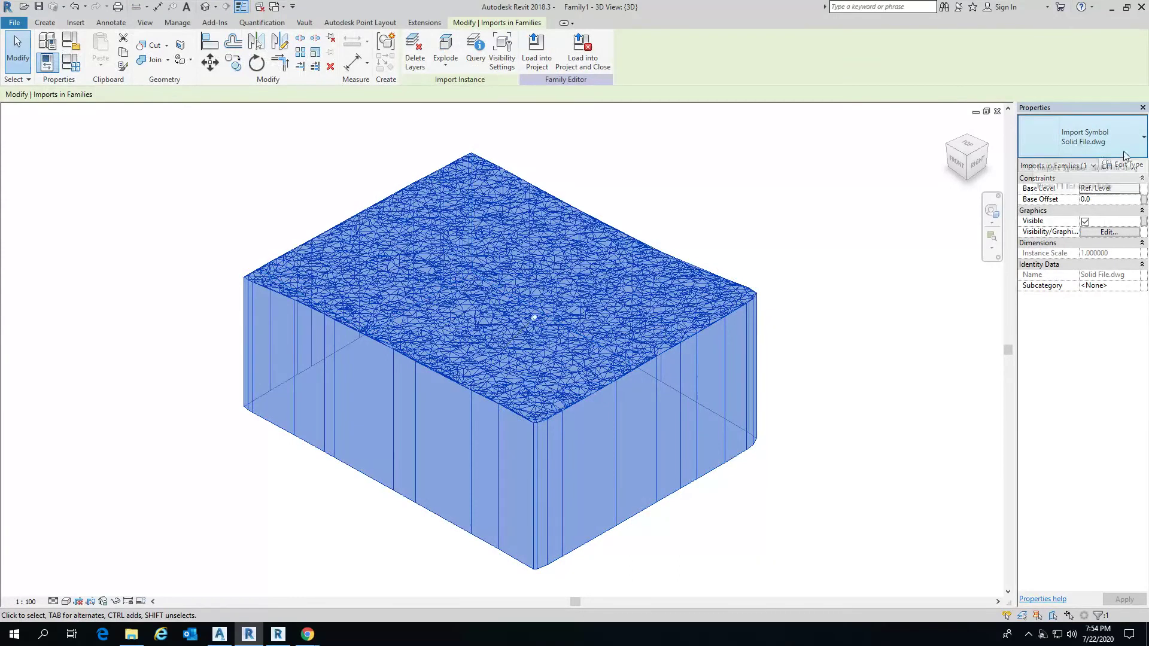
click(445, 65)
click(461, 88)
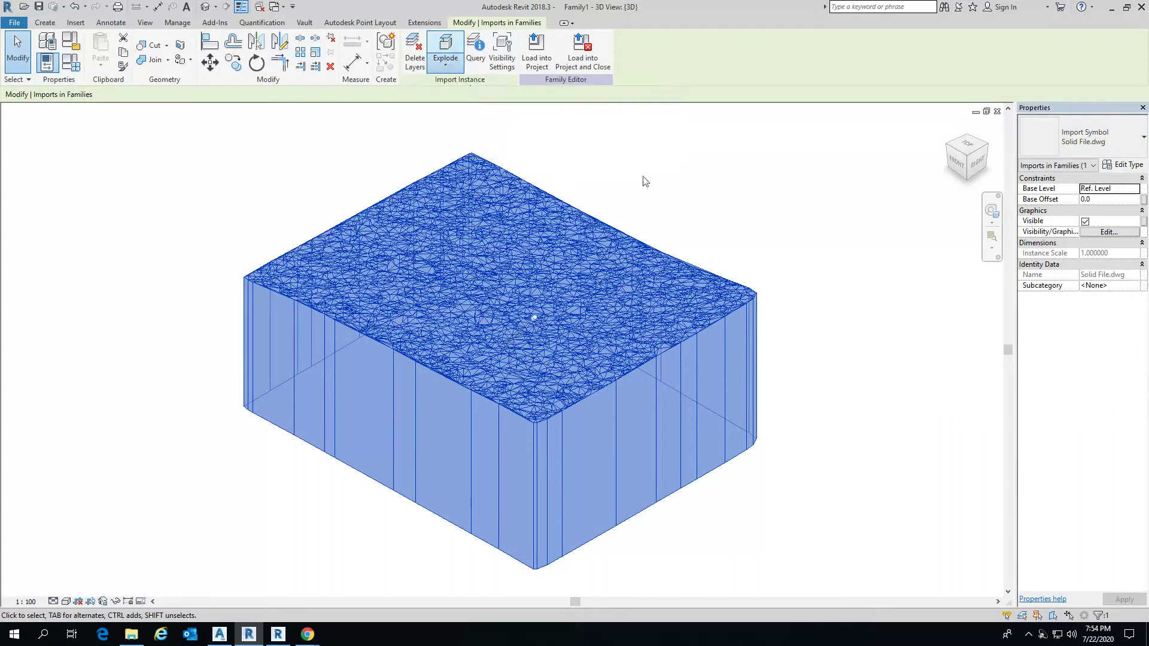
Step: Select and deselect the resulting free form terrain solid to check it
click(763, 191)
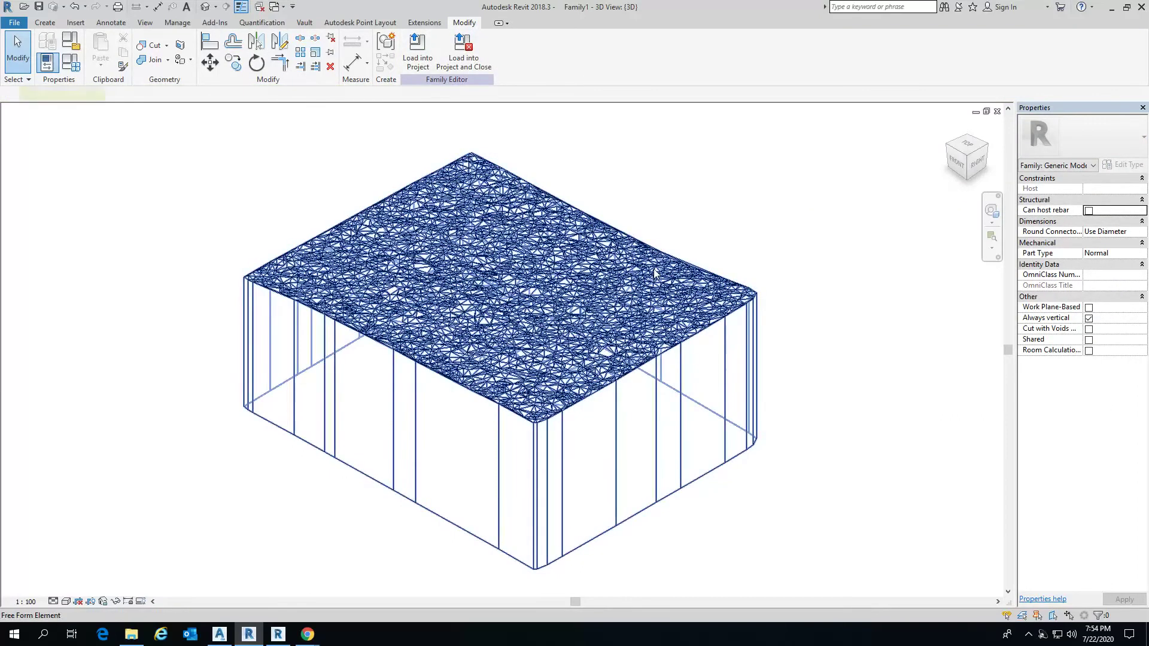
click(661, 270)
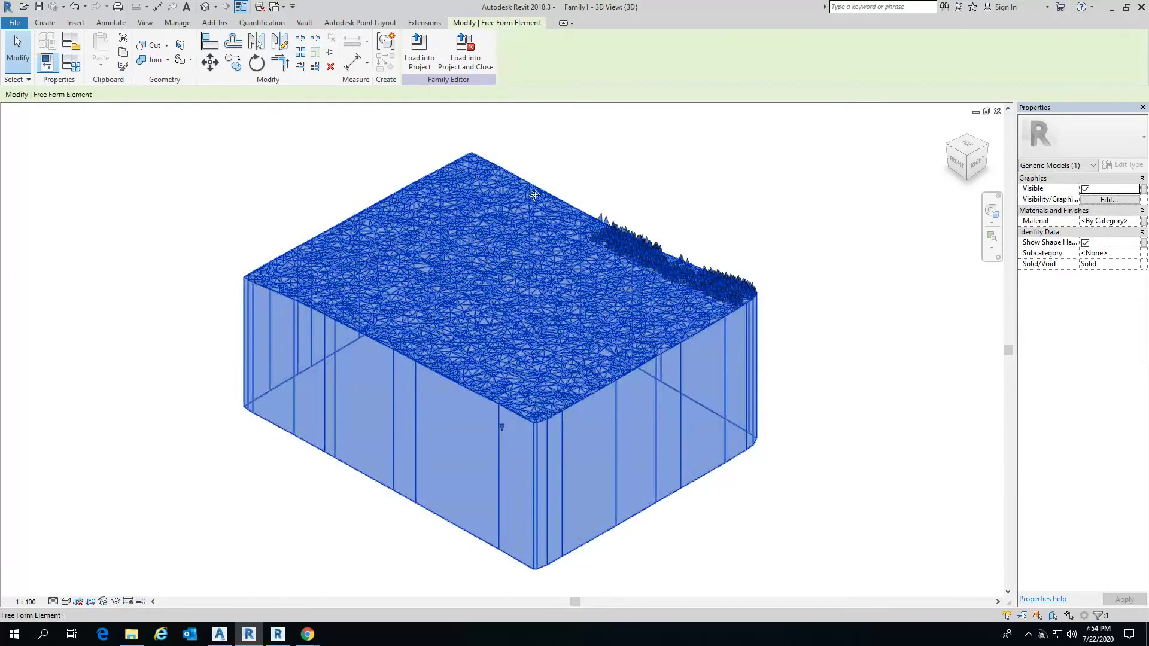
middle_drag(598, 179, 566, 166)
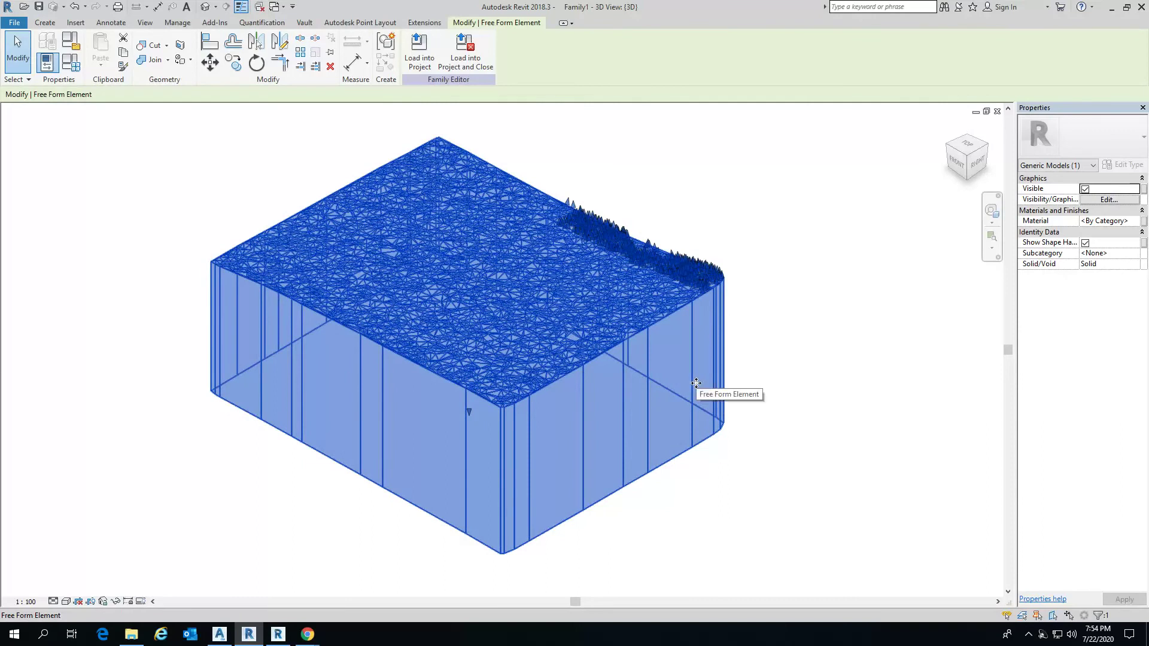
click(752, 436)
drag(798, 479, 680, 386)
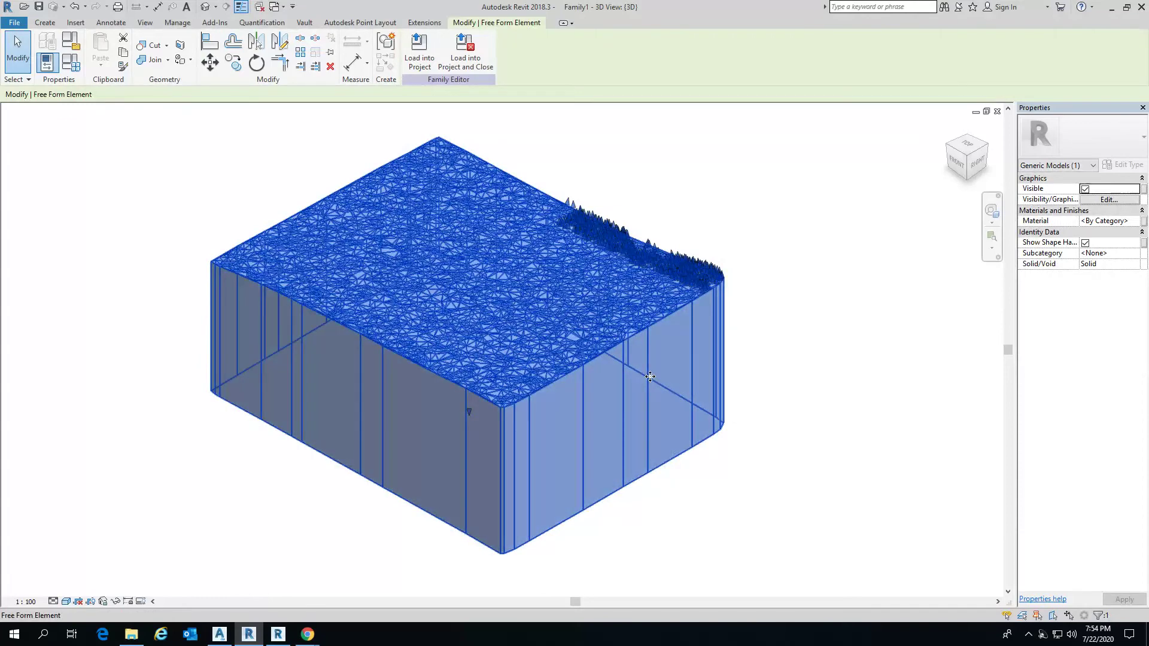
scroll(504, 323, up, 3)
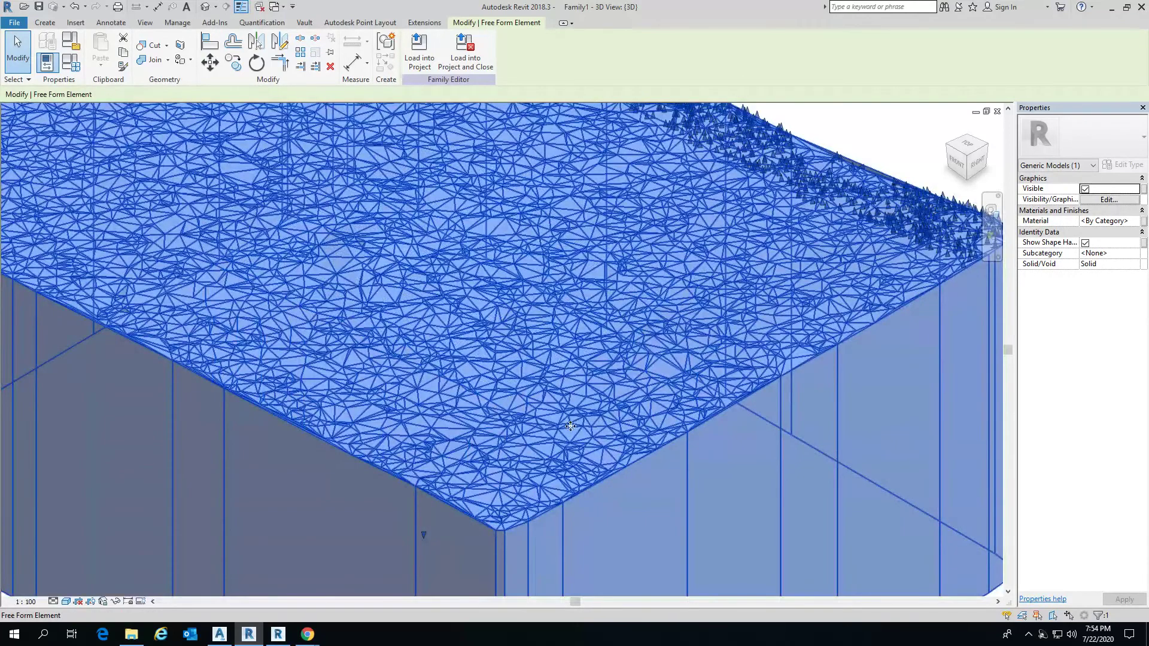
scroll(806, 415, down, 3)
click(807, 415)
scroll(757, 342, up, 3)
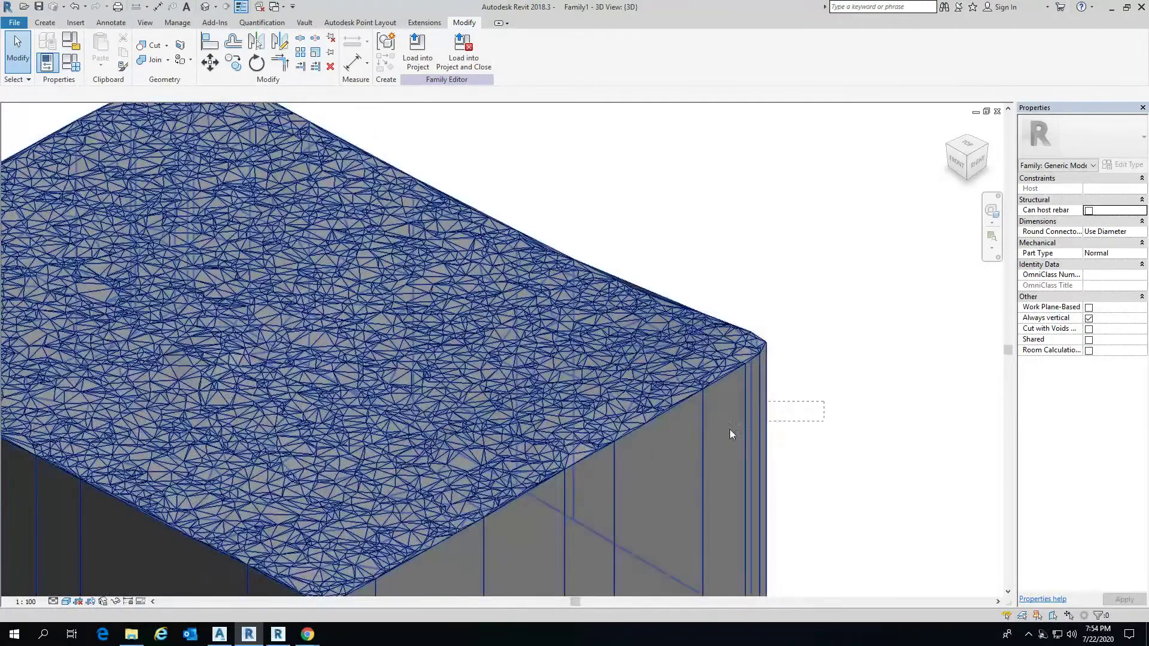
click(731, 430)
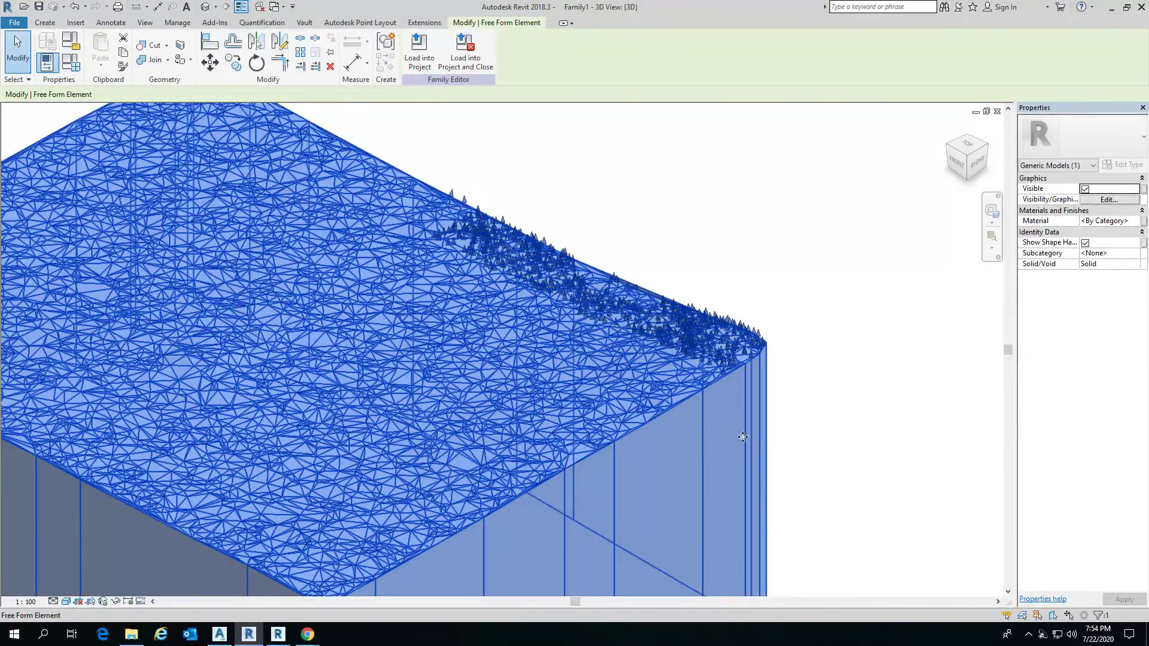
click(807, 456)
scroll(798, 413, down, 3)
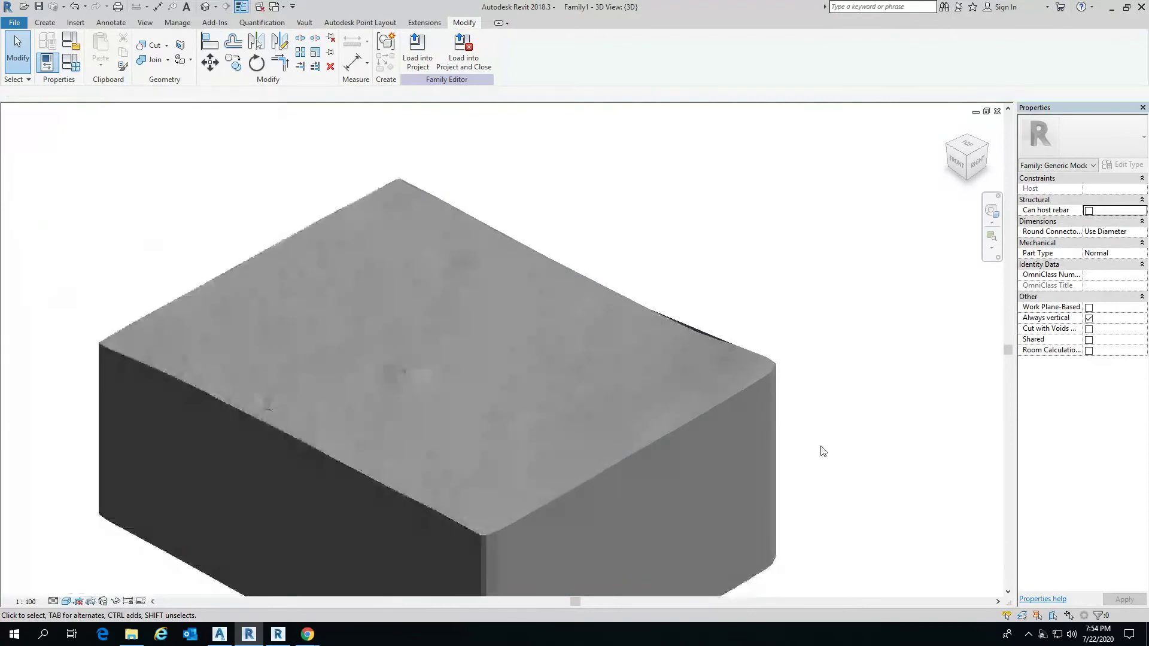
click(713, 439)
click(766, 286)
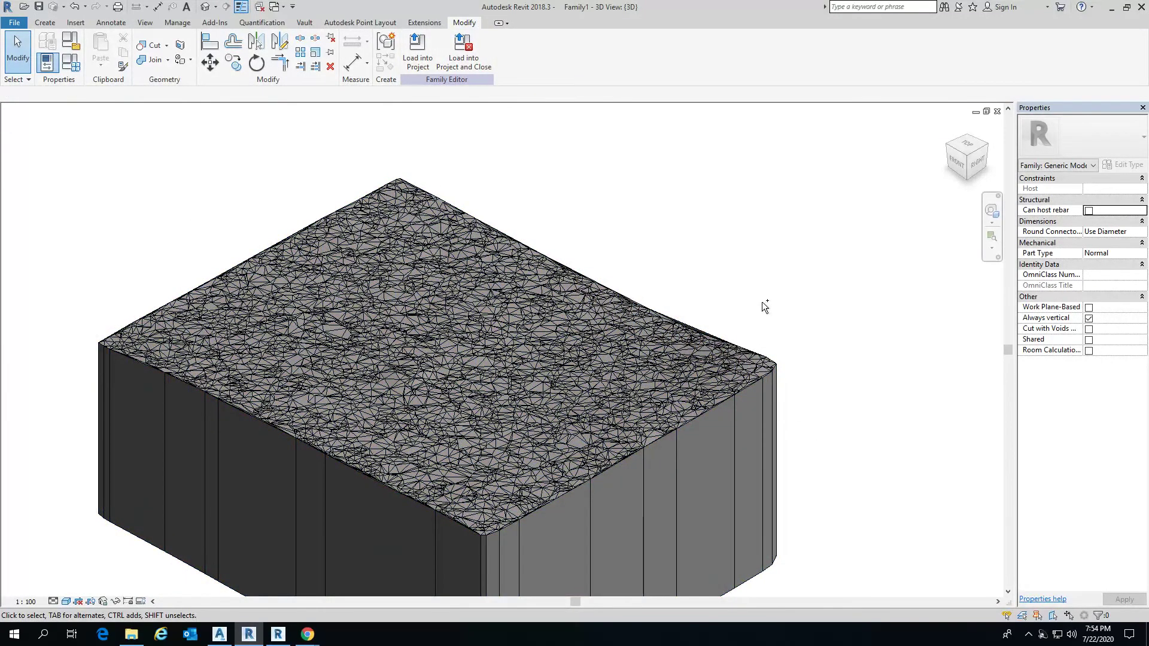
Step: Create a new project from the Construction Template
key(ctrl+n)
mouse_move(674, 313)
mouse_down()
mouse_move(640, 214)
mouse_move(694, 170)
mouse_up()
click(668, 270)
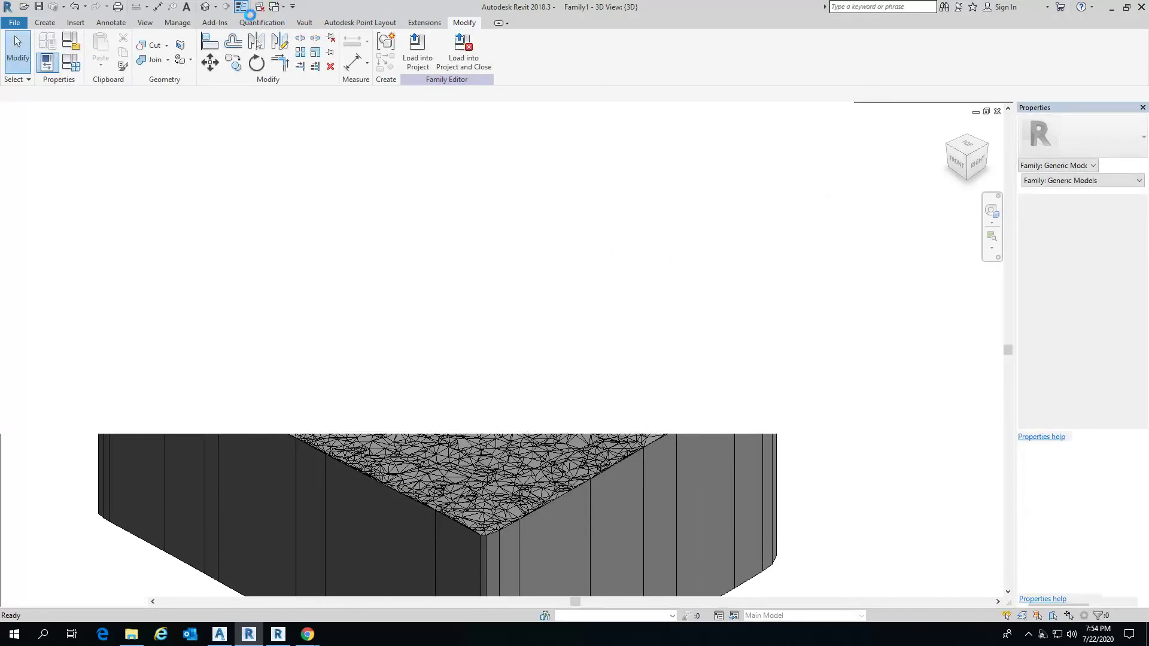
Step: Load the Family1 terrain form into Project1 and place it on Level 1
click(275, 7)
click(300, 40)
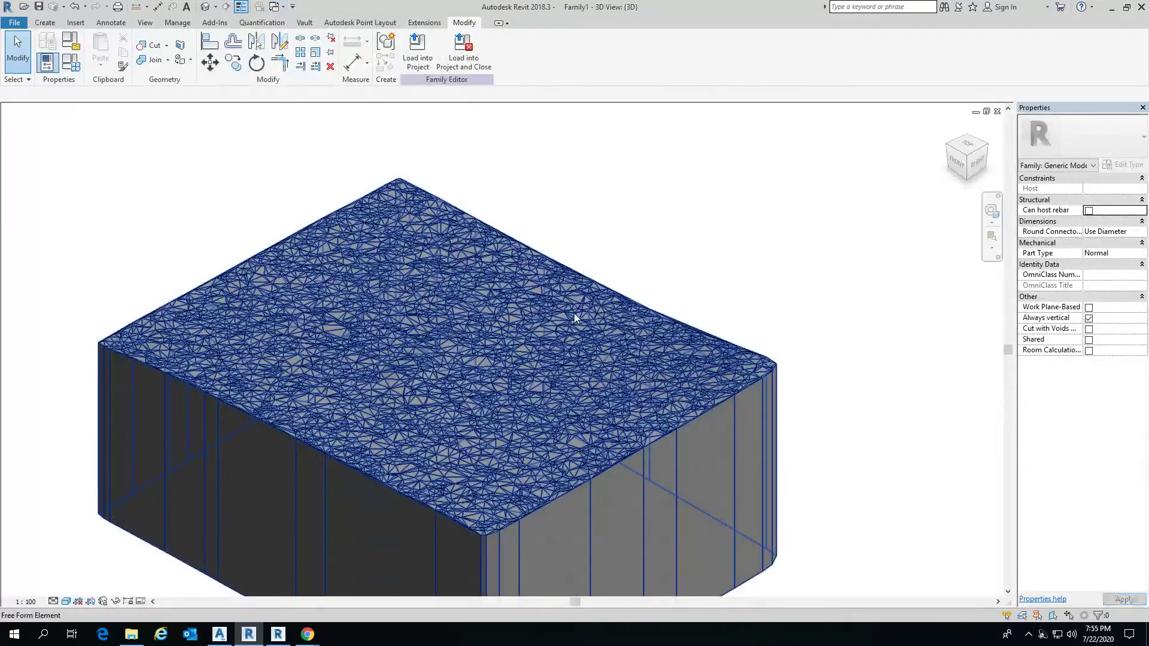
click(537, 260)
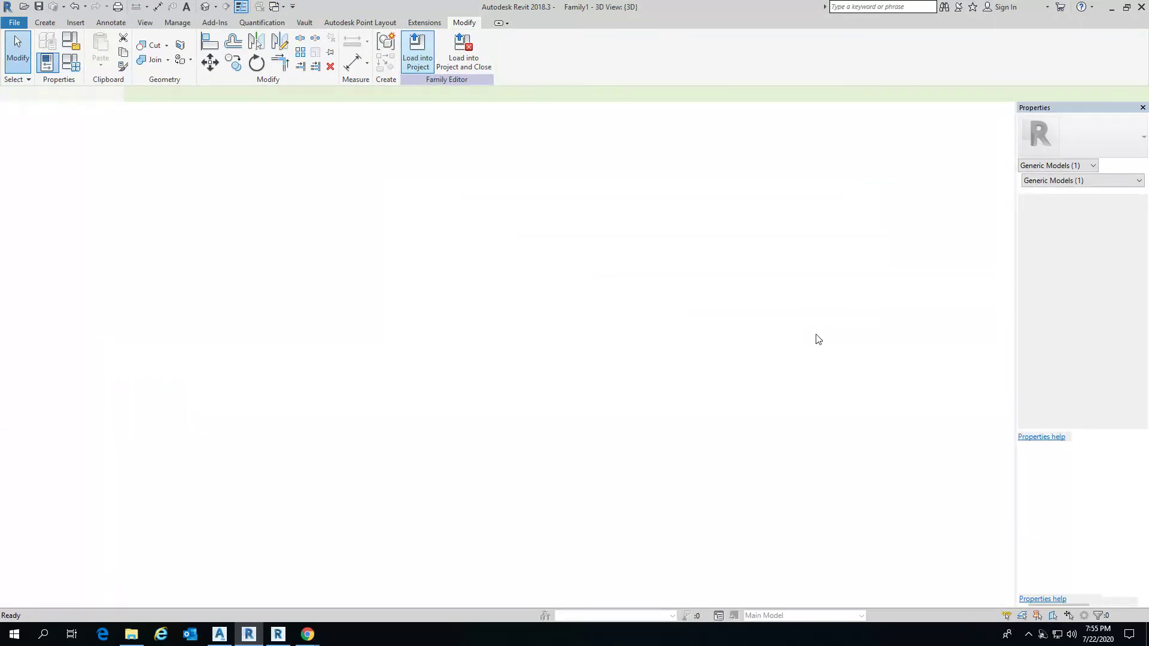
click(495, 356)
Step: In the project's Default 3D View, zoom to fit the terrain and set Shaded display
click(205, 6)
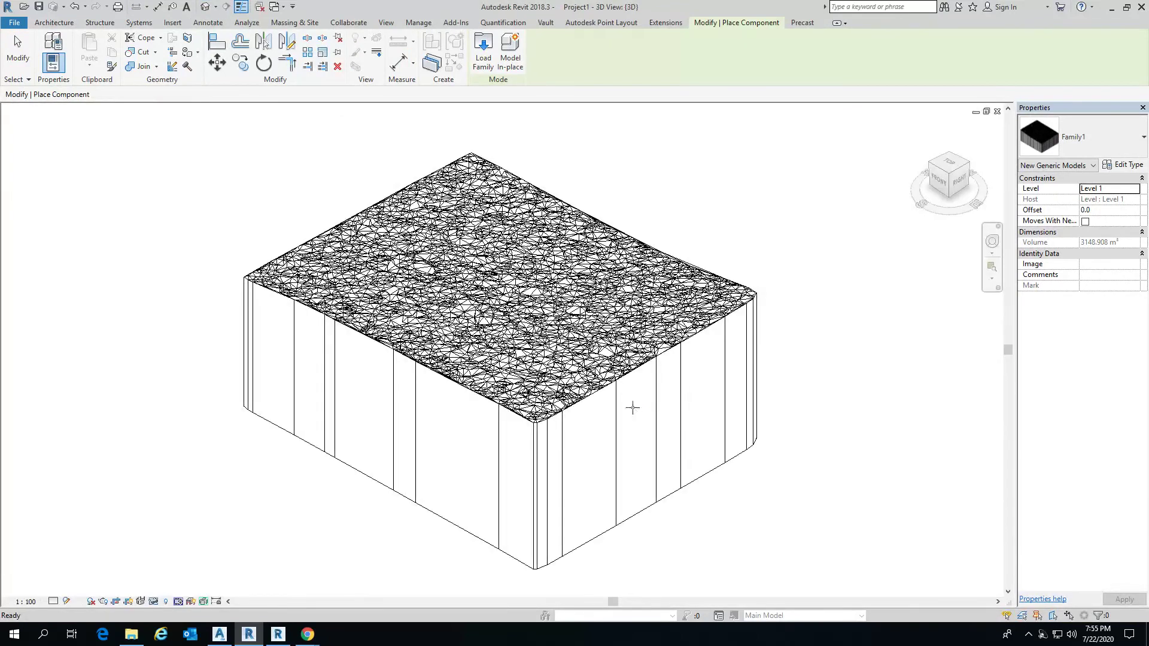
key(Escape)
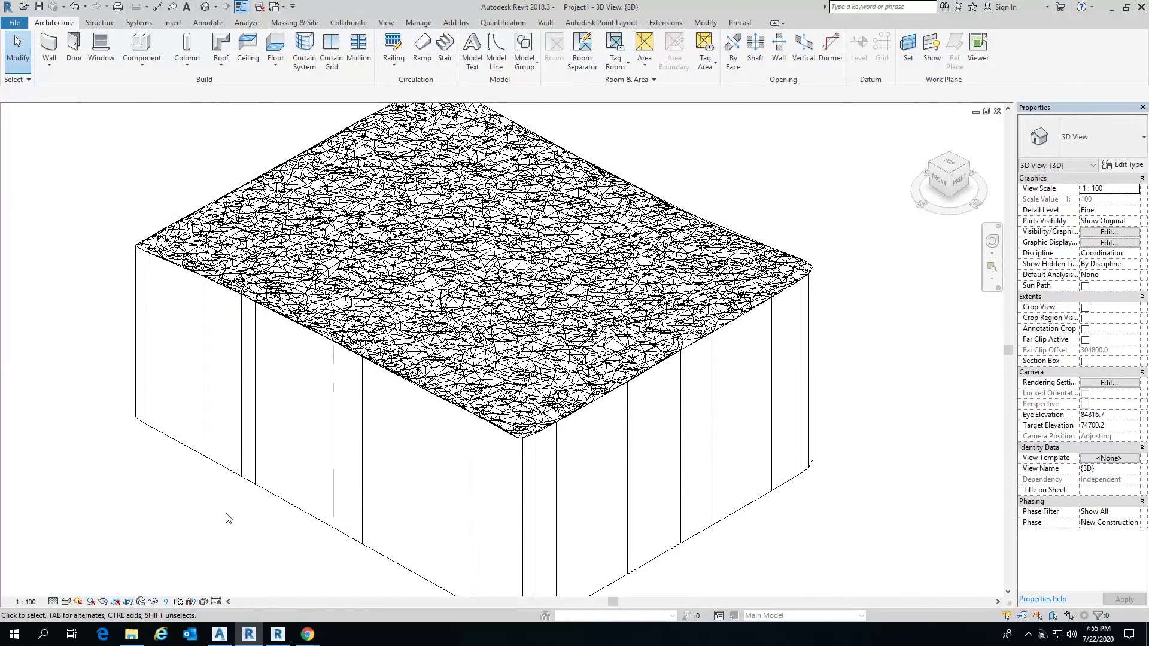
key(z)
key(f)
key(s)
key(d)
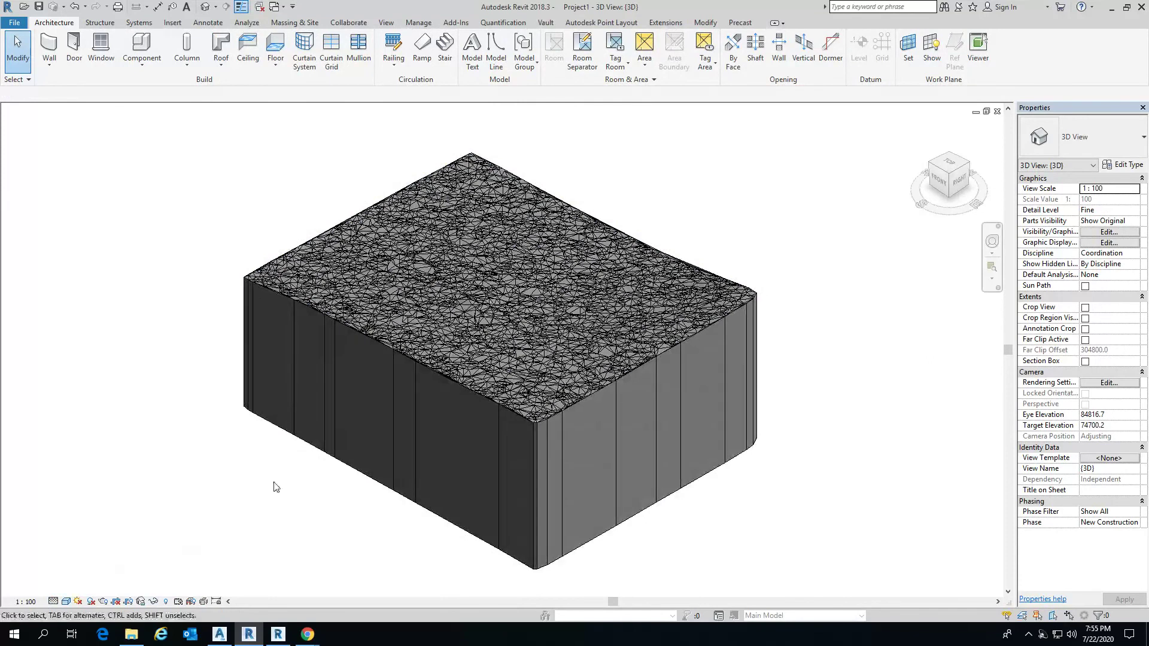
Step: Zoom toward the terrain box's corner and switch to Realistic style with edges hidden
click(89, 601)
click(84, 575)
scroll(495, 413, up, 2)
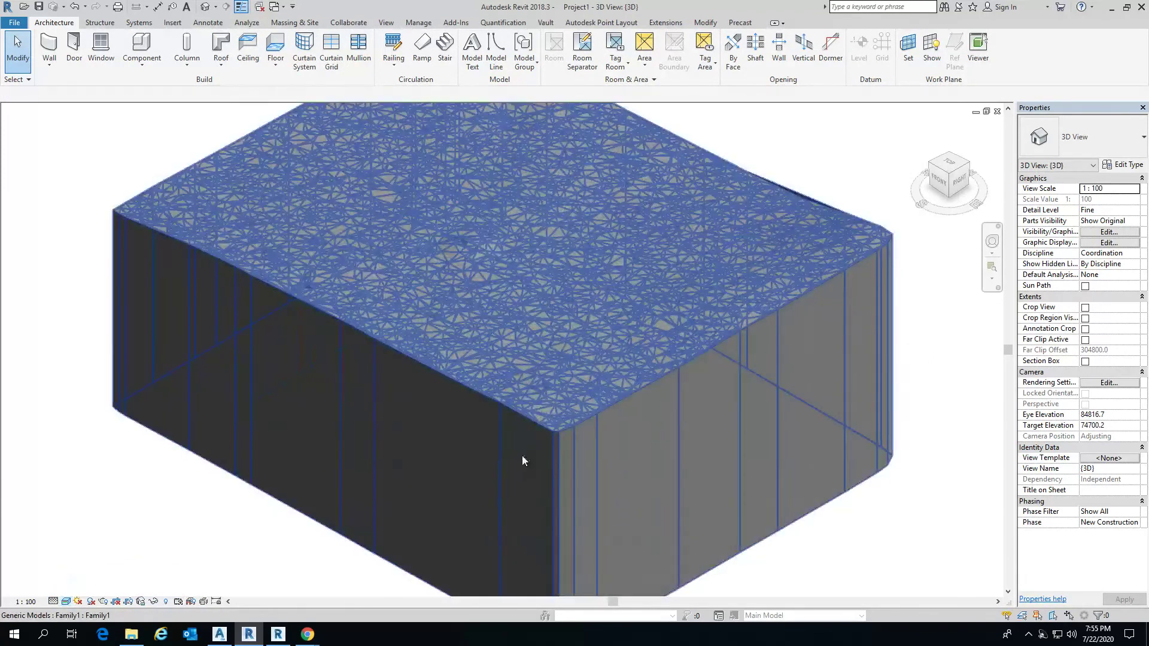
scroll(520, 461, up, 2)
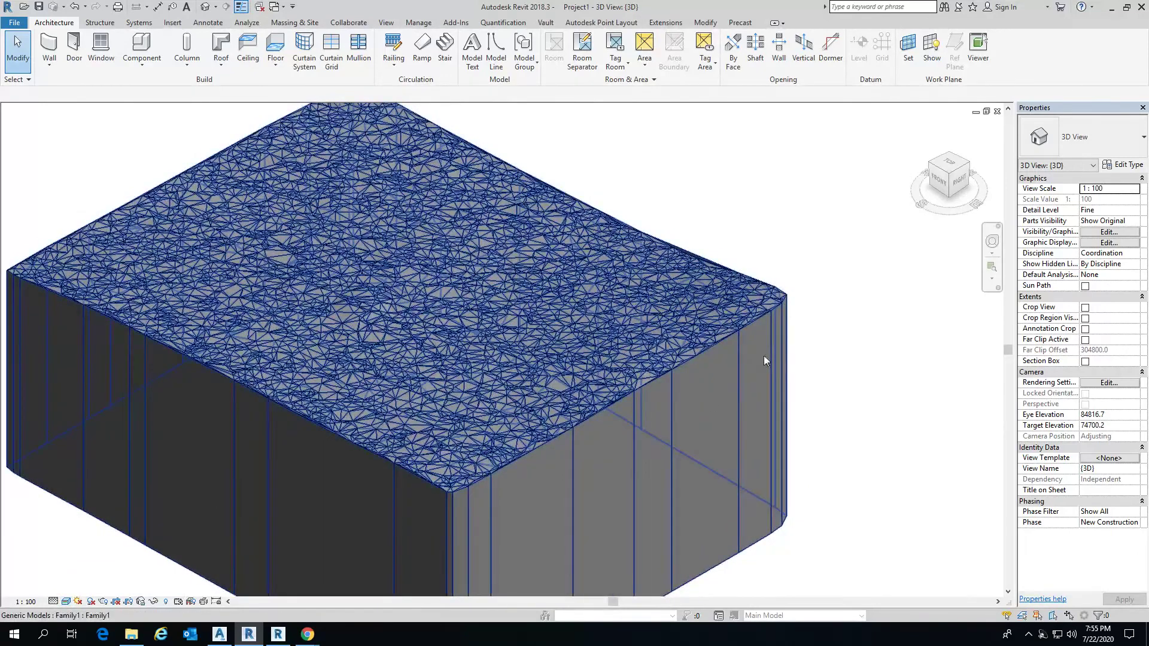
scroll(743, 254, up, 3)
middle_drag(743, 254, 889, 194)
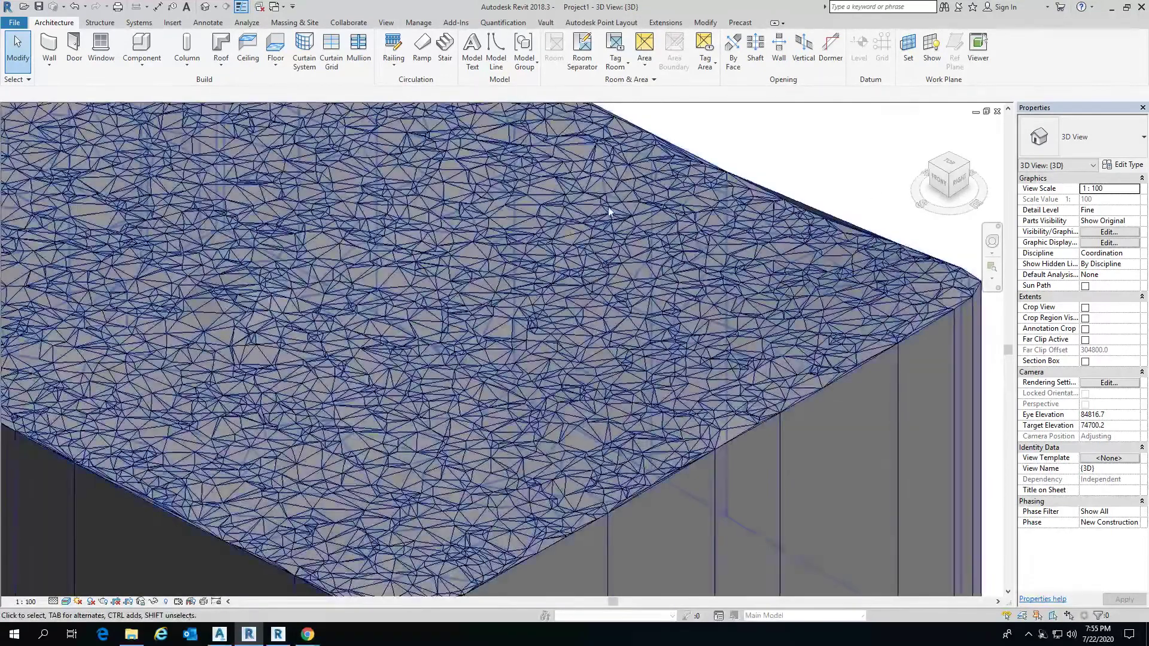
click(66, 601)
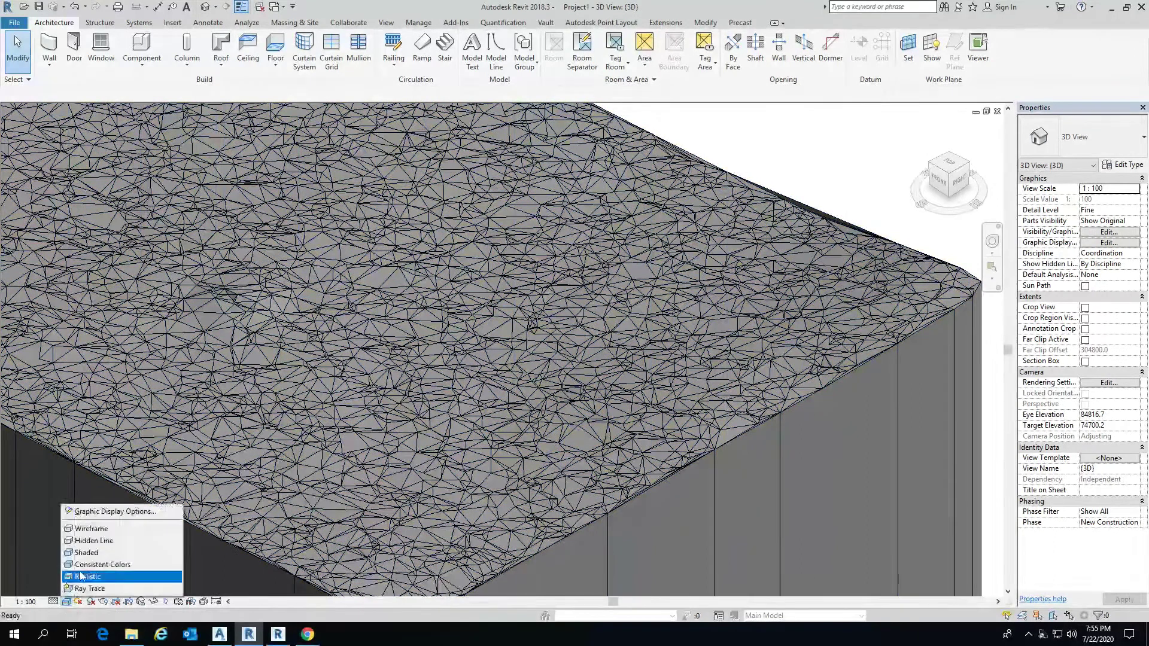
click(102, 507)
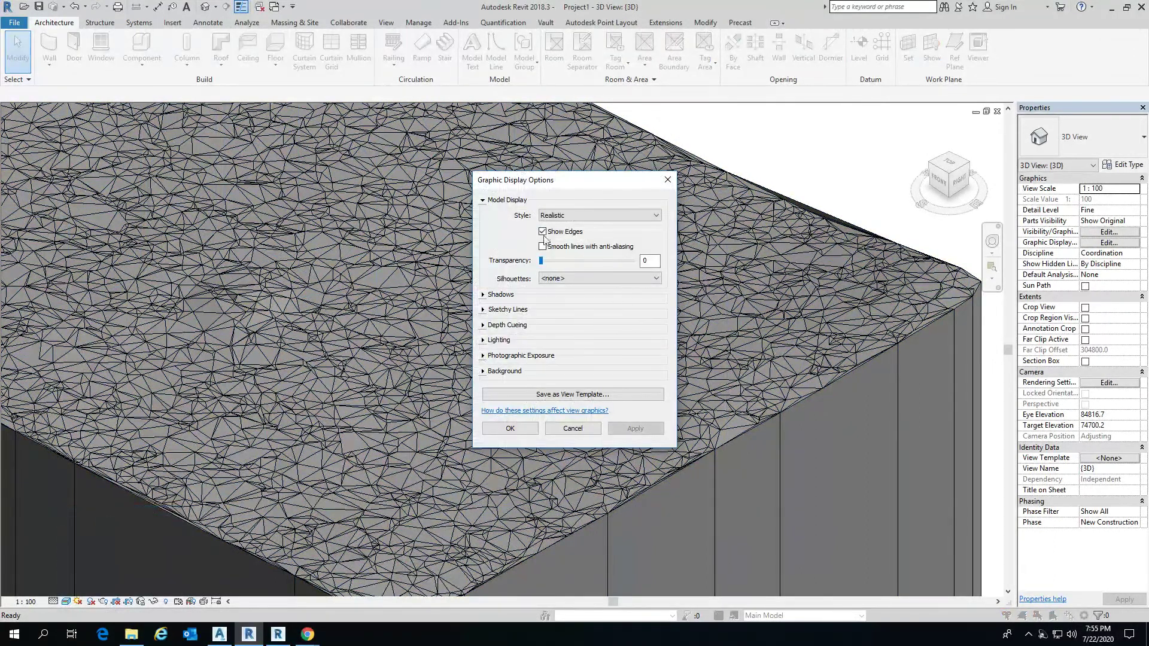
click(521, 431)
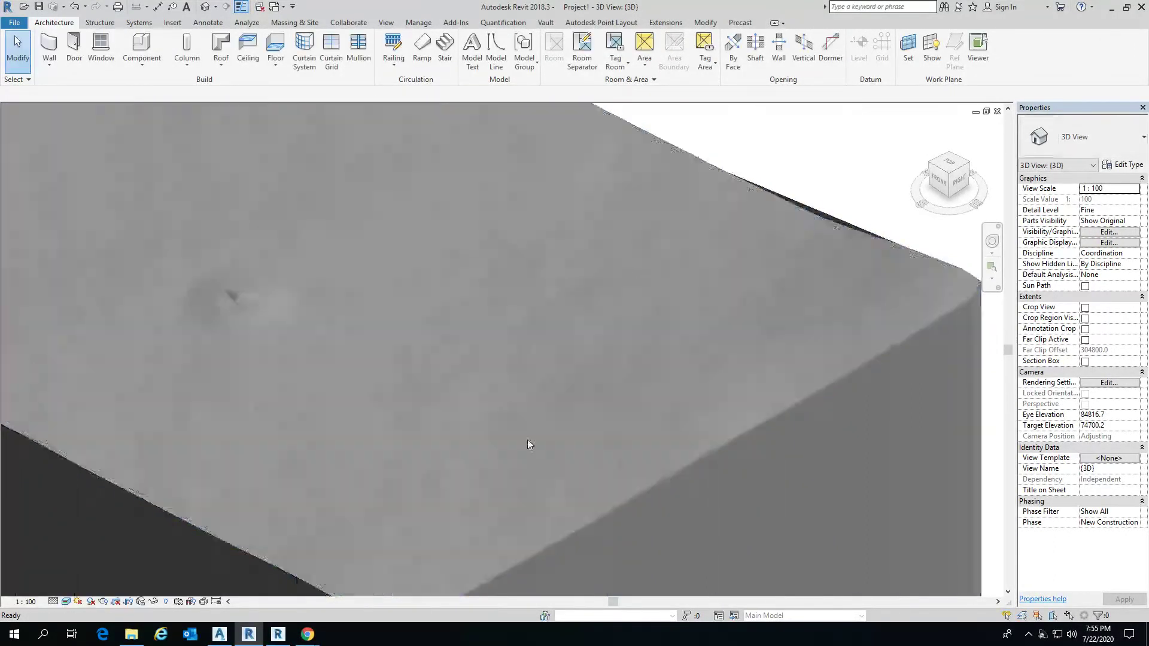
Step: Zoom and orbit around the placed terrain solid to inspect it
scroll(838, 198, down, 4)
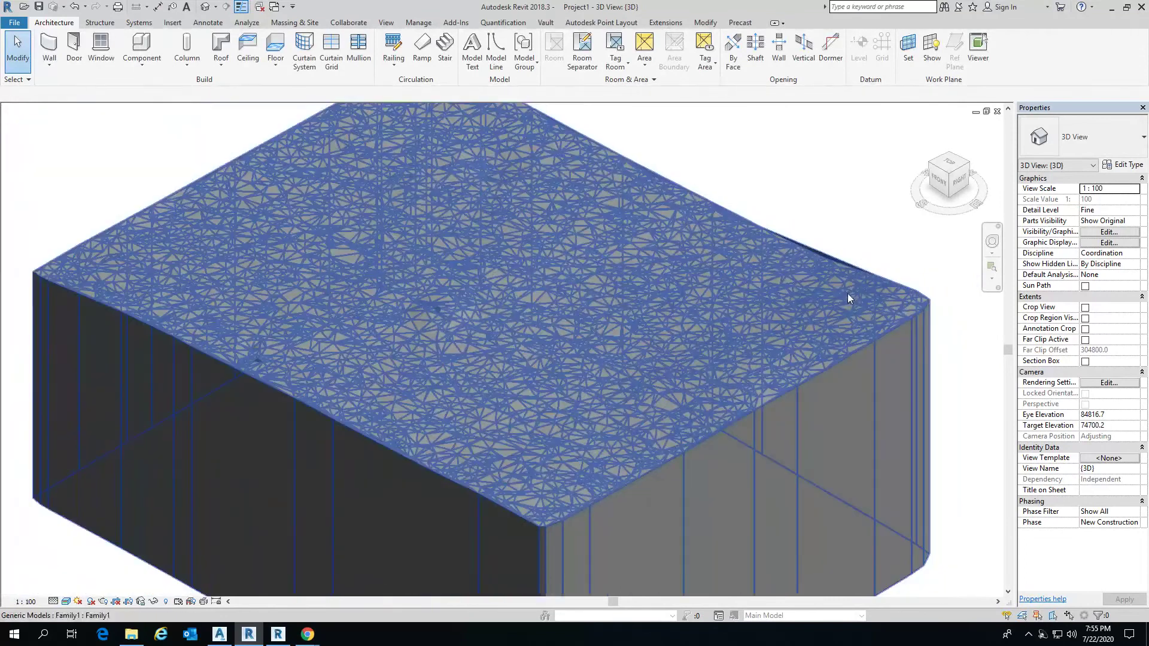
scroll(844, 191, up, 1)
scroll(843, 191, up, 1)
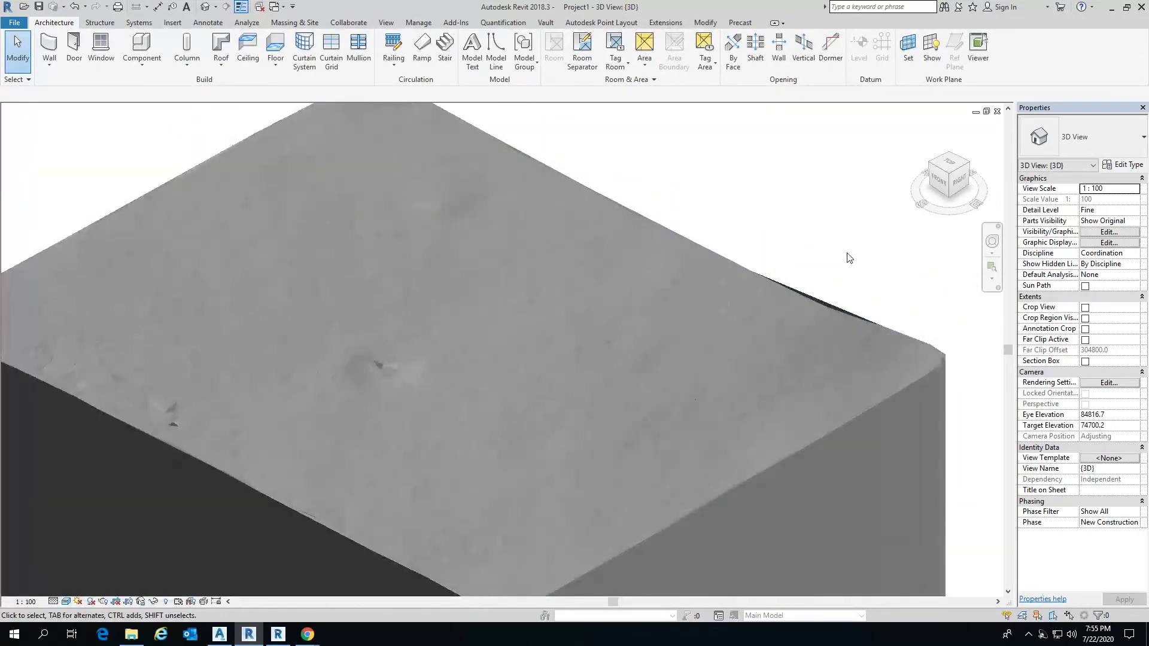
scroll(826, 268, down, 2)
scroll(838, 258, down, 2)
mouse_move(842, 256)
shift+middle_down()
mouse_move(881, 234)
mouse_move(841, 201)
shift+middle_up()
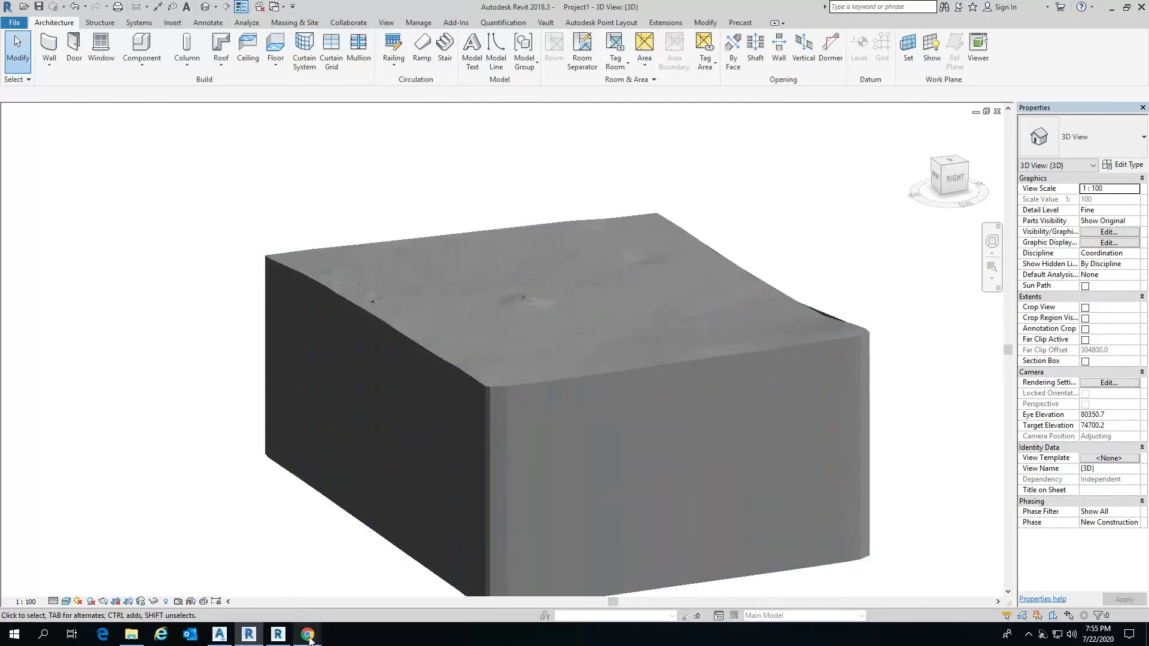
Step: Bring the screenapp.io recorder page in Chrome to the front
mouse_move(307, 635)
click(282, 594)
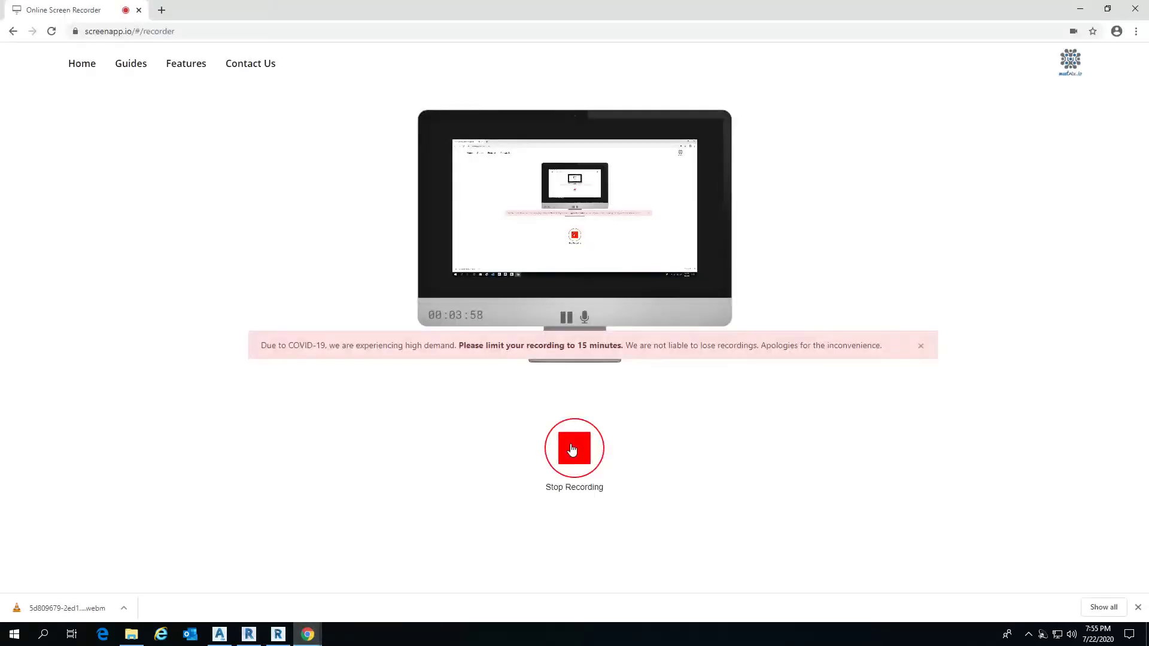